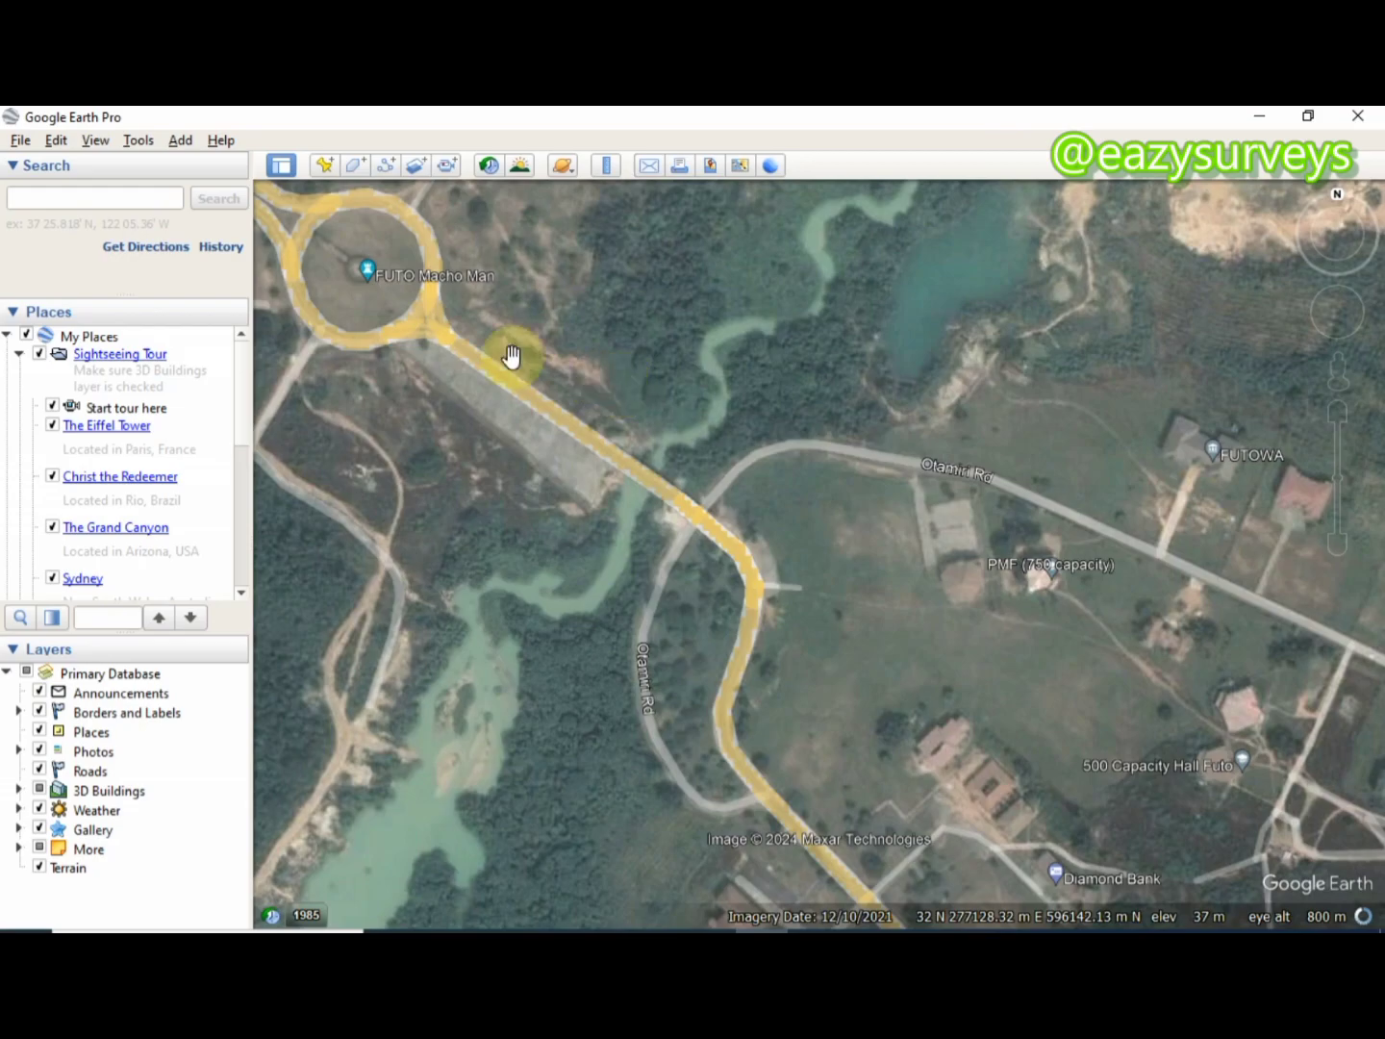
{"action": "left_click", "coordinate": [81, 337]}
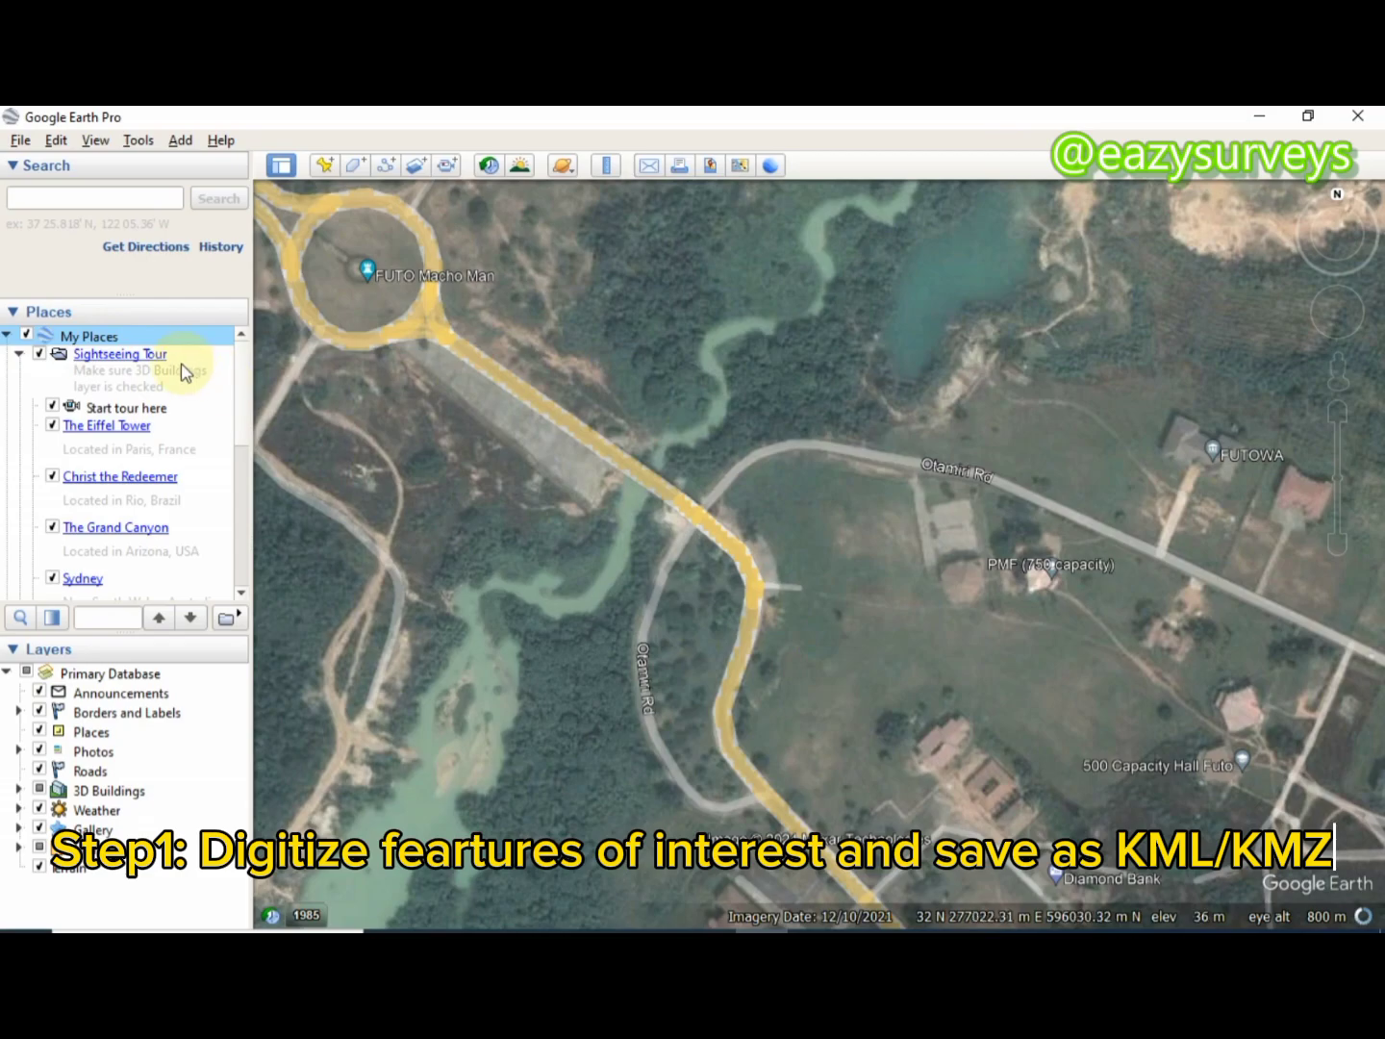
{"action": "left_click", "coordinate": [54, 196]}
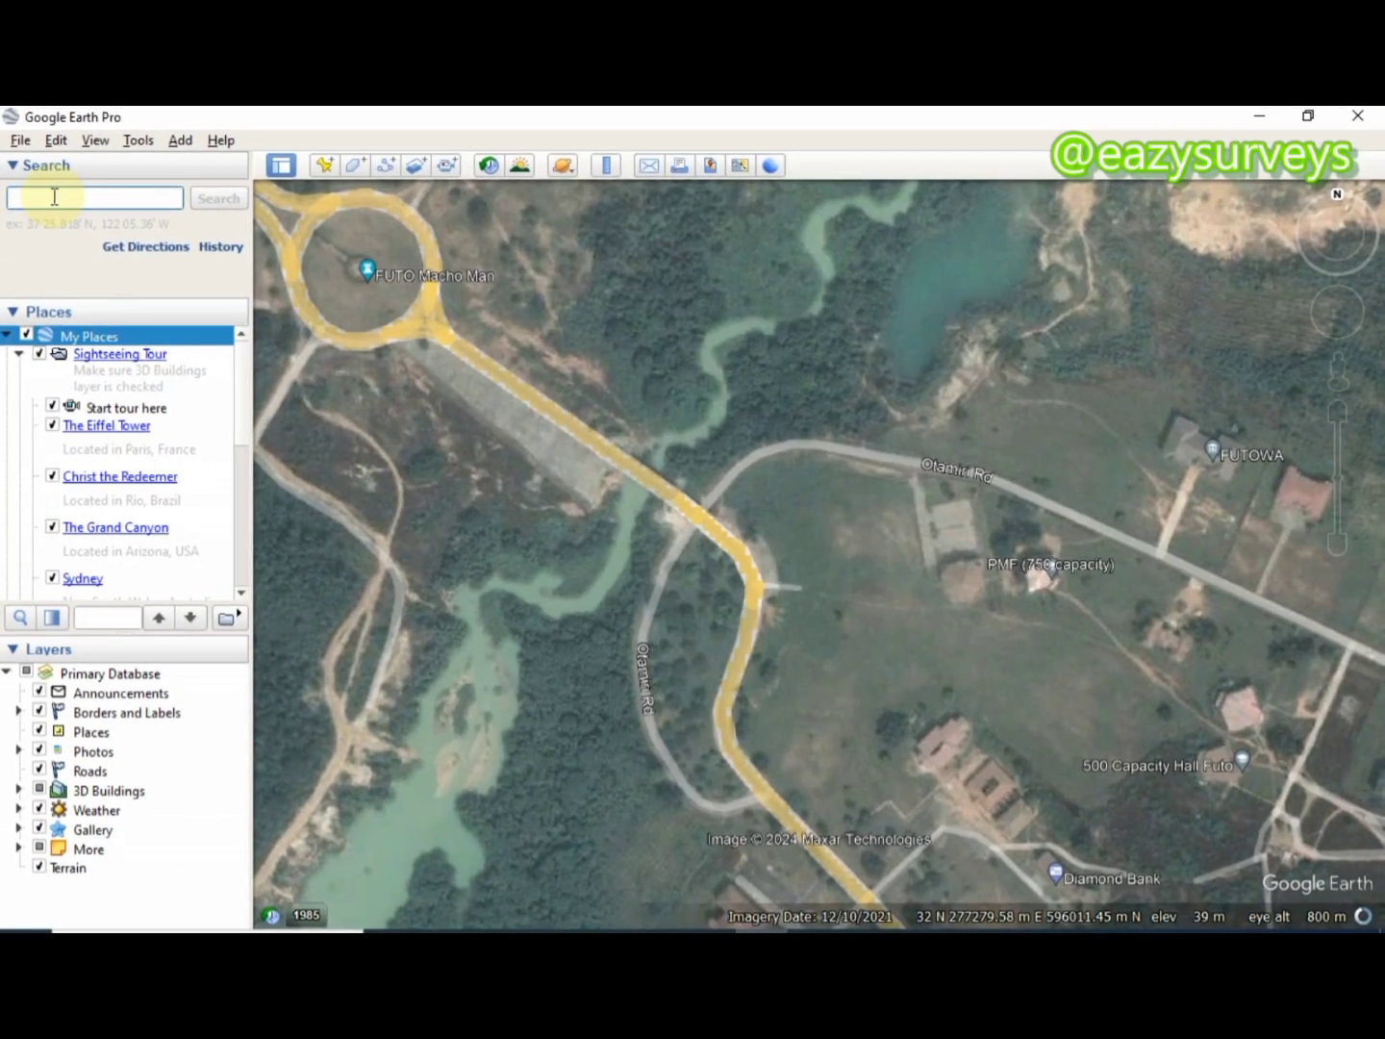
{"action": "left_click", "coordinate": [324, 167]}
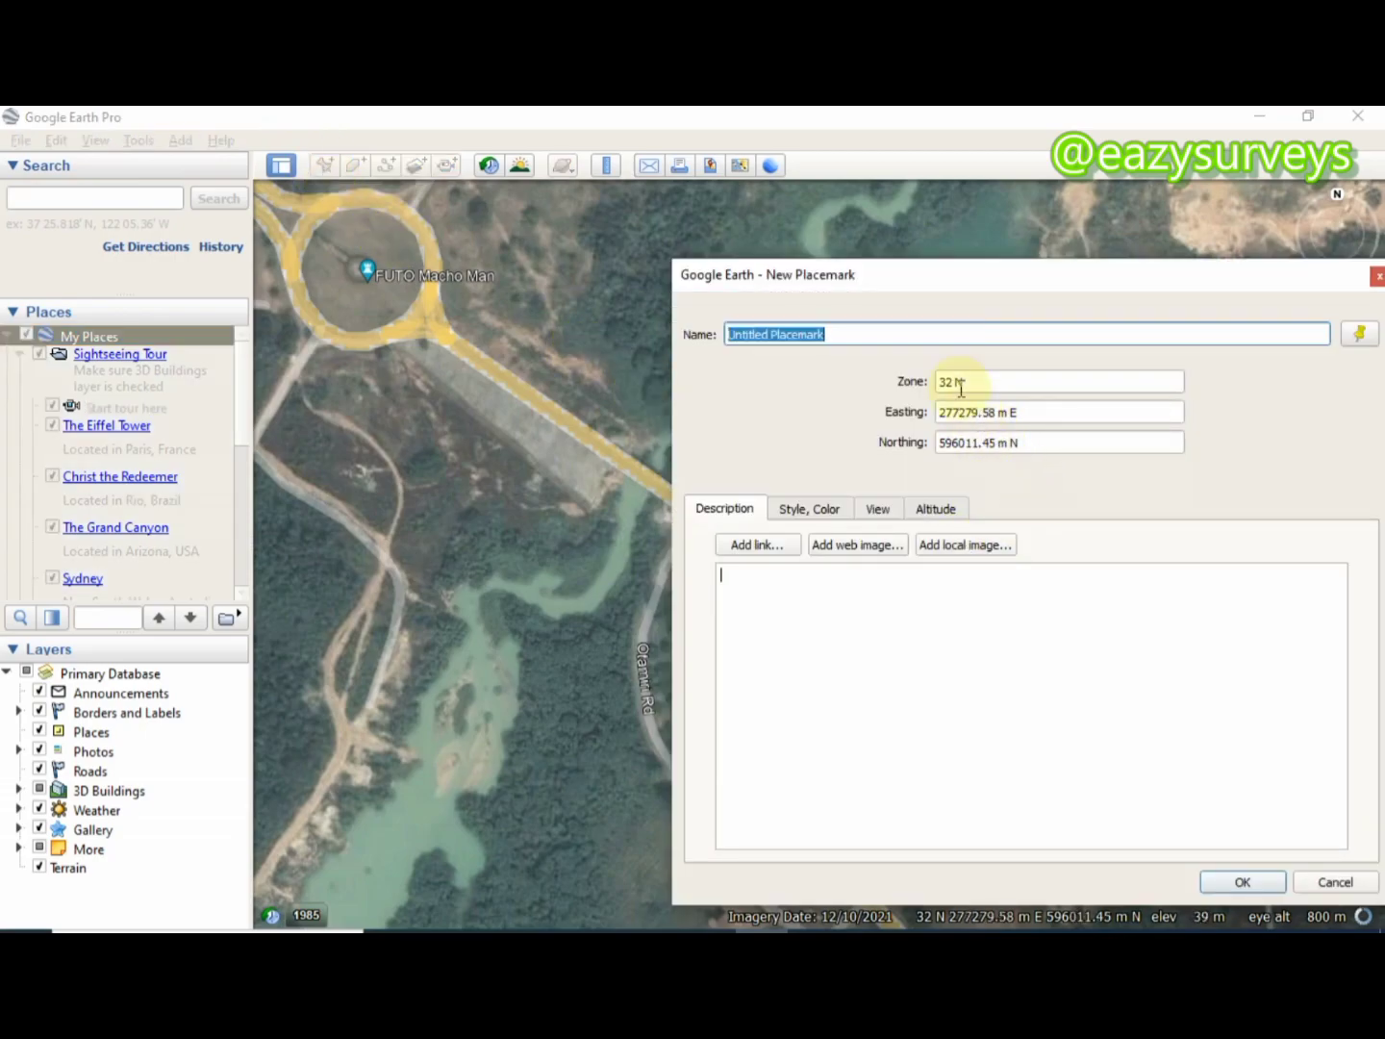
{"action": "left_click_drag", "start_coordinate": [937, 281], "coordinate": [743, 251]}
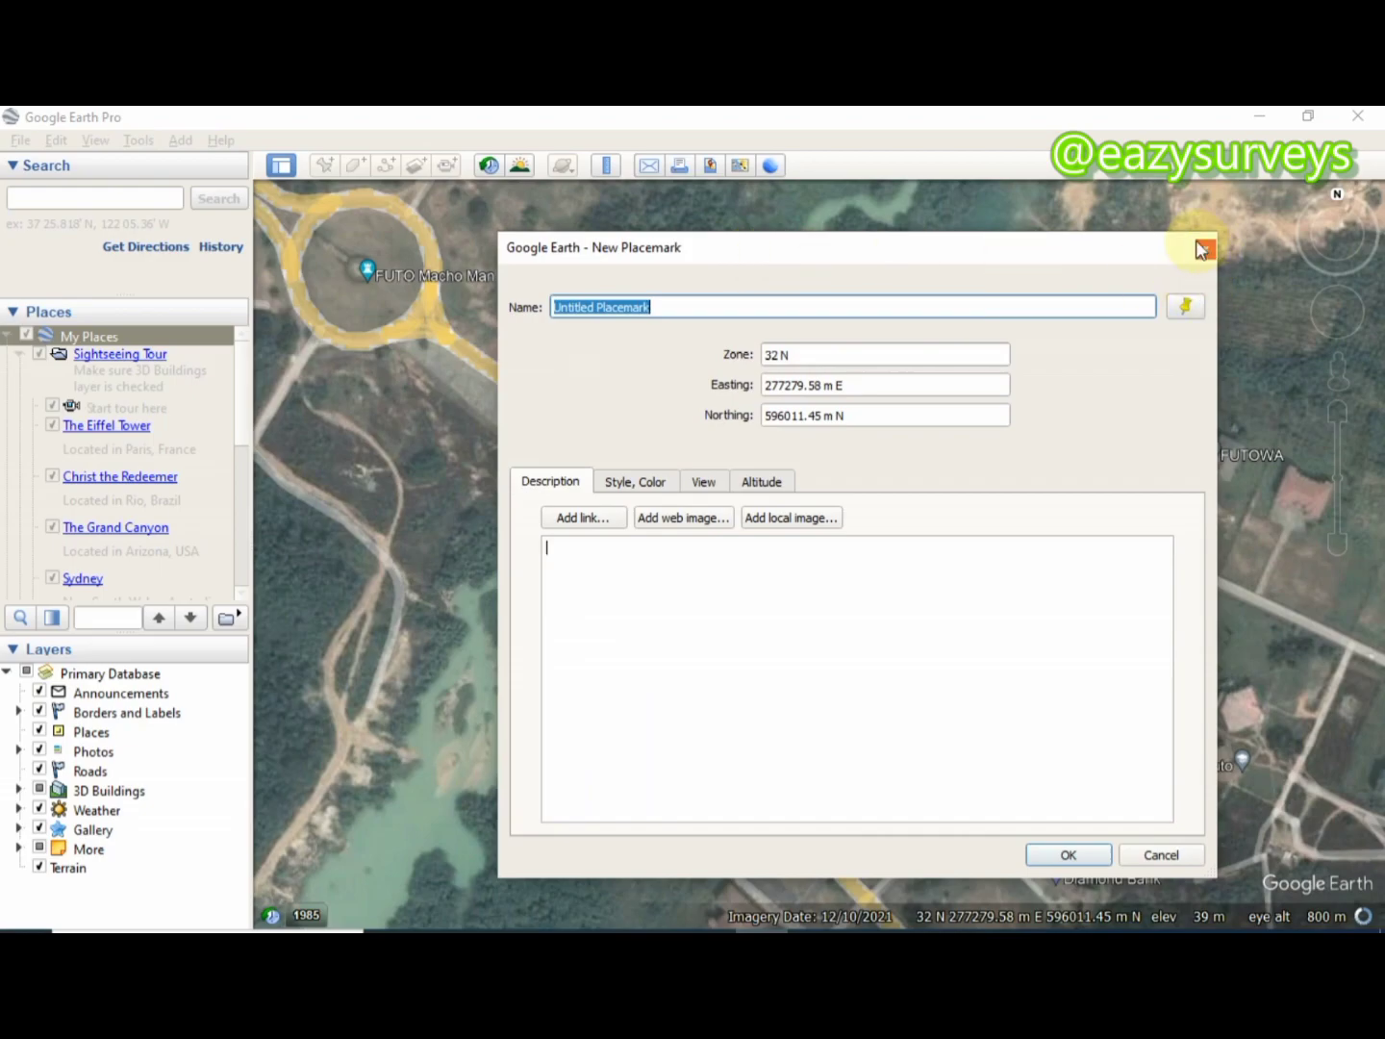
{"action": "left_click", "coordinate": [1203, 250]}
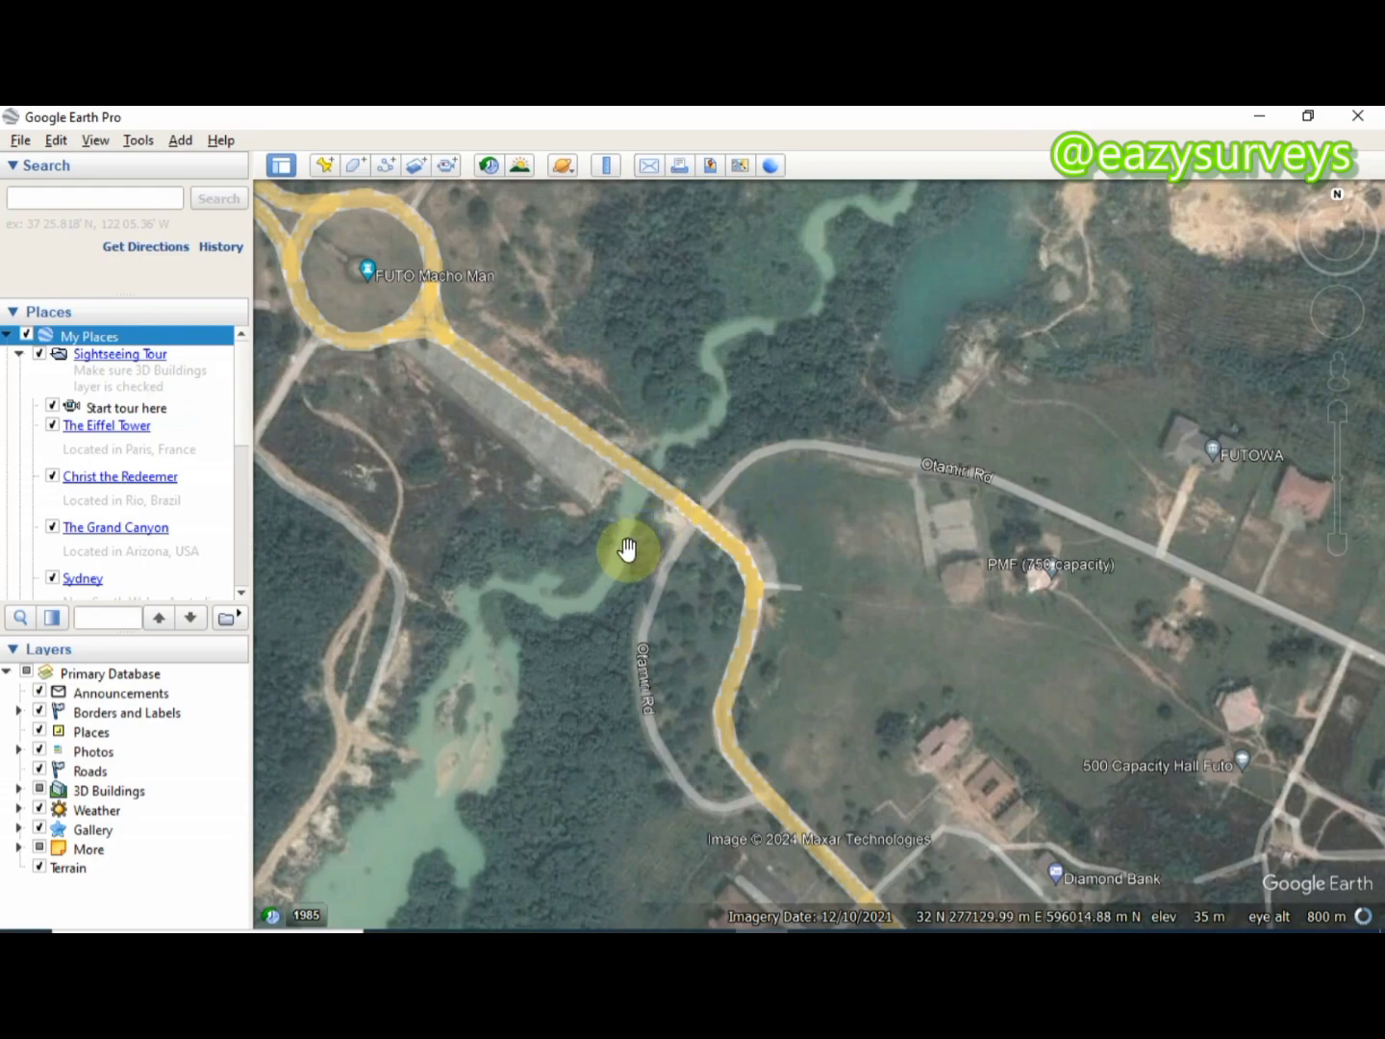
- Create a new folder named YOUTUBE under My Places
{"action": "right_click", "coordinate": [109, 342]}
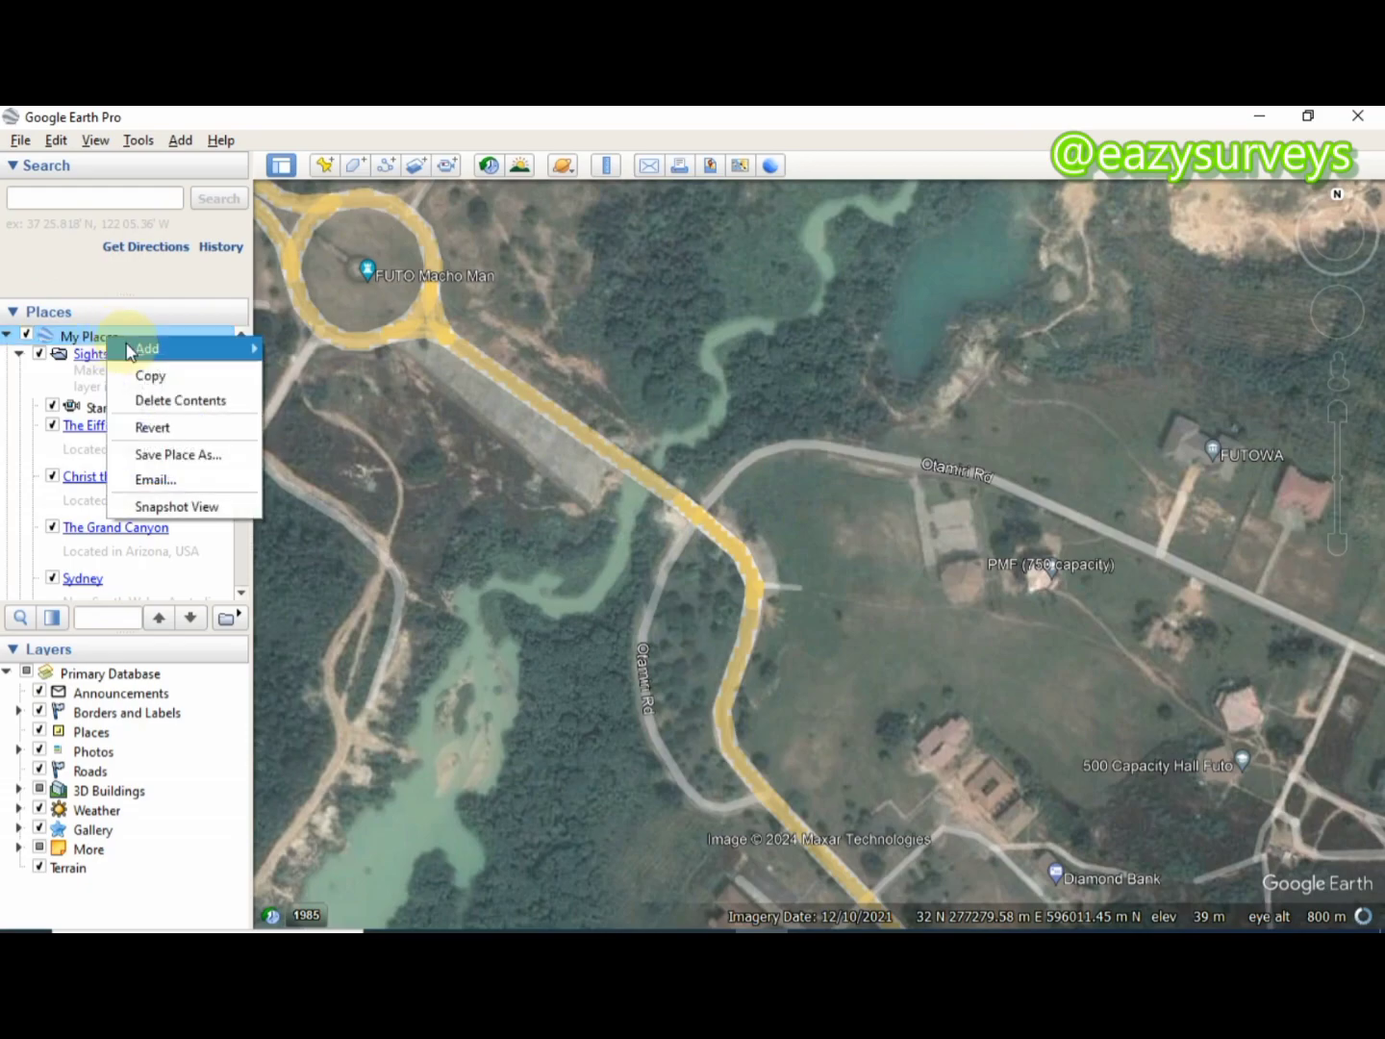
{"action": "mouse_move", "coordinate": [144, 349]}
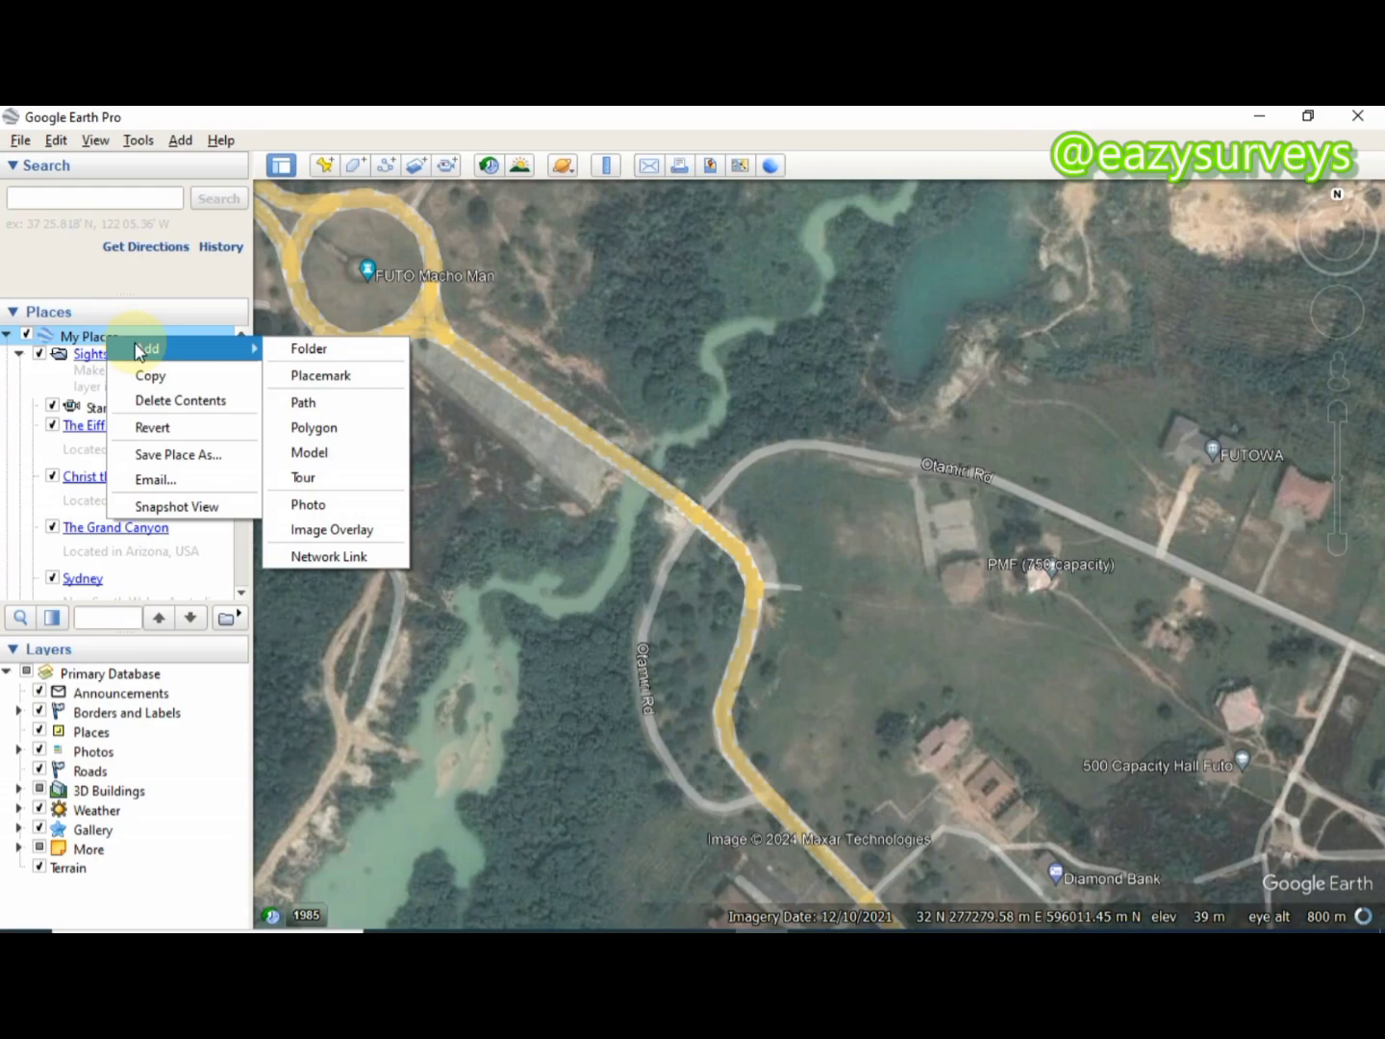
{"action": "left_click", "coordinate": [310, 351]}
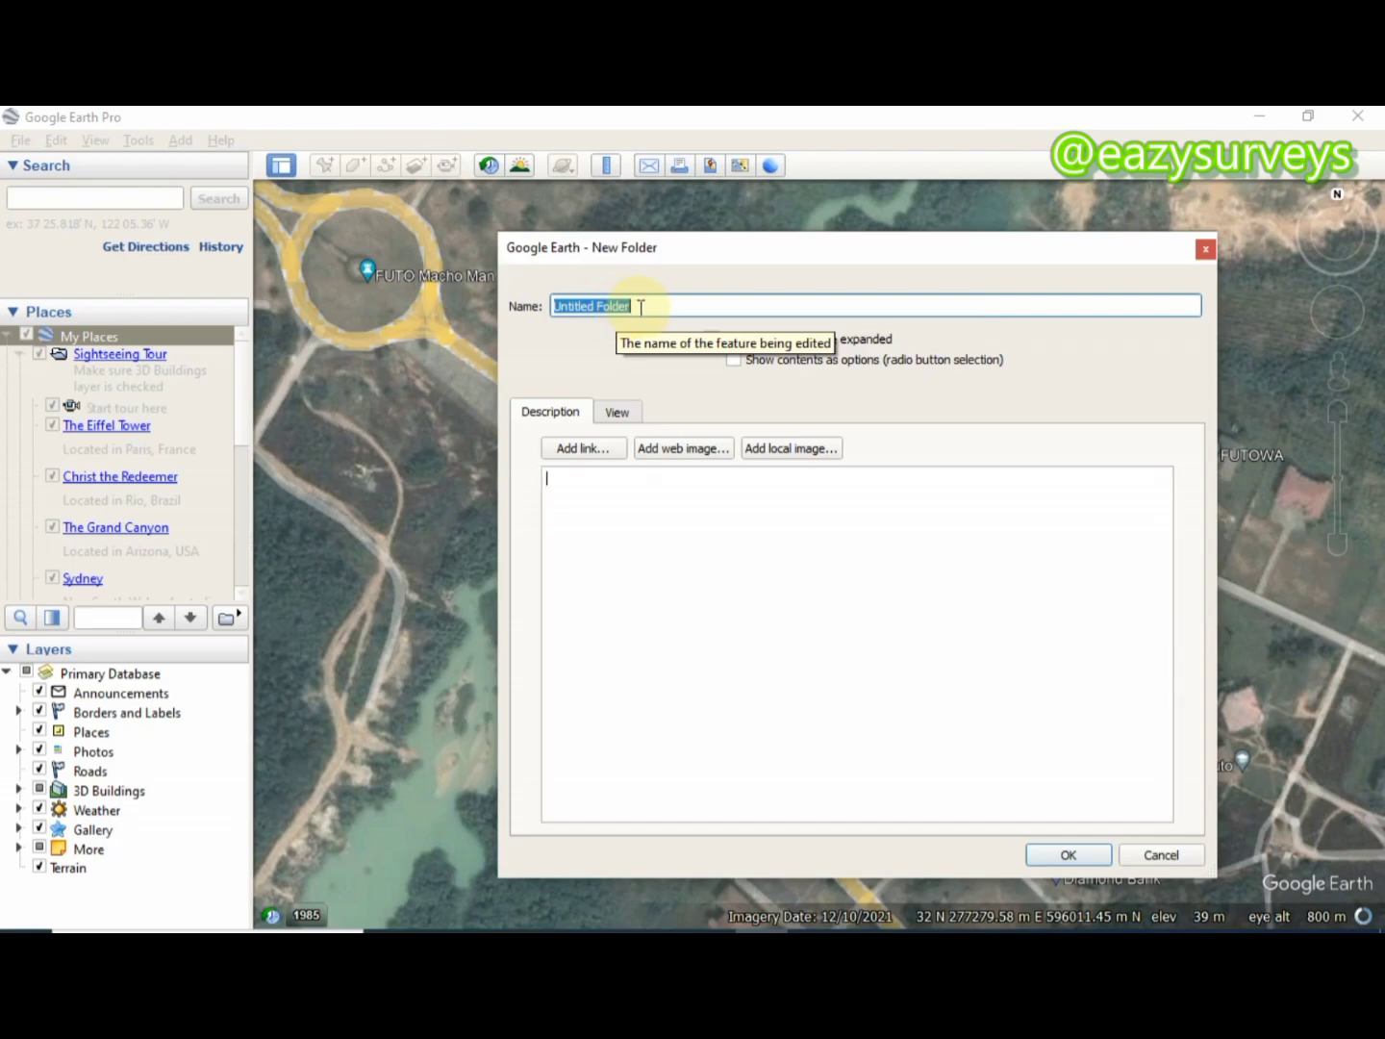
{"action": "type", "text": "YOUTUBE"}
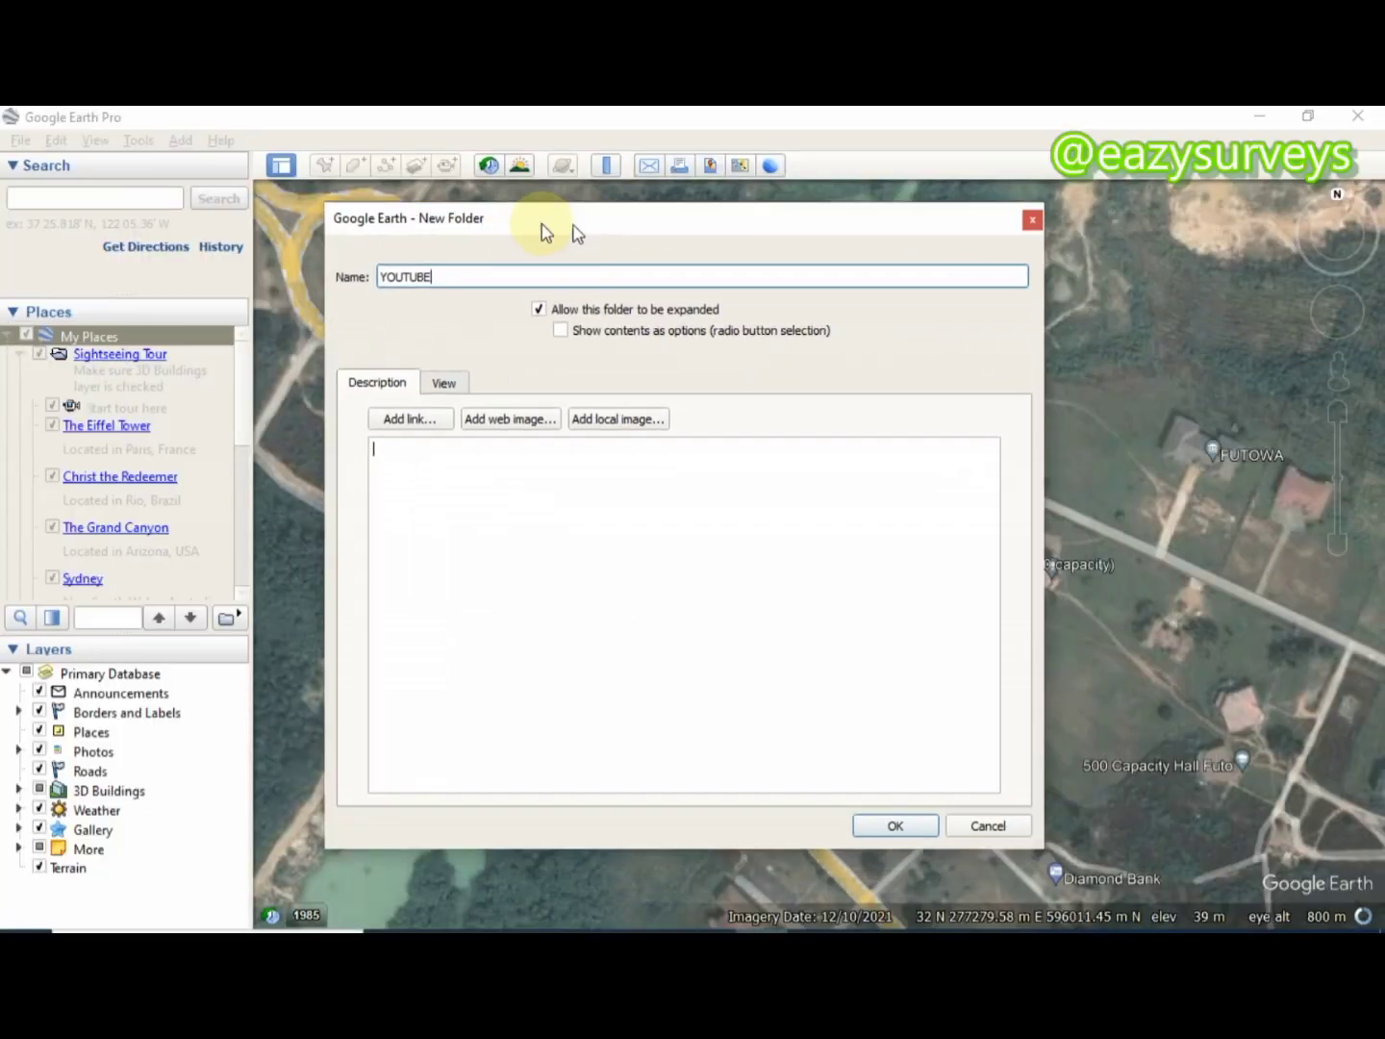
{"action": "left_click_drag", "start_coordinate": [783, 117], "coordinate": [701, 122]}
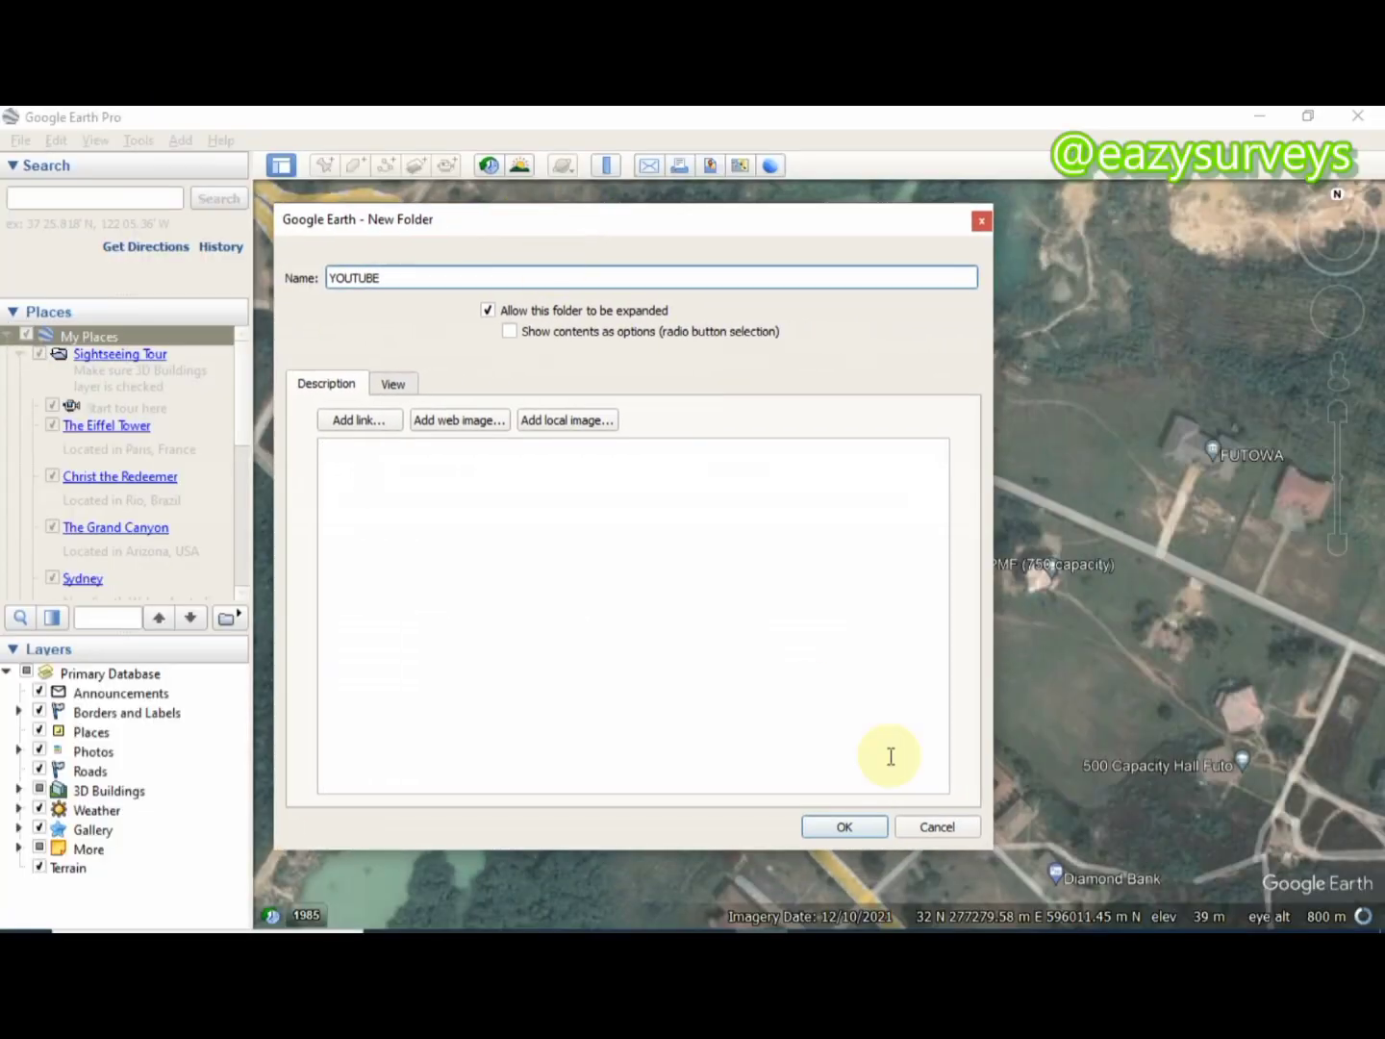
{"action": "left_click", "coordinate": [839, 828]}
- Start a new polygon named BLD in the YOUTUBE folder, and shrink and move its dialog clear of the buildings on the map
{"action": "scroll", "coordinate": [57, 551], "scroll_direction": "down", "scroll_amount": 1}
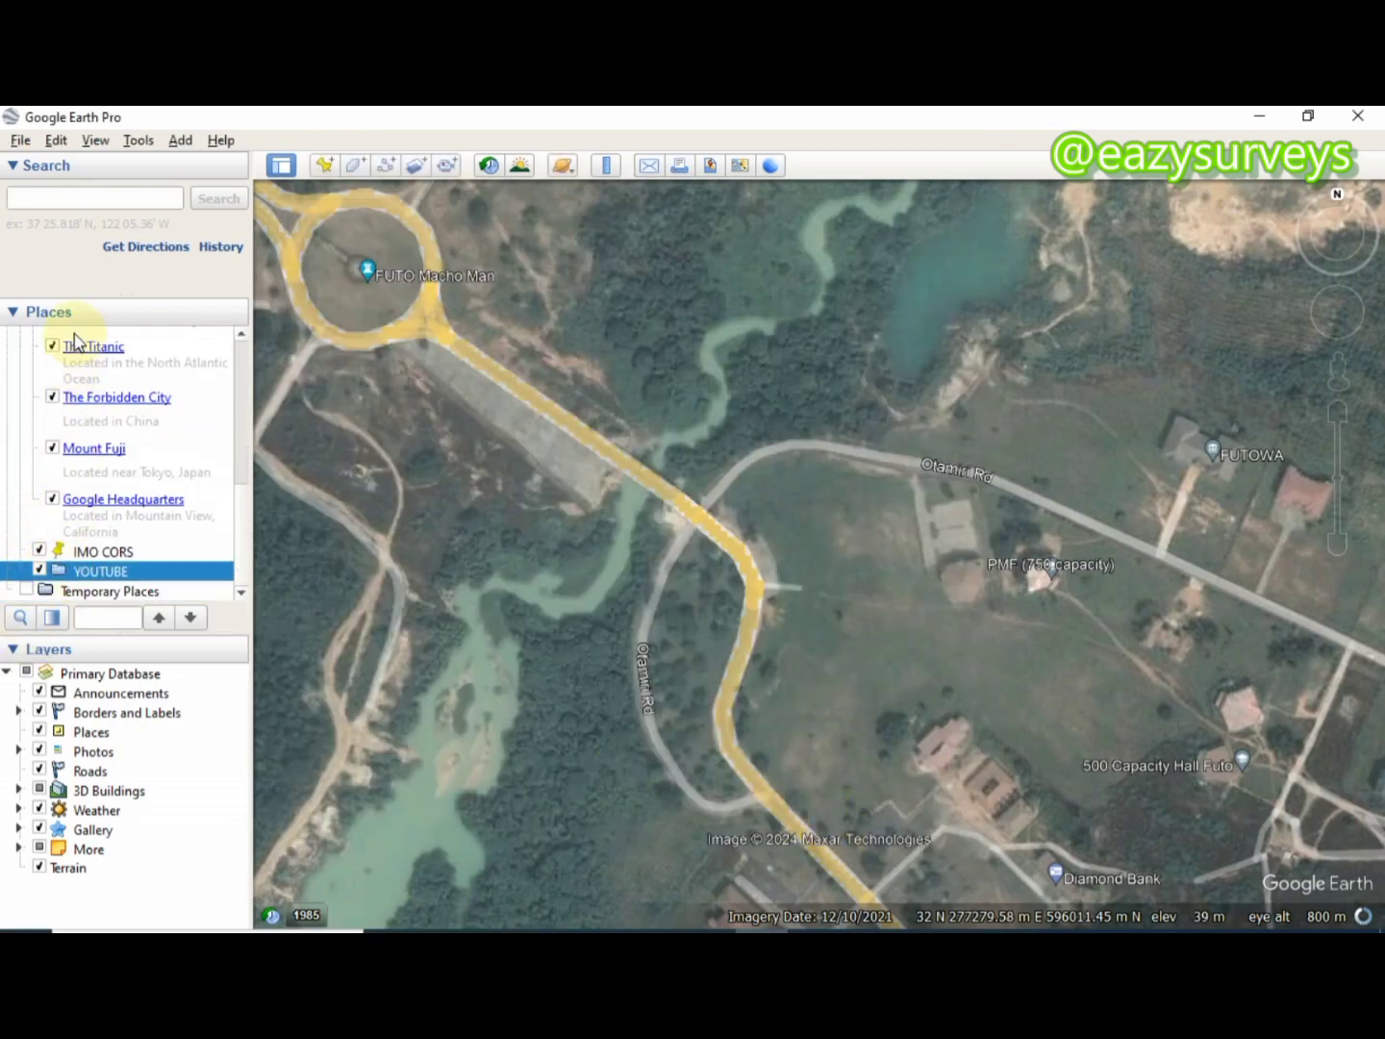
{"action": "right_click", "coordinate": [112, 577]}
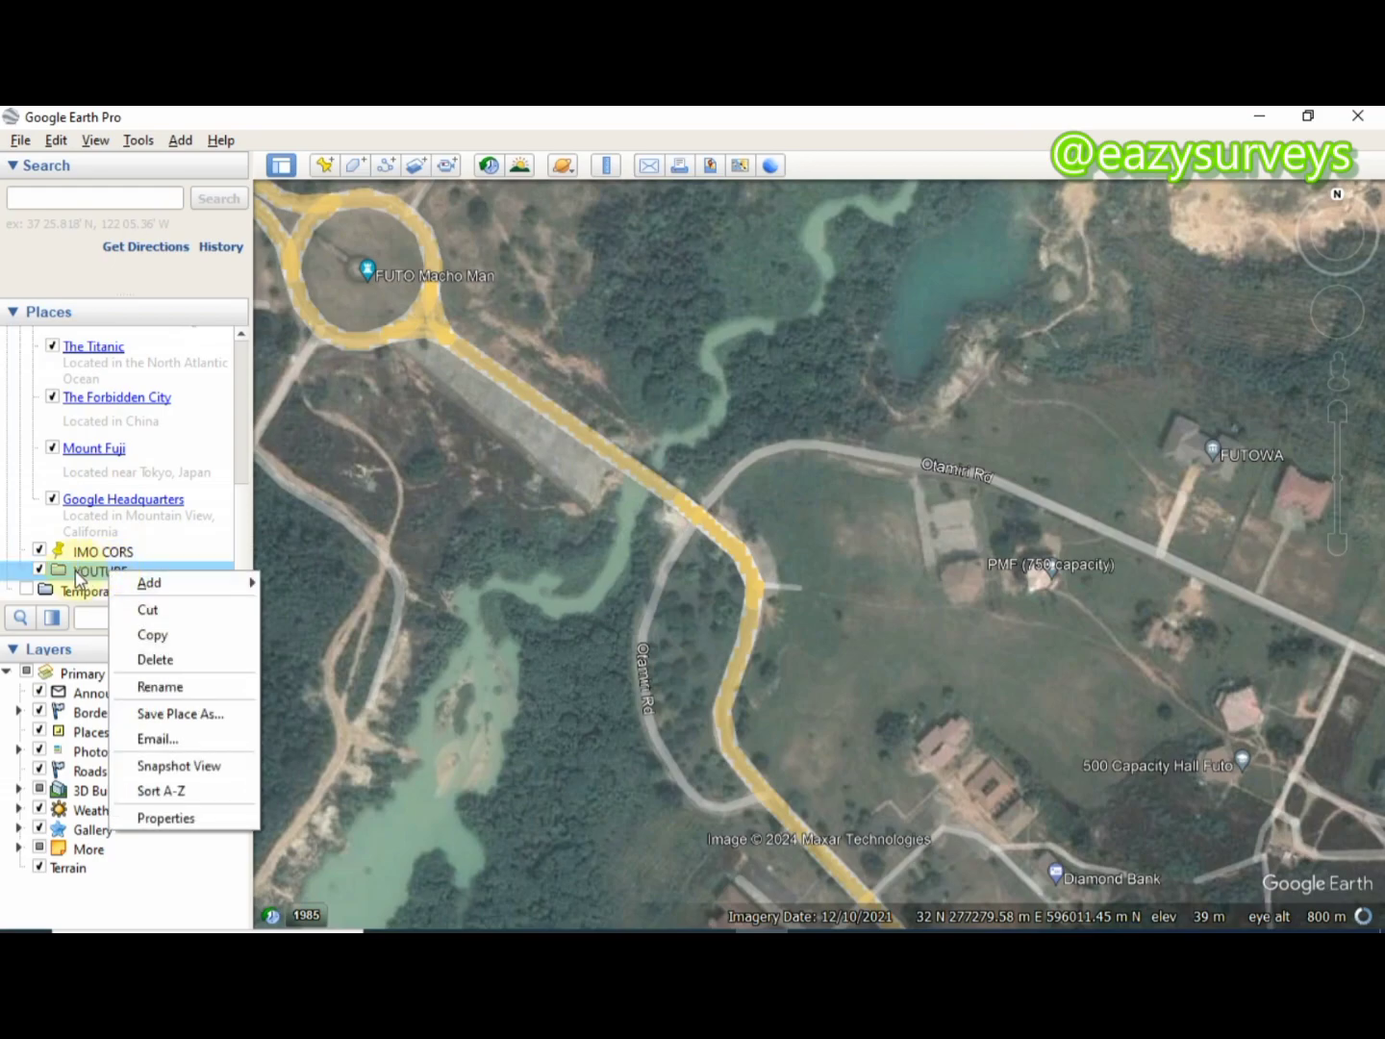
{"action": "mouse_move", "coordinate": [186, 598]}
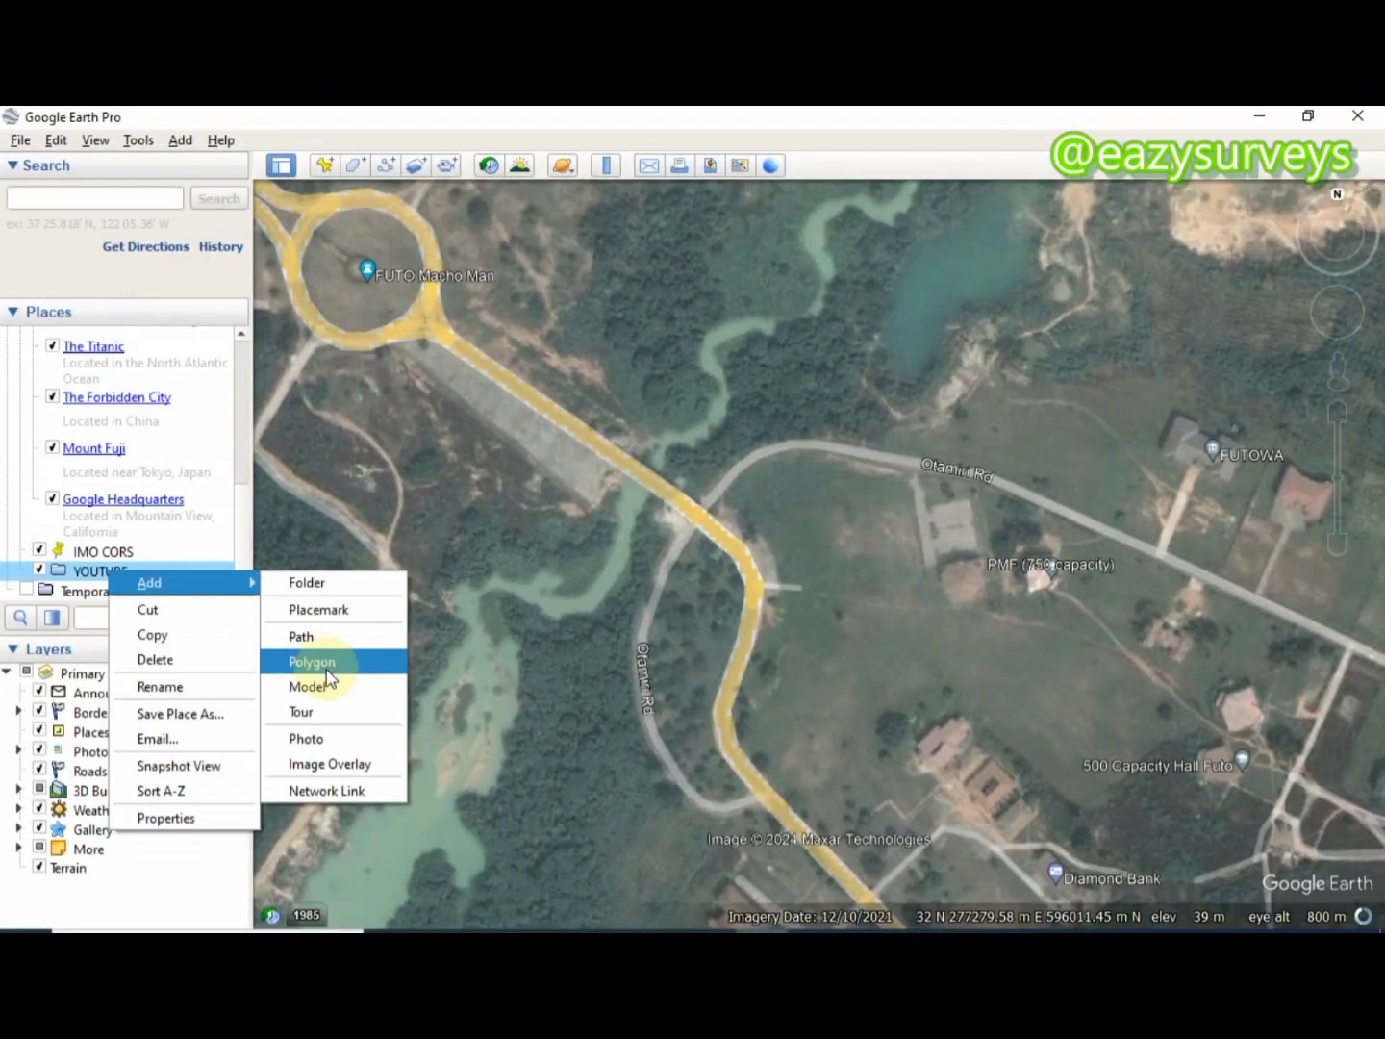
{"action": "left_click", "coordinate": [323, 664]}
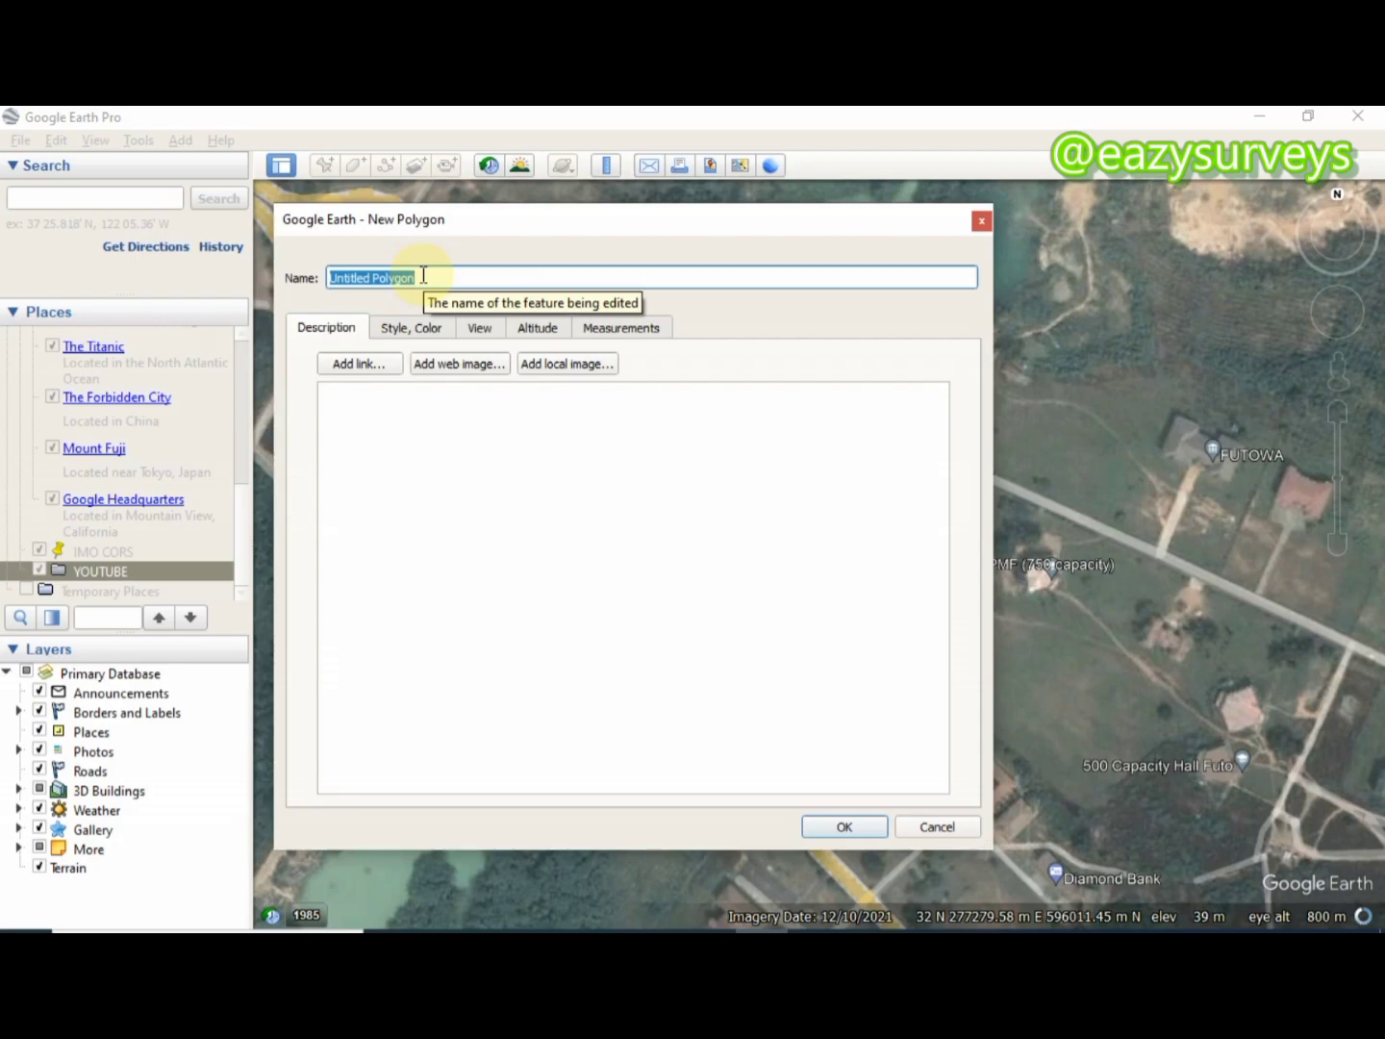
{"action": "type", "text": "BLD"}
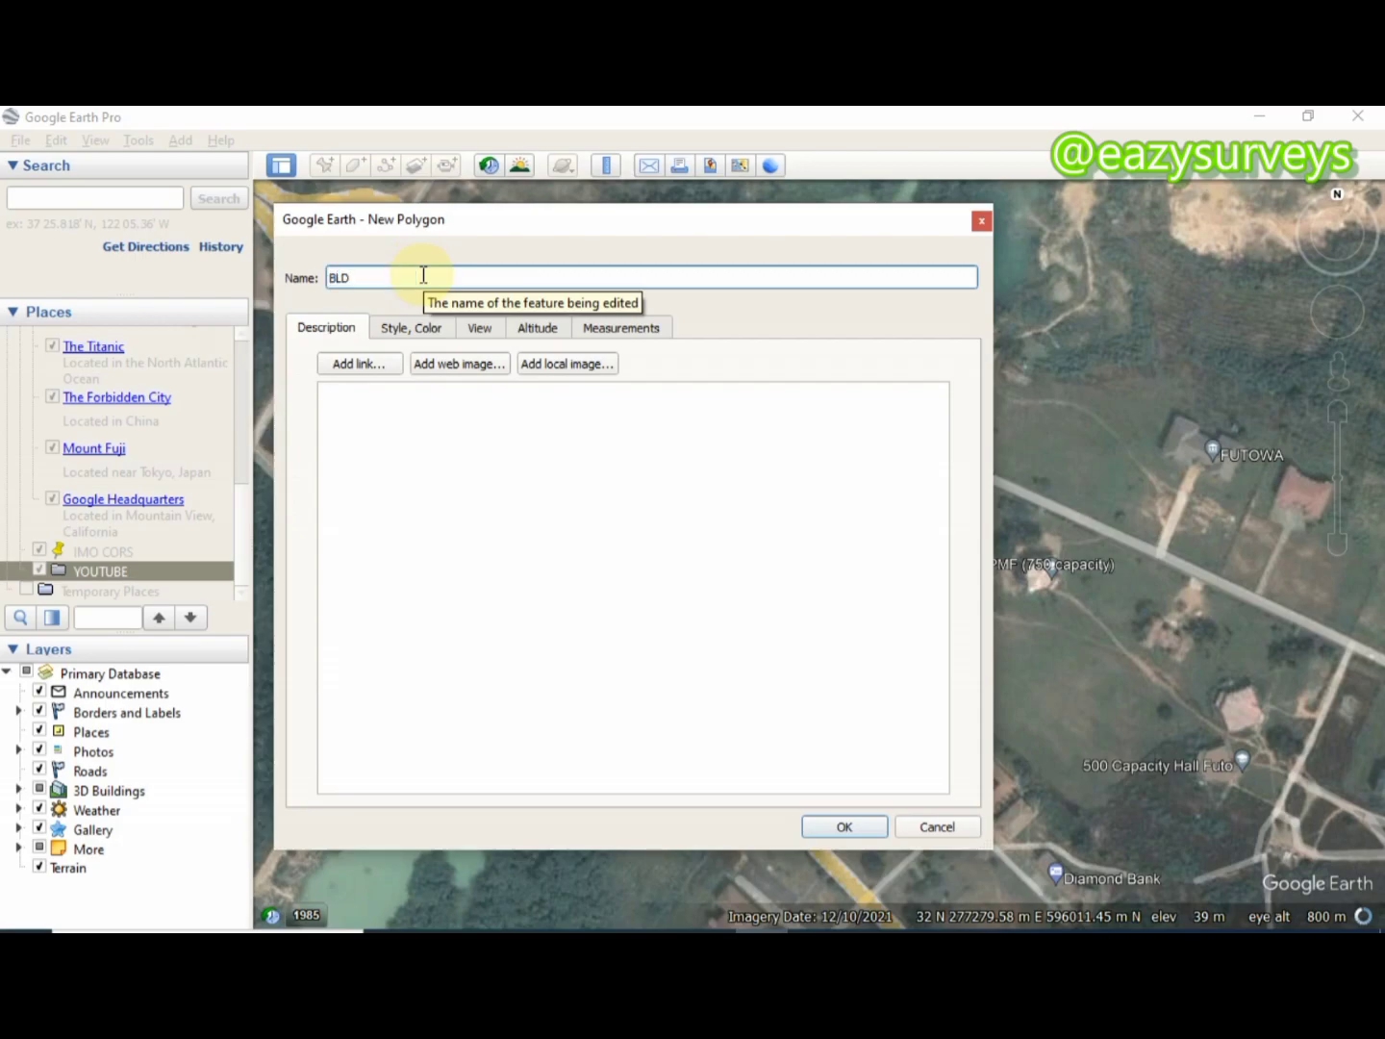
{"action": "left_click_drag", "start_coordinate": [504, 221], "coordinate": [209, 178]}
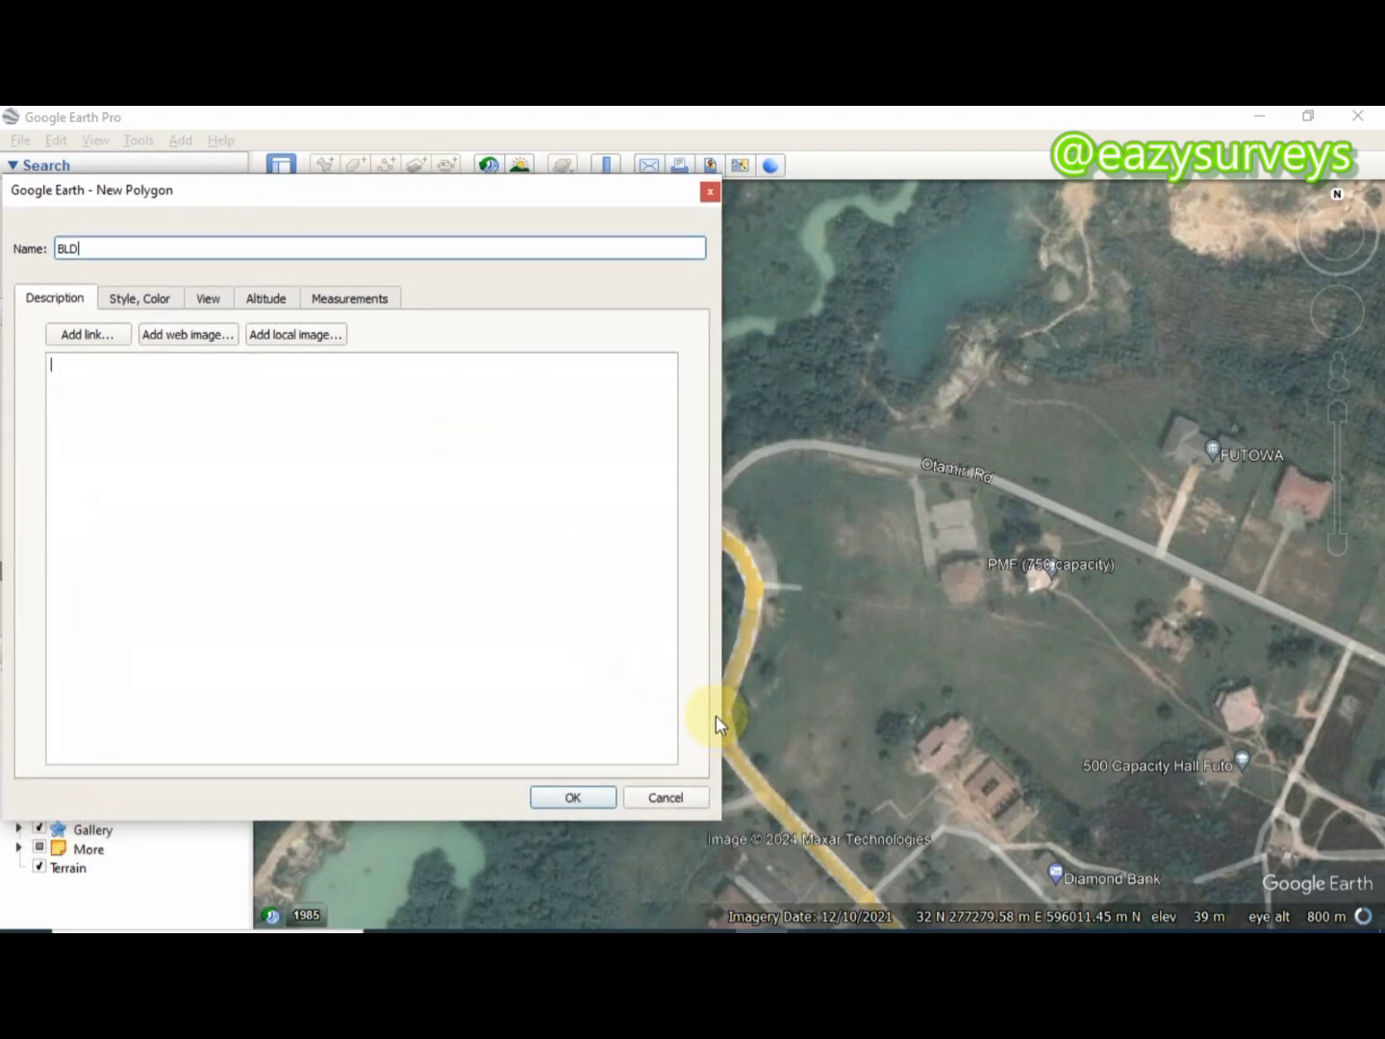
{"action": "left_click_drag", "start_coordinate": [722, 702], "coordinate": [448, 677]}
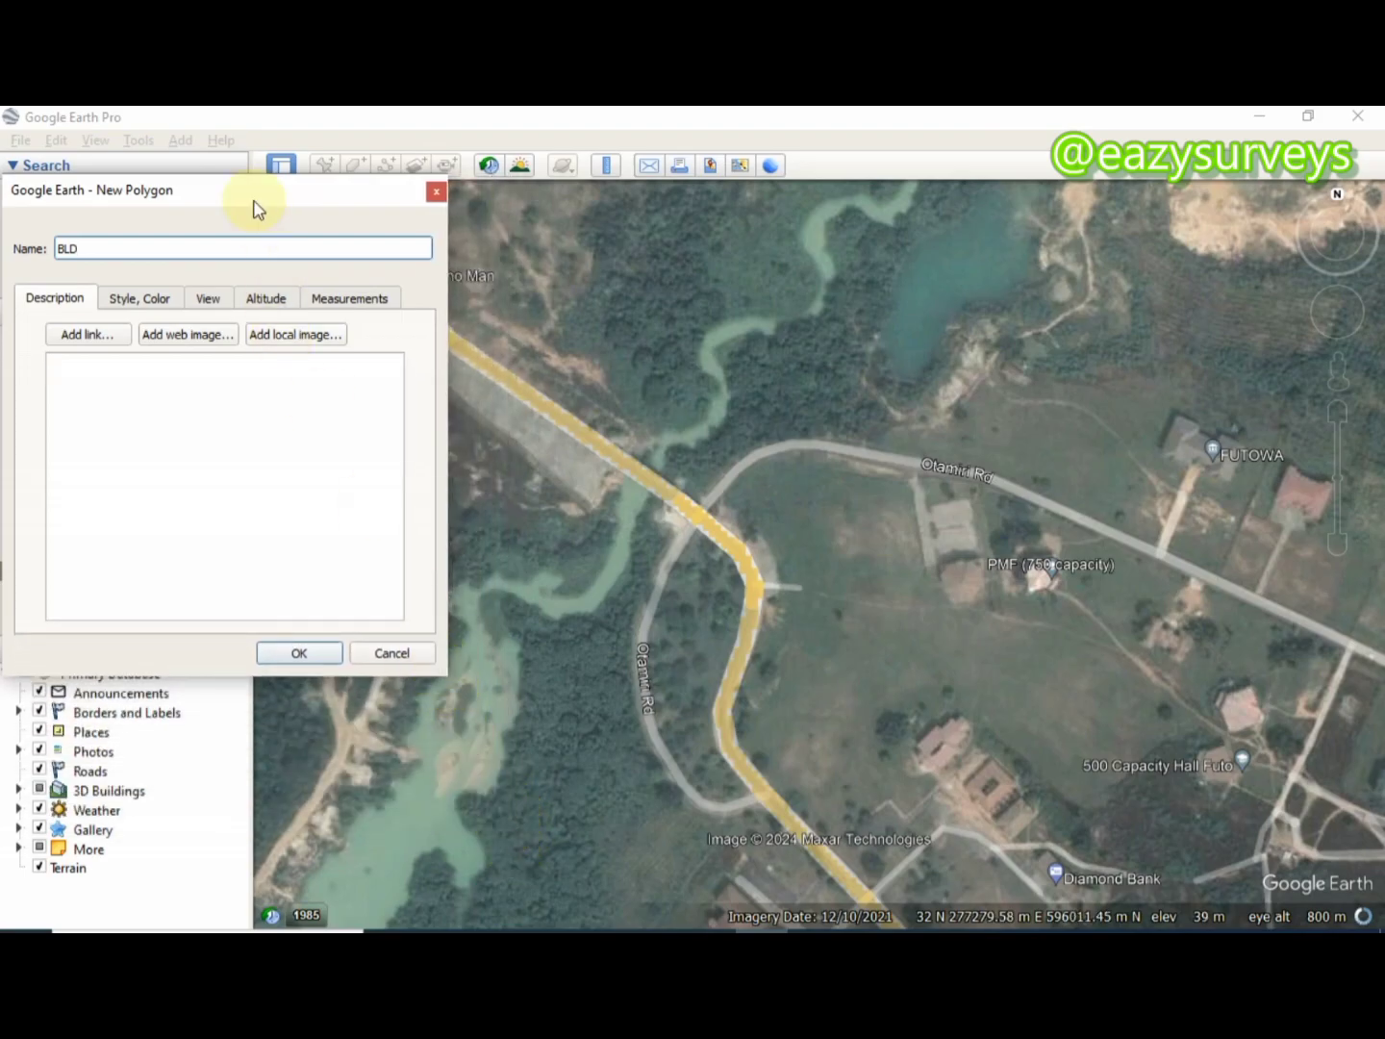
{"action": "left_click_drag", "start_coordinate": [255, 195], "coordinate": [255, 428]}
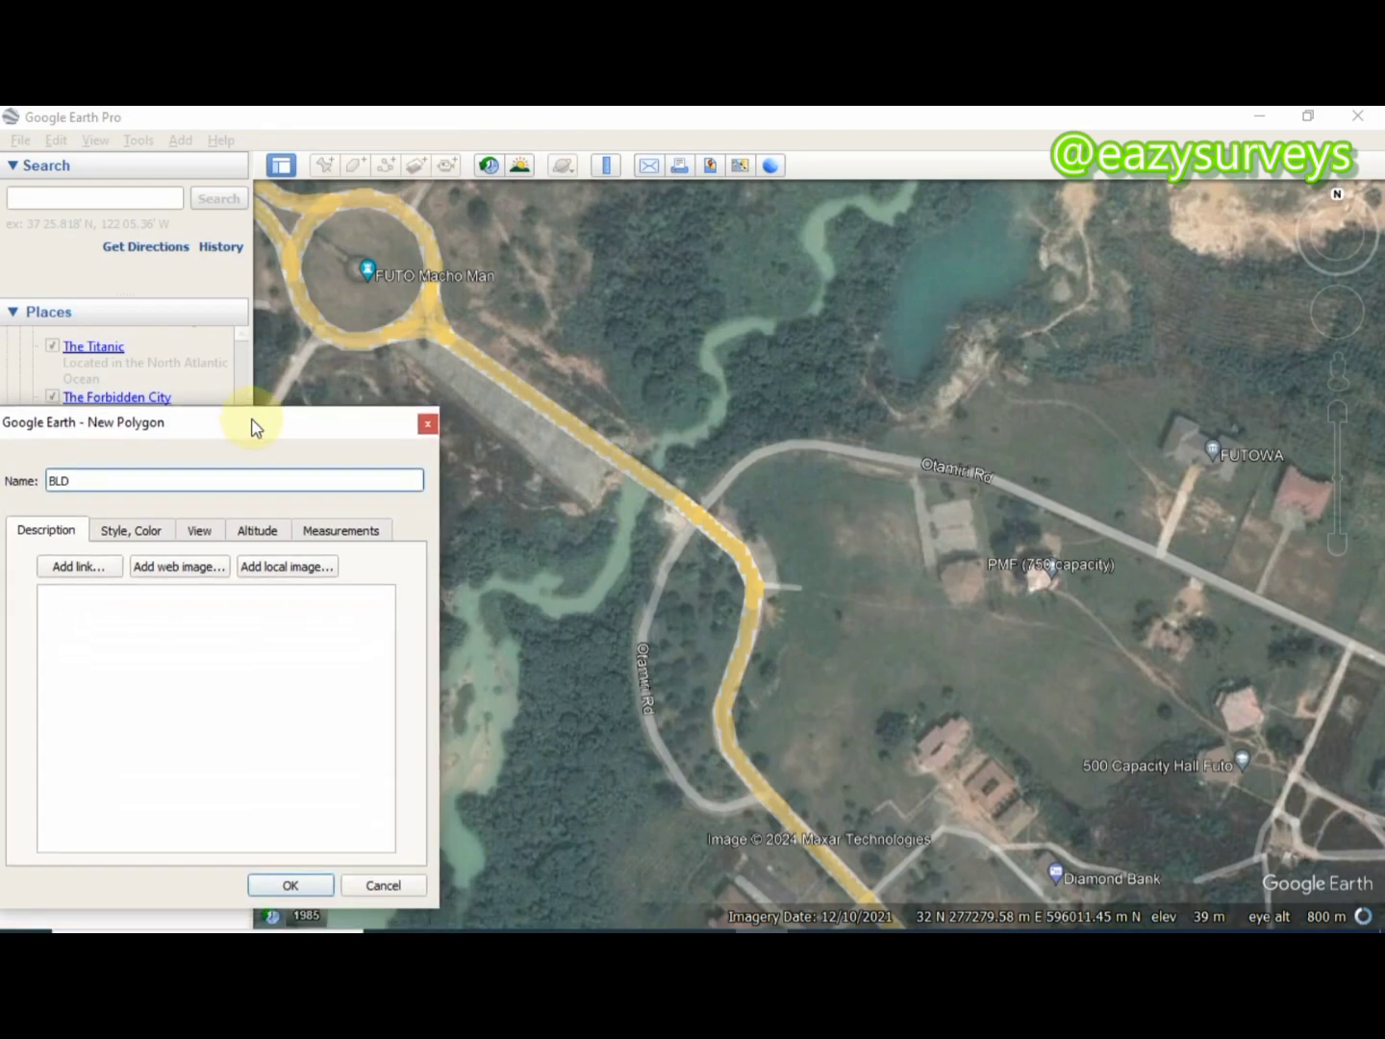
- Outline the building just west of the PMF (750 capacity) label with four corner points and save the polygon as BLD_PMF
{"action": "scroll", "coordinate": [953, 575], "scroll_direction": "up", "scroll_amount": 2}
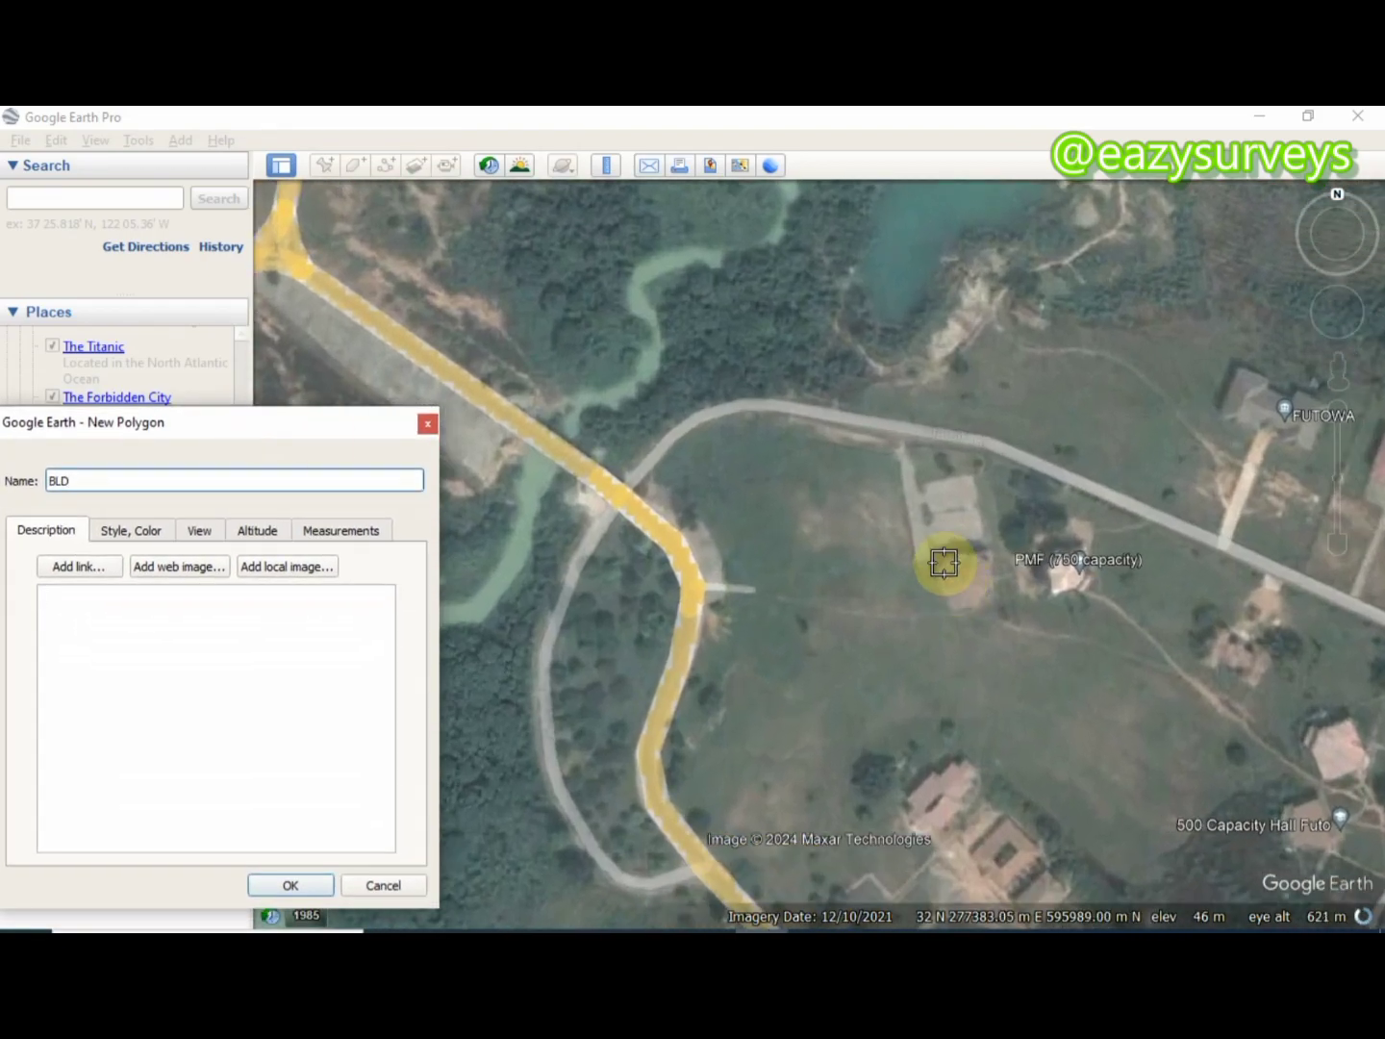
{"action": "left_click", "coordinate": [938, 559]}
{"action": "left_click", "coordinate": [991, 552]}
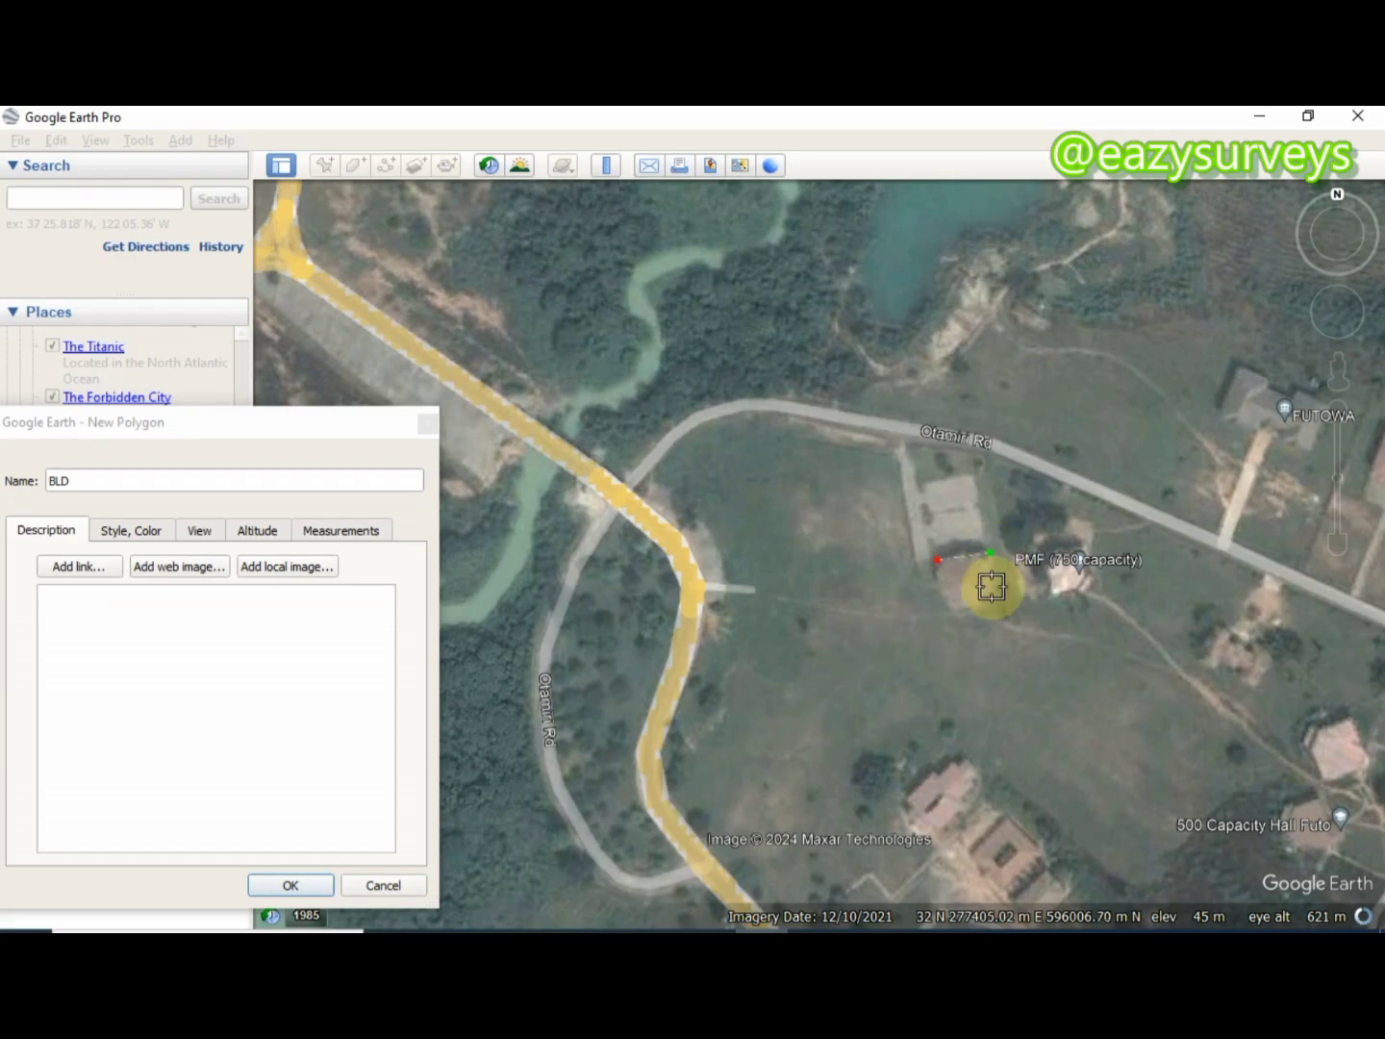
{"action": "left_click", "coordinate": [1002, 601]}
{"action": "left_click", "coordinate": [947, 614]}
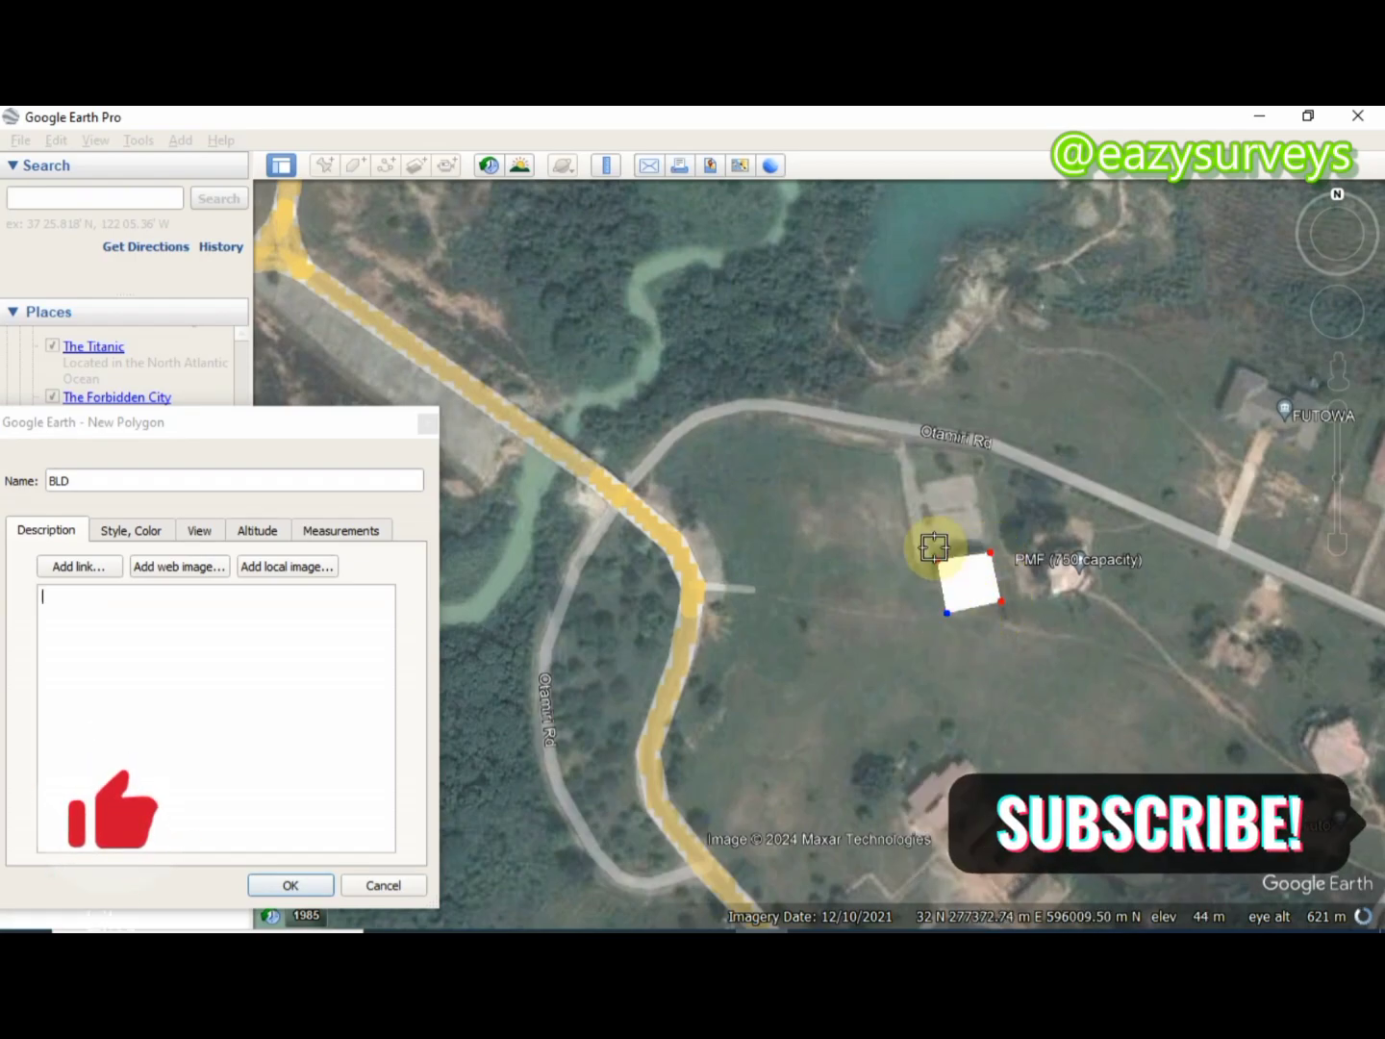
{"action": "scroll", "coordinate": [934, 547], "scroll_direction": "down", "scroll_amount": 2}
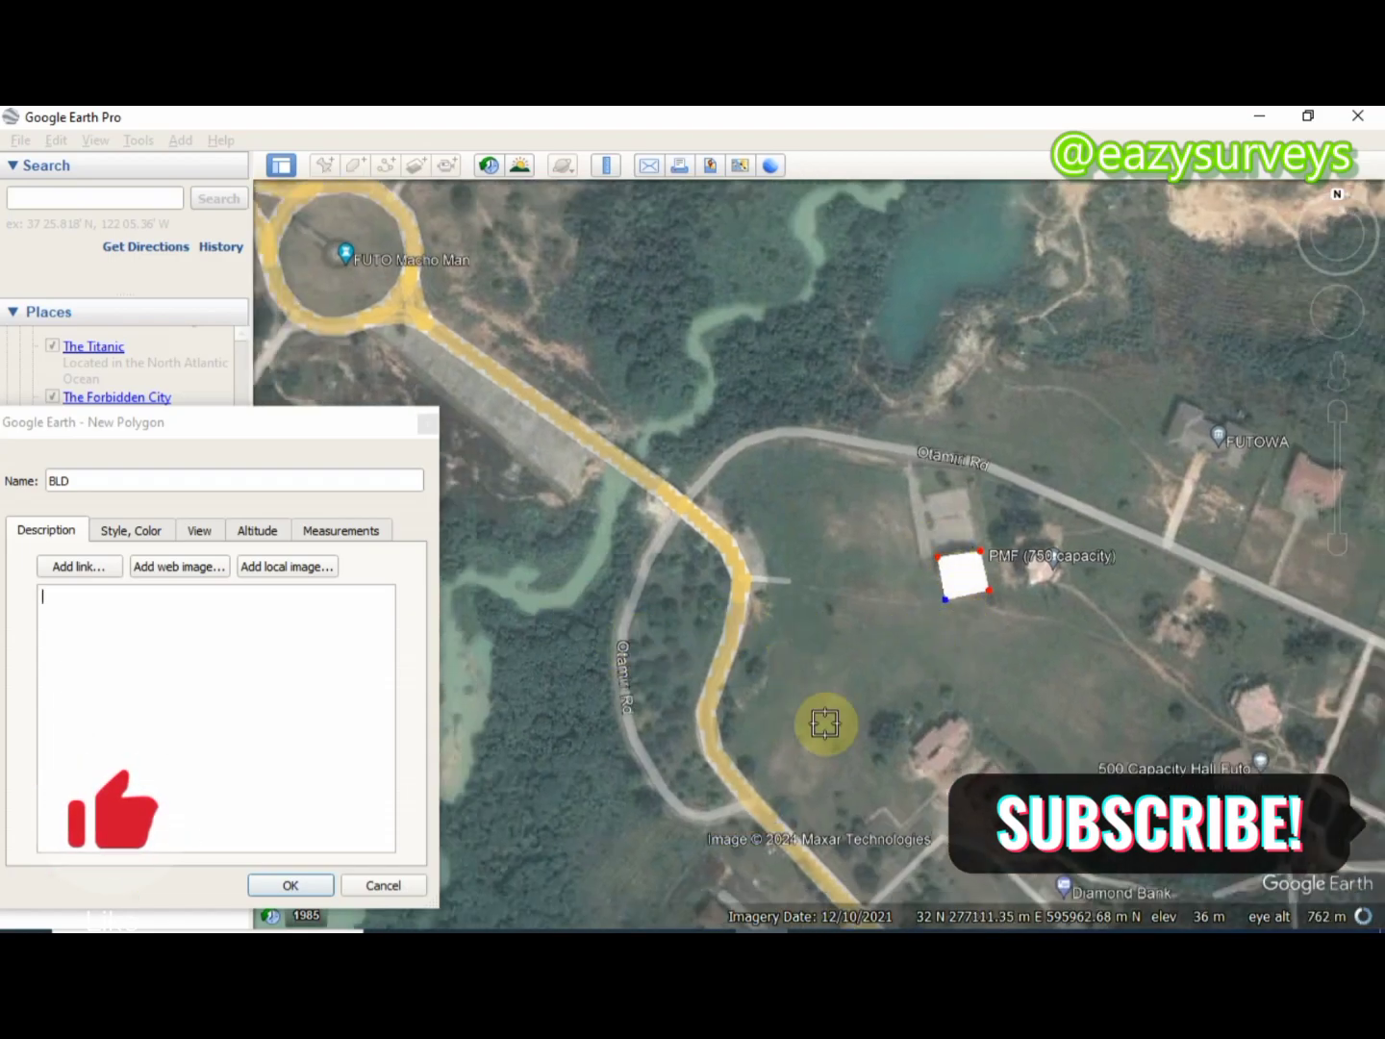
{"action": "left_click_drag", "start_coordinate": [276, 421], "coordinate": [369, 365]}
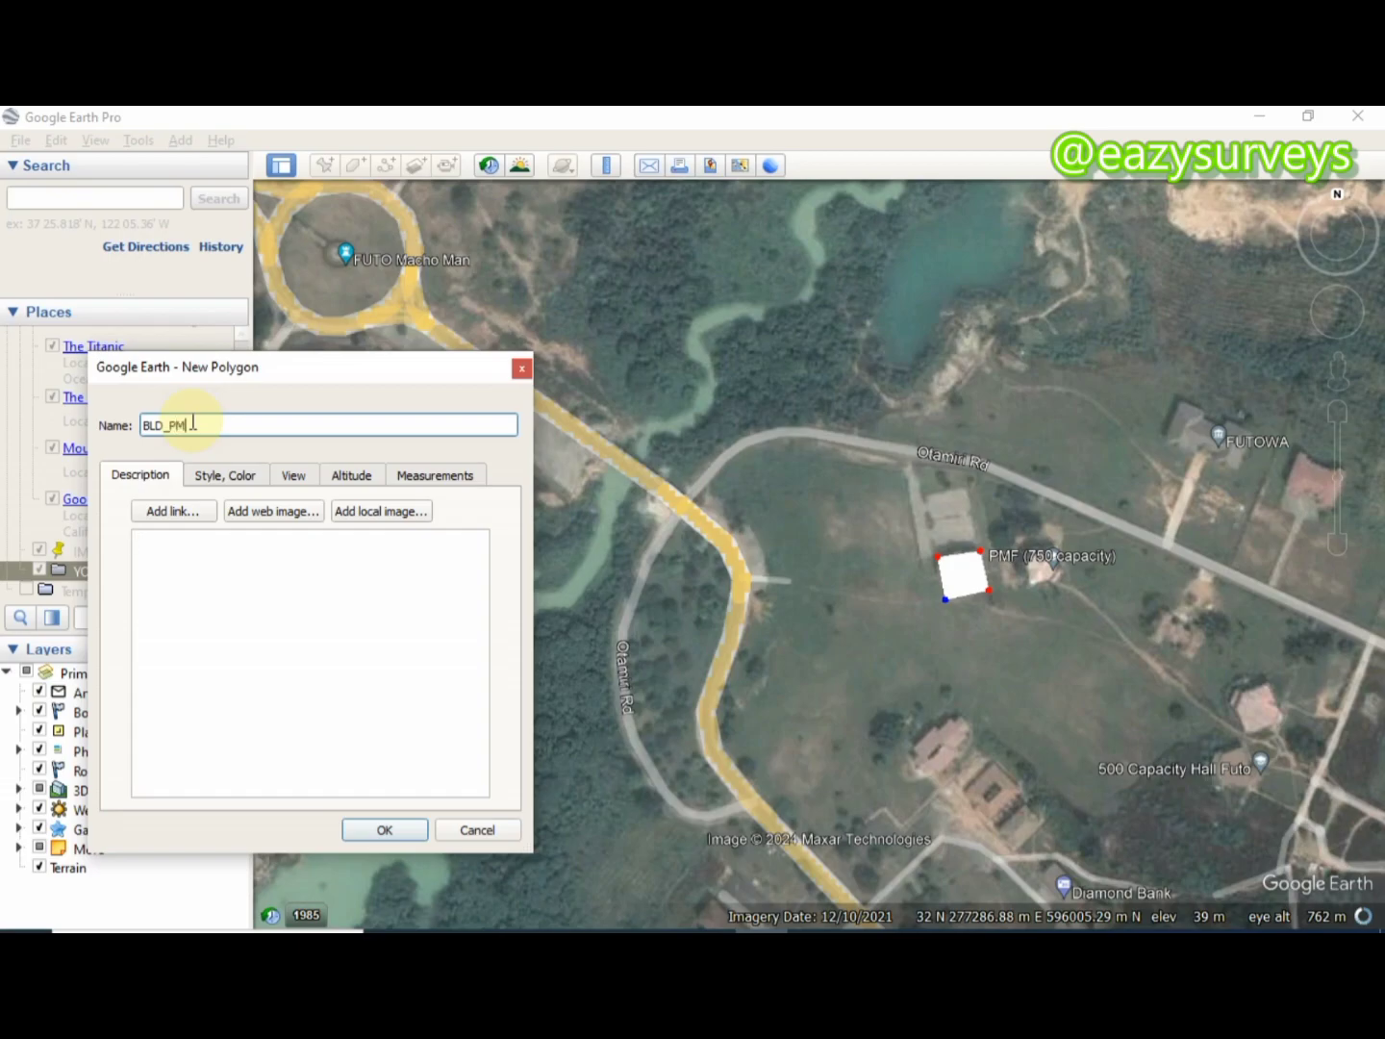
{"action": "left_click", "coordinate": [384, 831]}
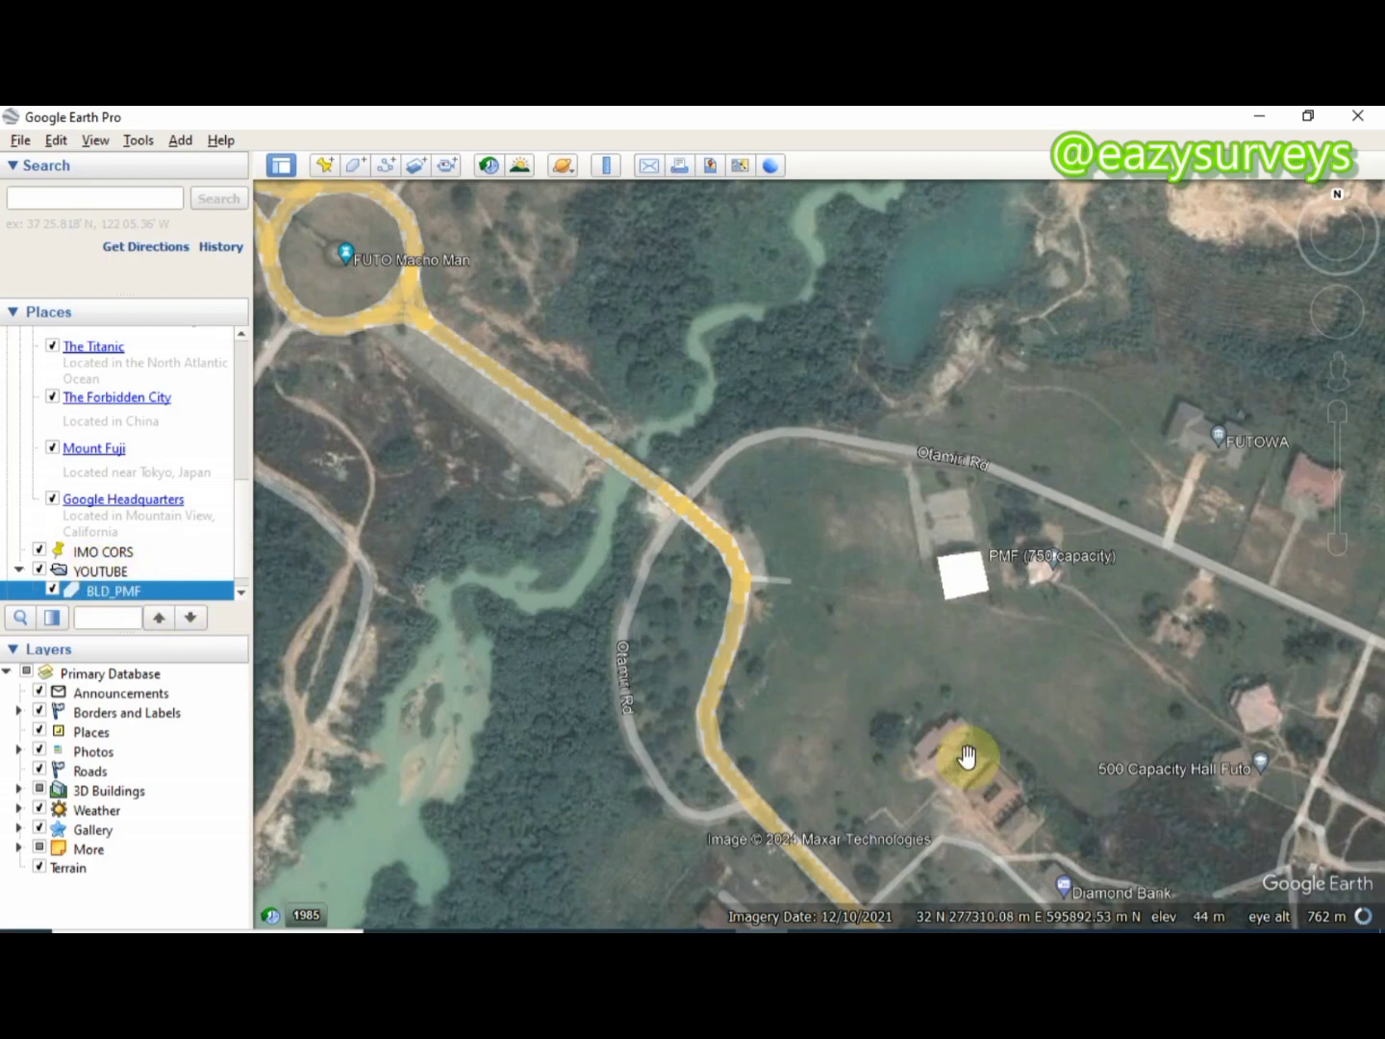
- Add a polygon named BLD to the YOUTUBE folder, tracing the four corners of the building just northwest of the courtyard block
{"action": "left_click", "coordinate": [103, 572]}
{"action": "right_click", "coordinate": [104, 575]}
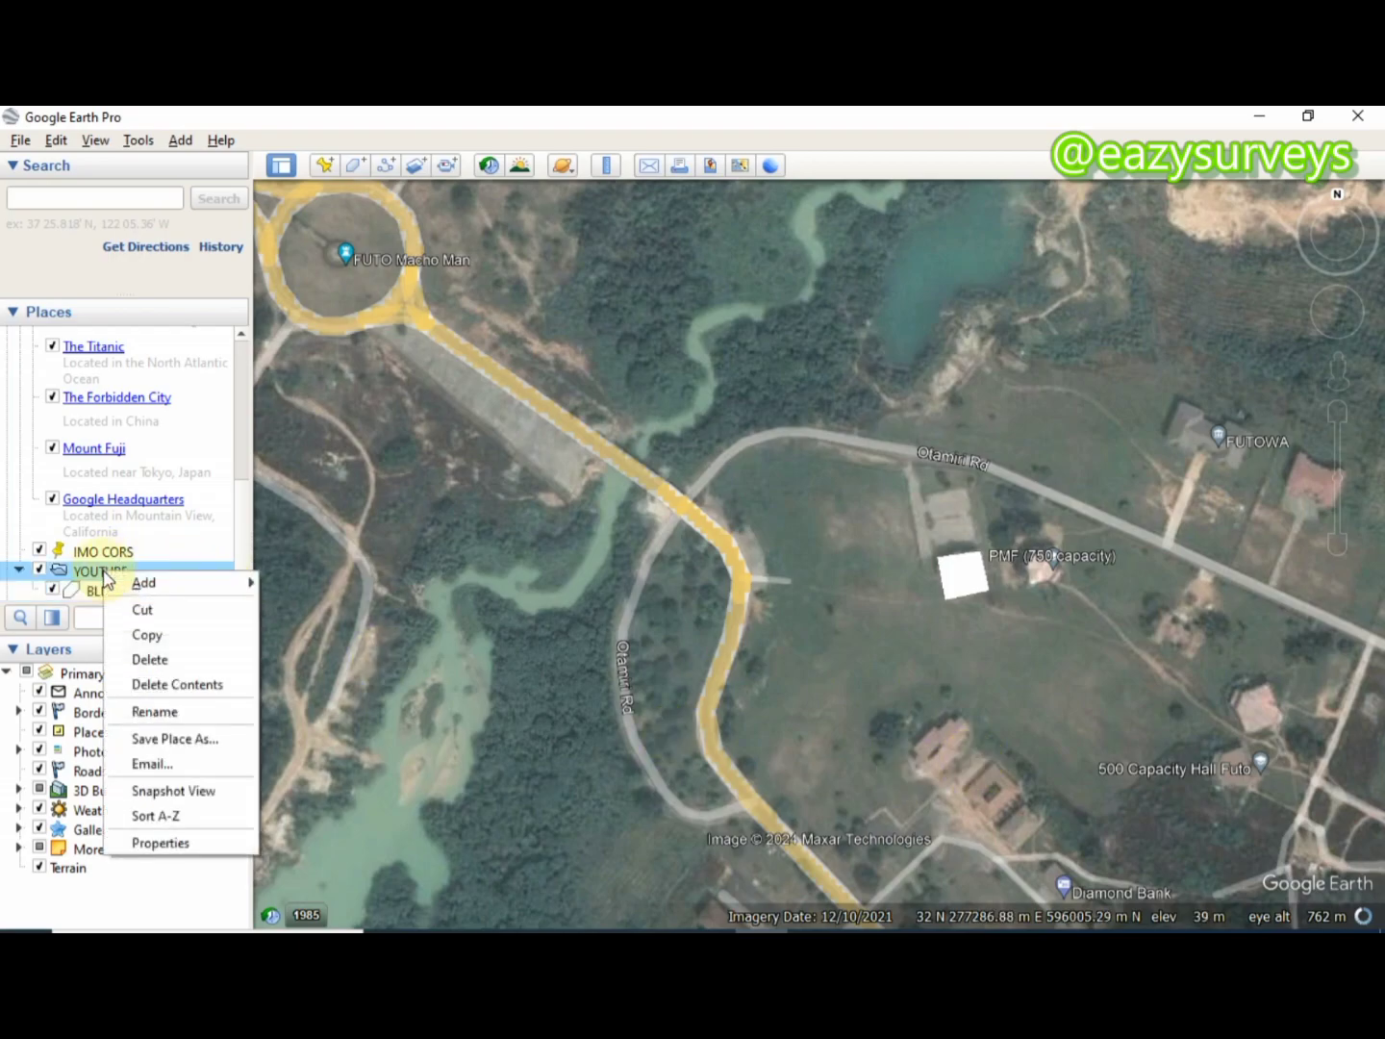
{"action": "mouse_move", "coordinate": [150, 588]}
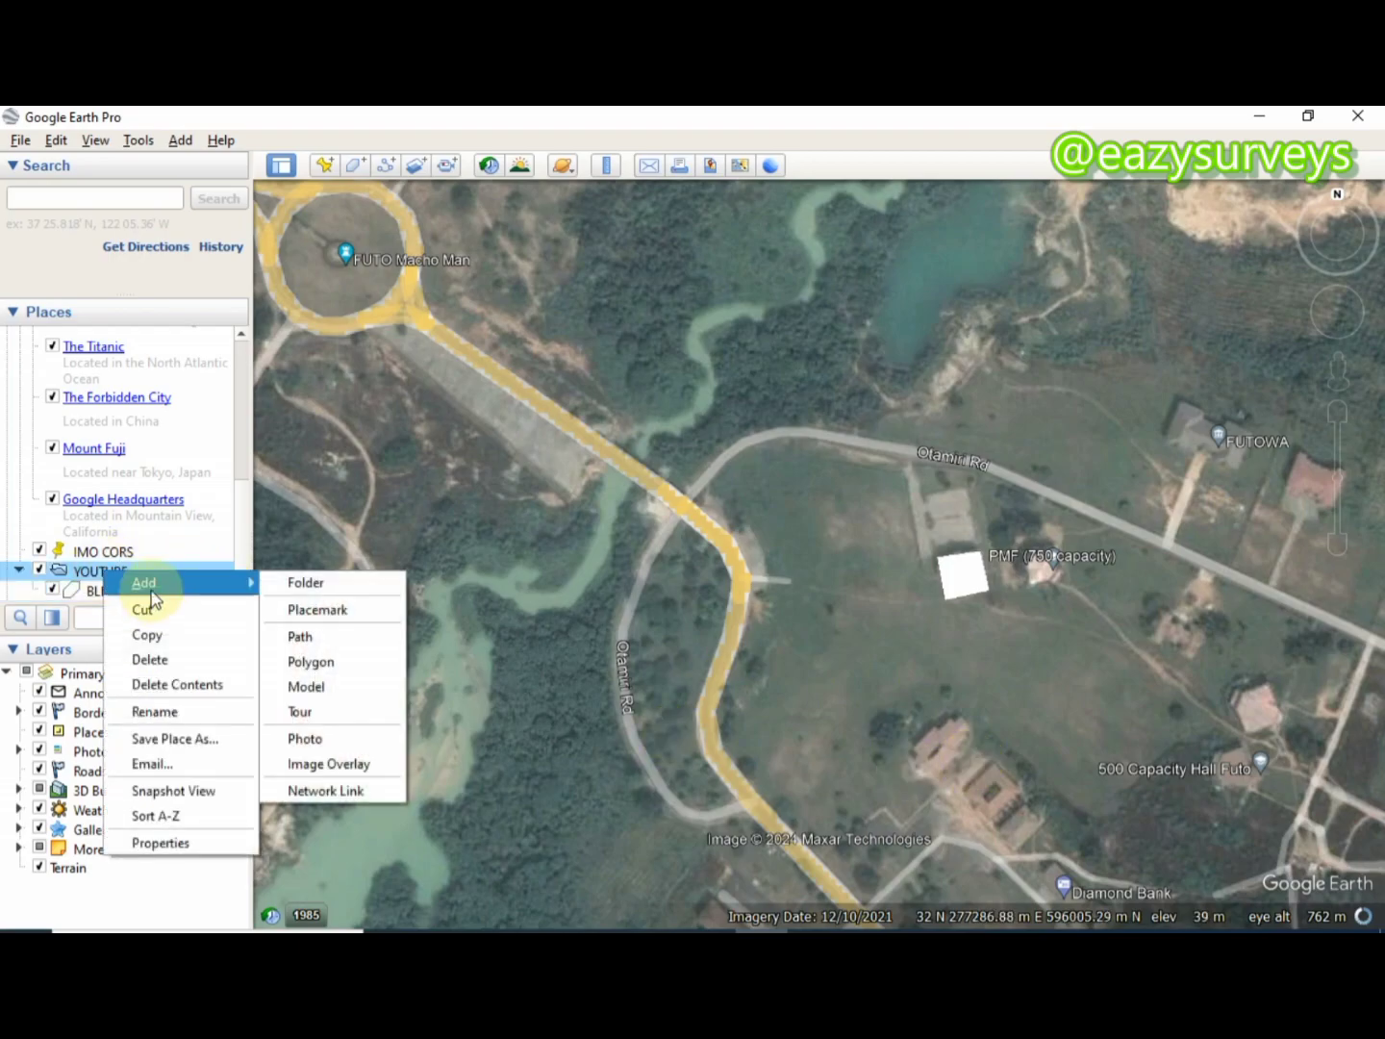
{"action": "left_click", "coordinate": [317, 669]}
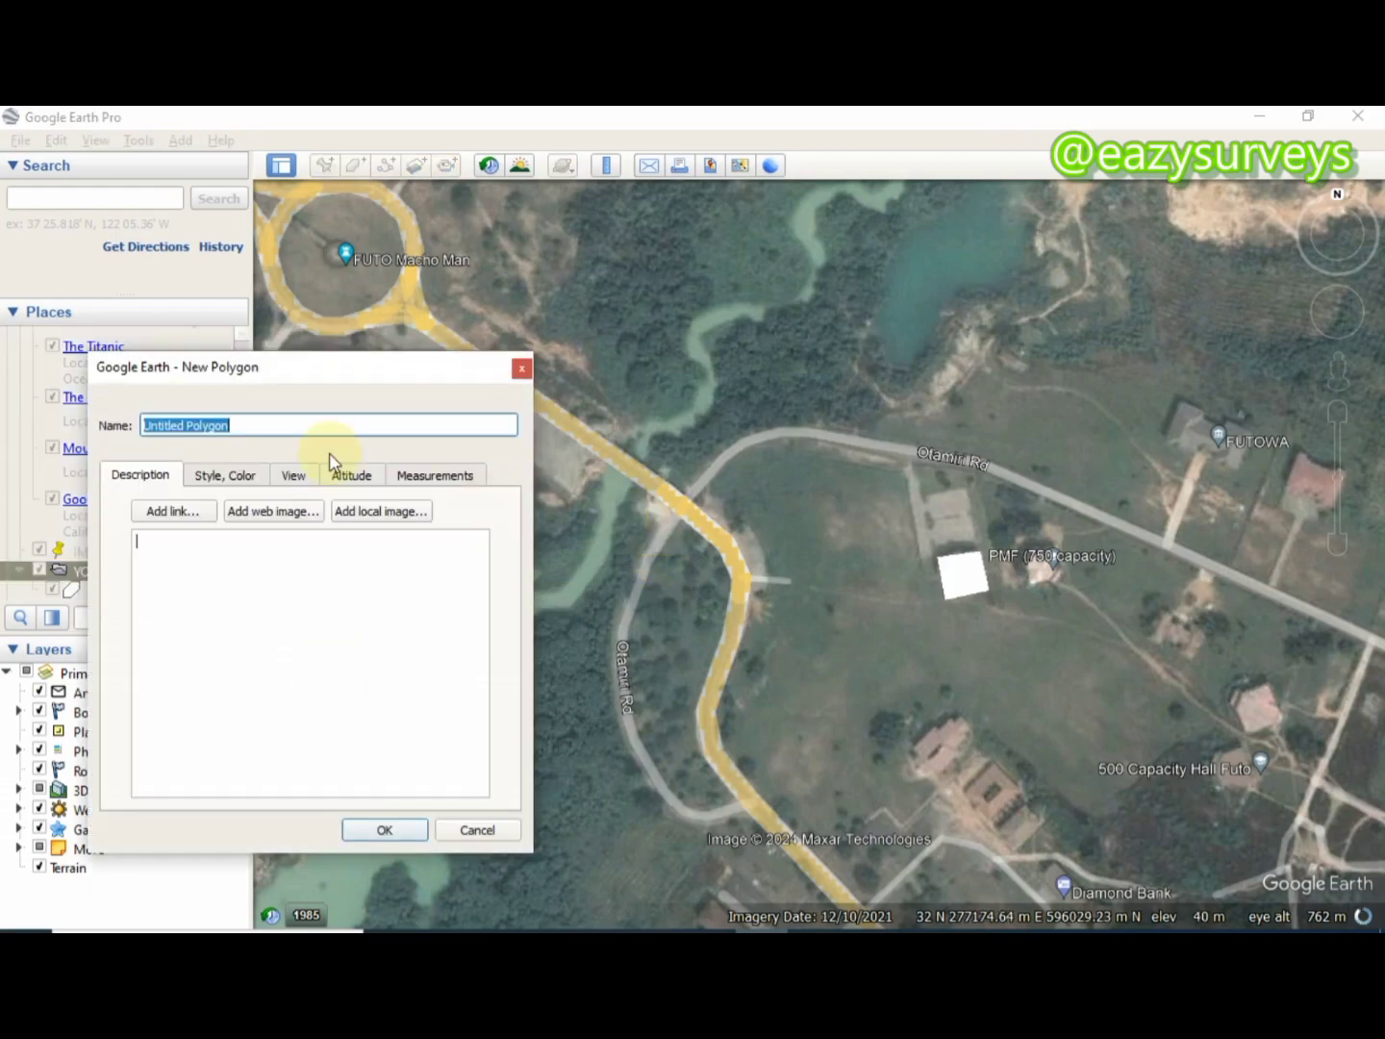
{"action": "scroll", "coordinate": [766, 523], "scroll_direction": "down", "scroll_amount": 3}
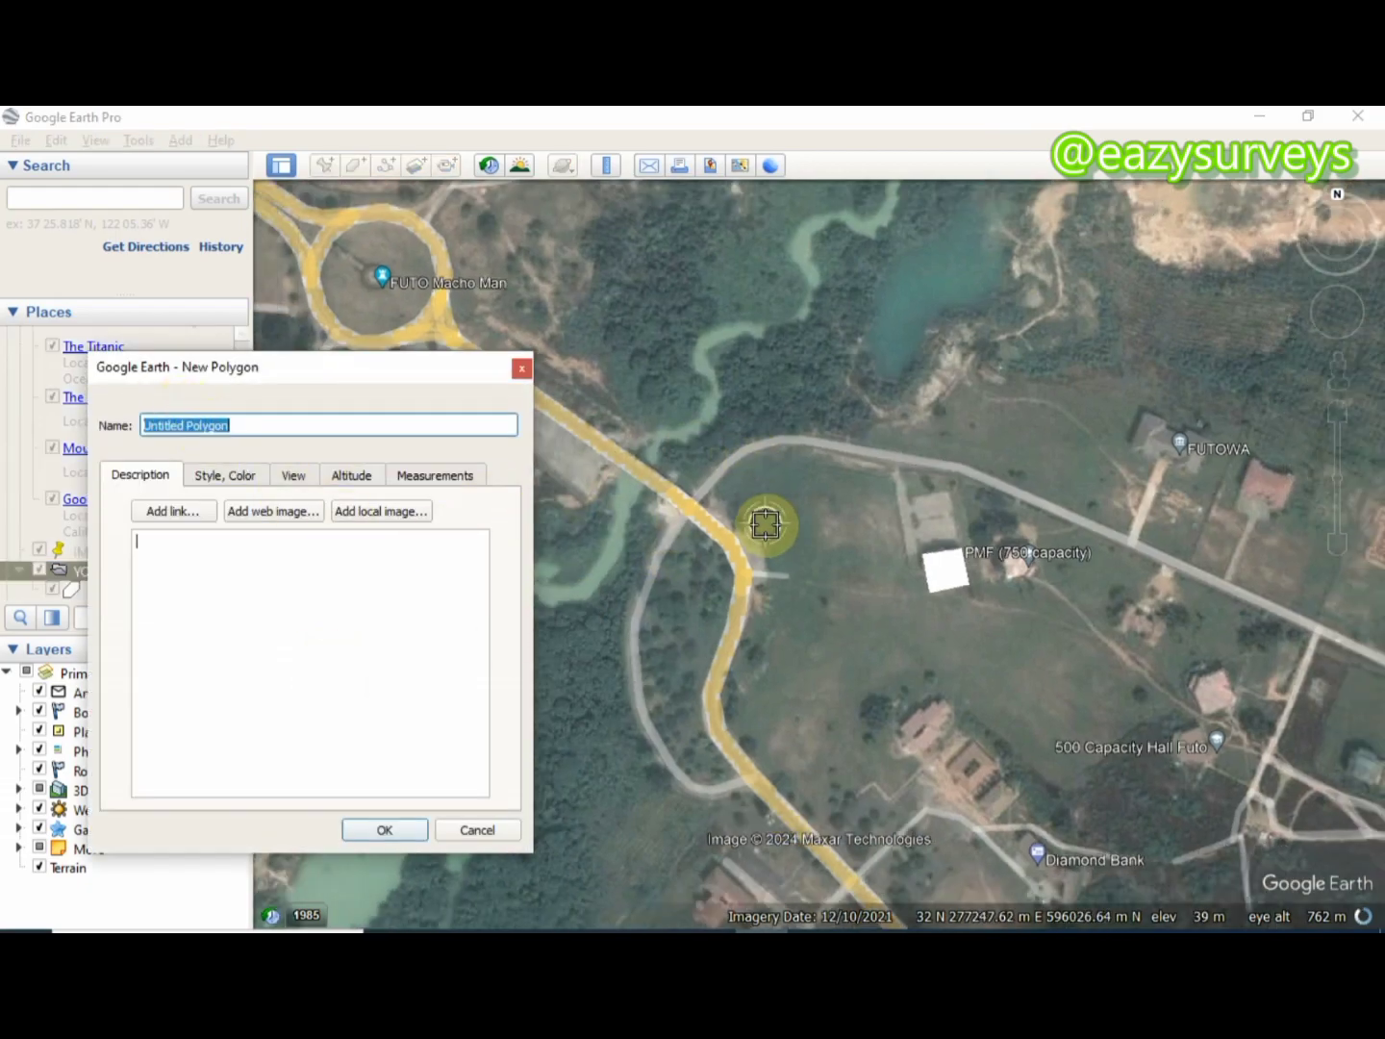
{"action": "scroll", "coordinate": [902, 726], "scroll_direction": "up", "scroll_amount": 3}
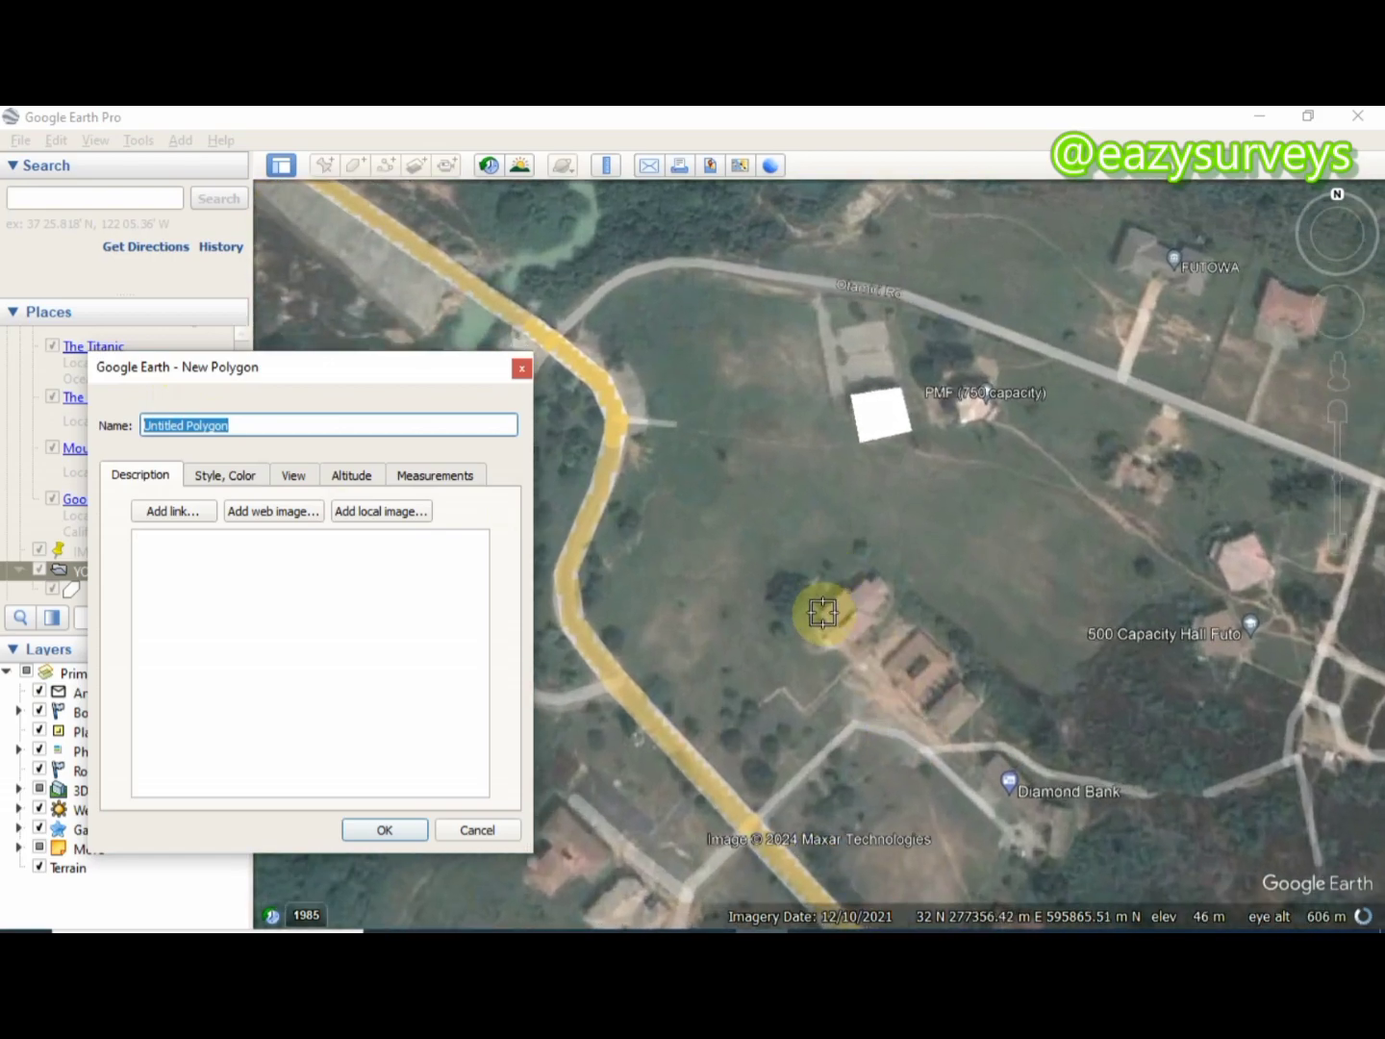
{"action": "left_click", "coordinate": [818, 618]}
{"action": "left_click", "coordinate": [866, 572]}
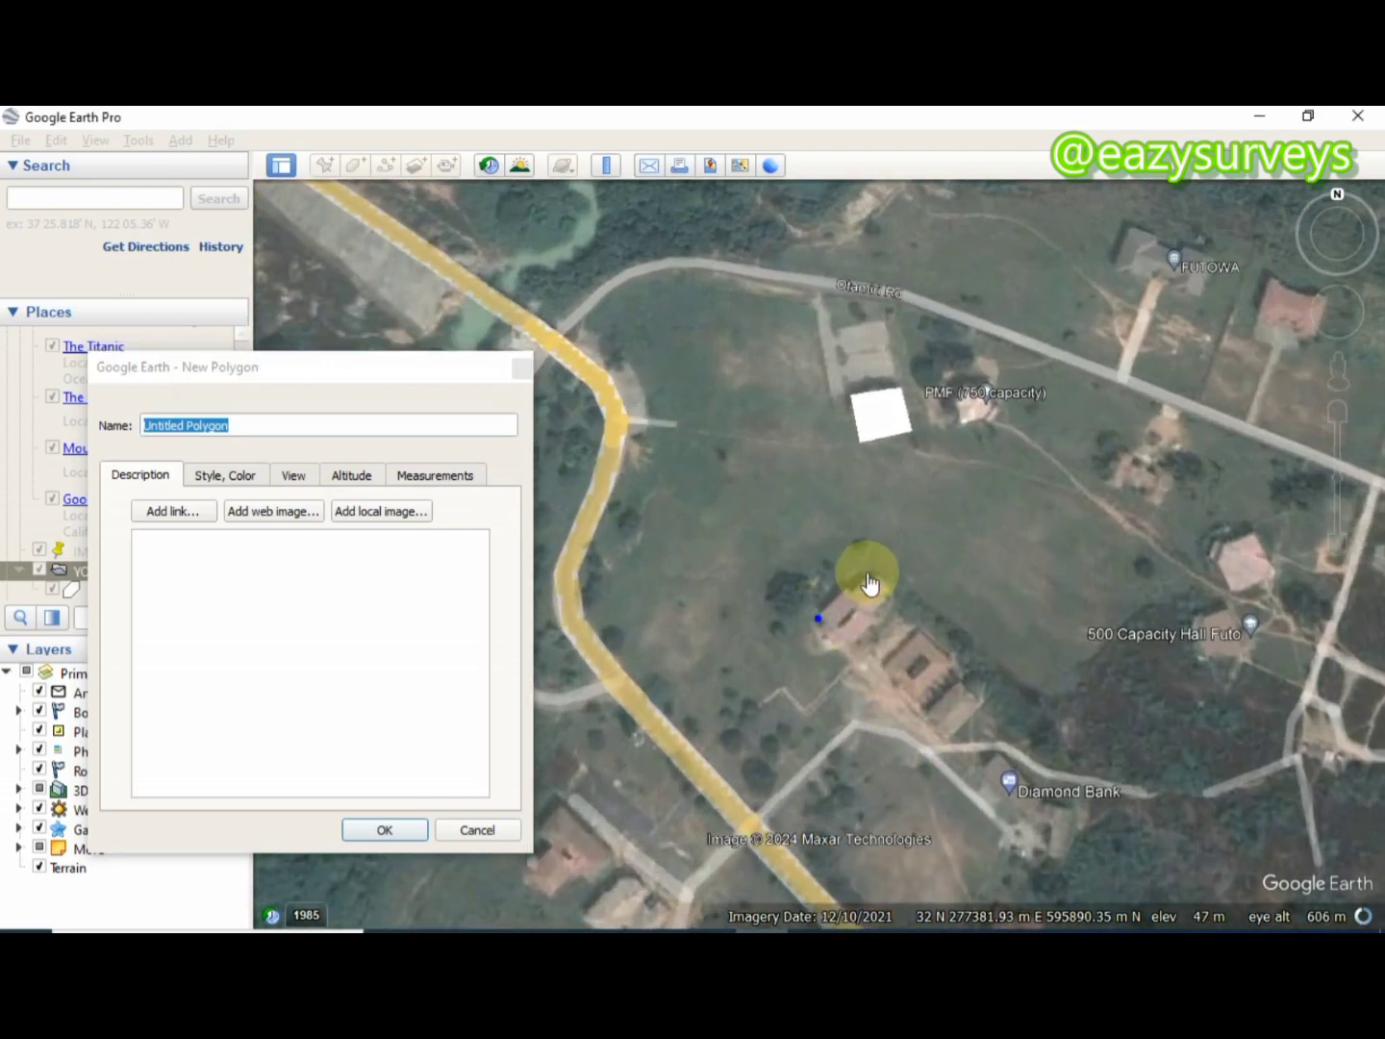
{"action": "left_click", "coordinate": [897, 606]}
{"action": "left_click", "coordinate": [851, 655]}
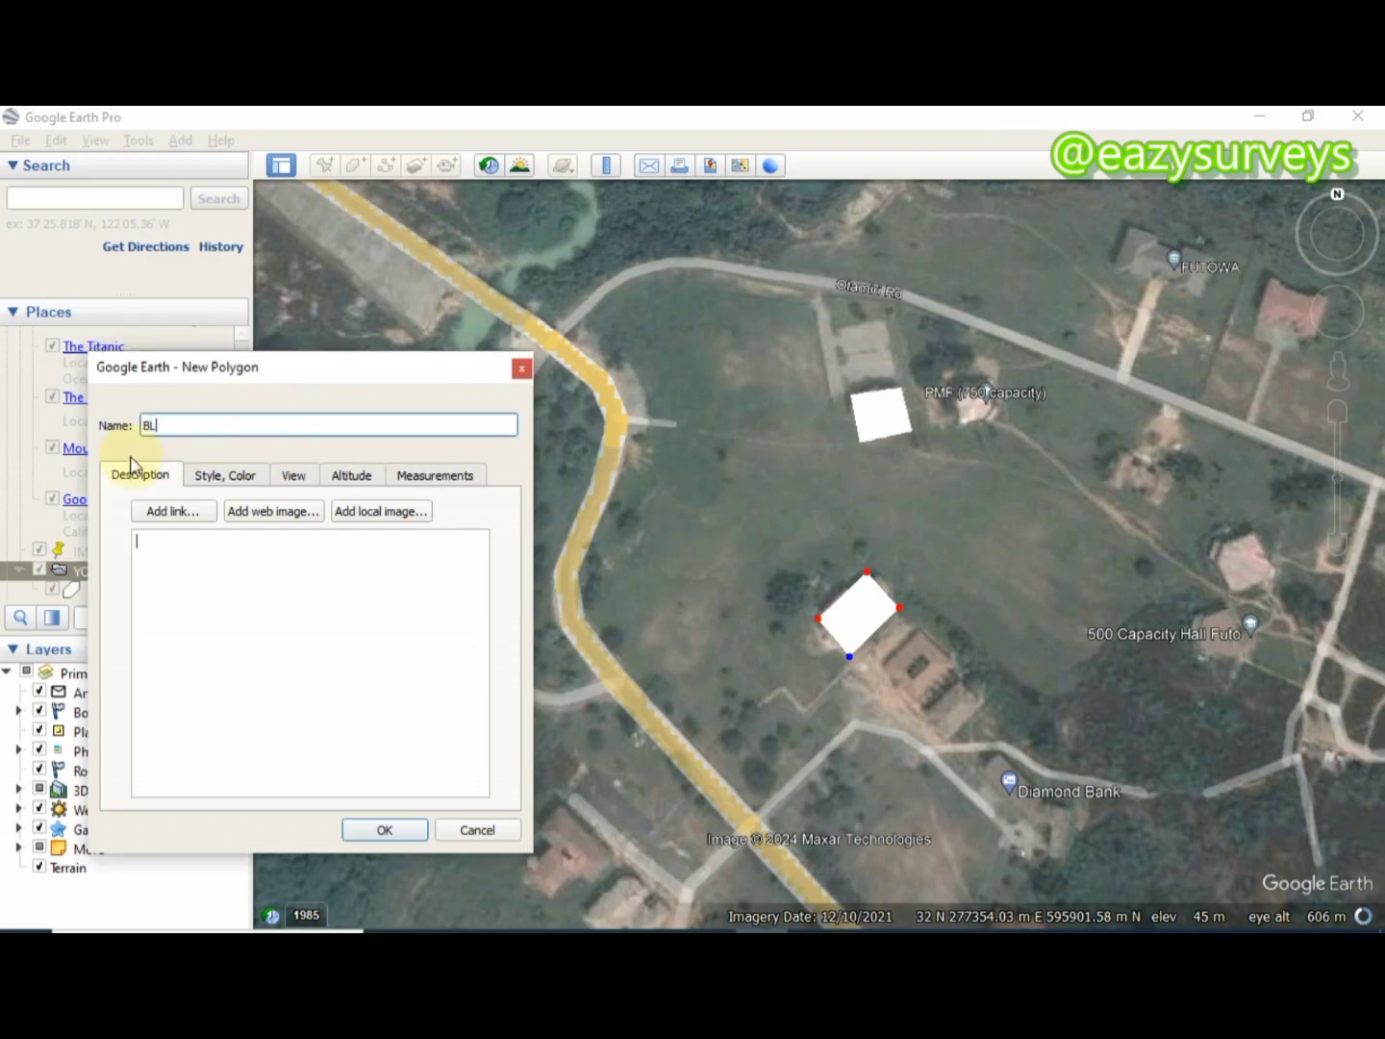
{"action": "left_click", "coordinate": [385, 828]}
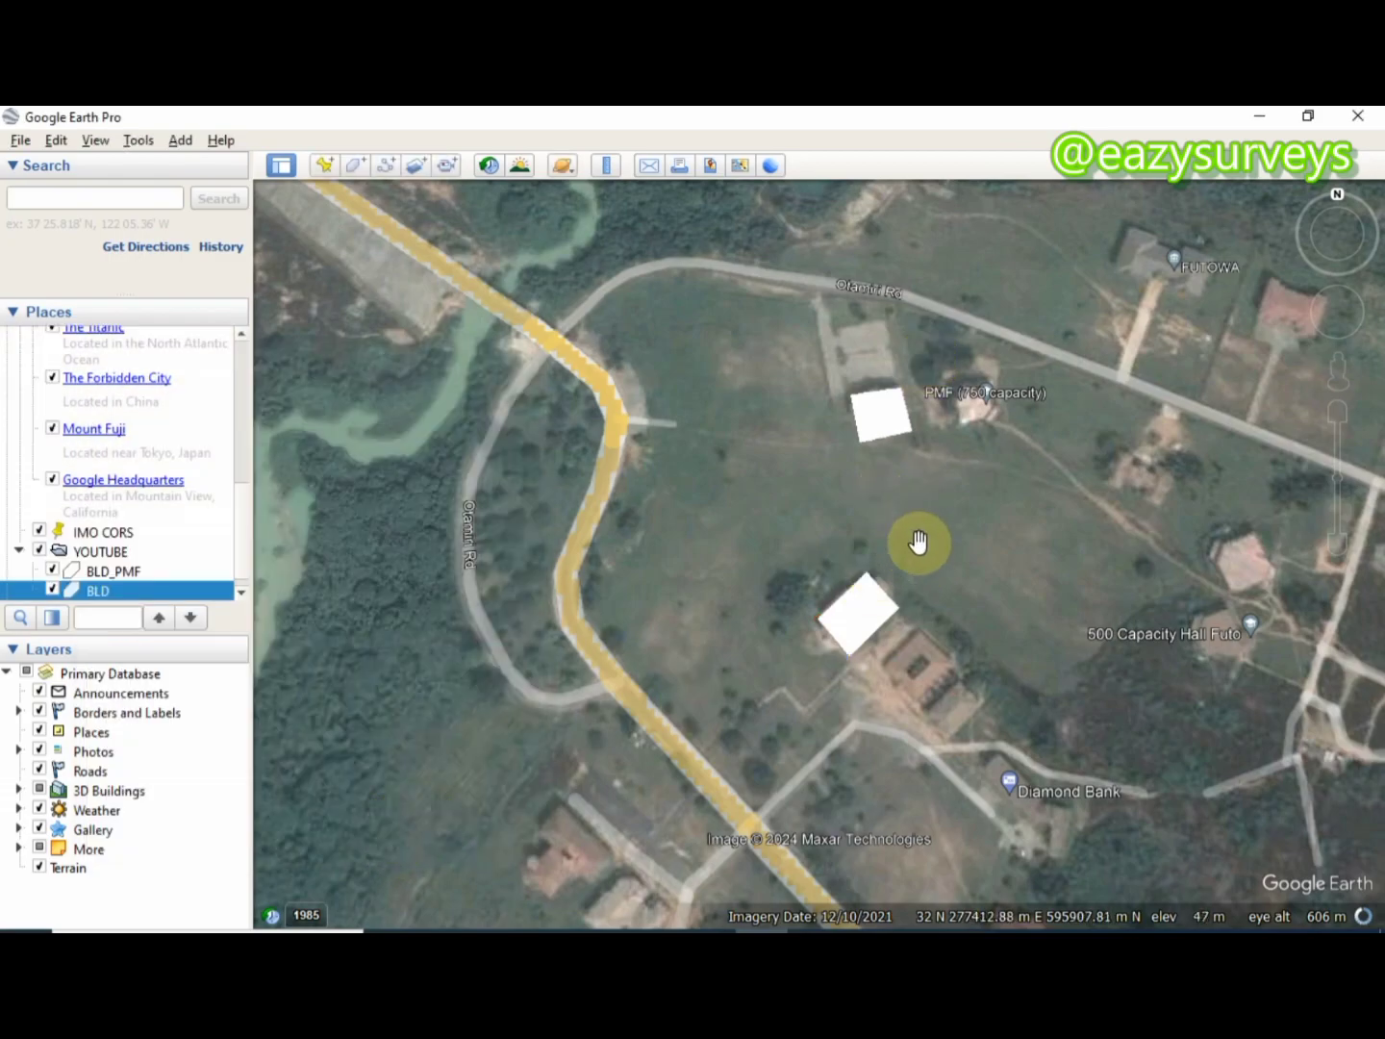
- Start a new polygon named WATER BODY in the YOUTUBE folder and move its dialog clear of the river on the map
{"action": "left_click_drag", "start_coordinate": [649, 402], "coordinate": [788, 519]}
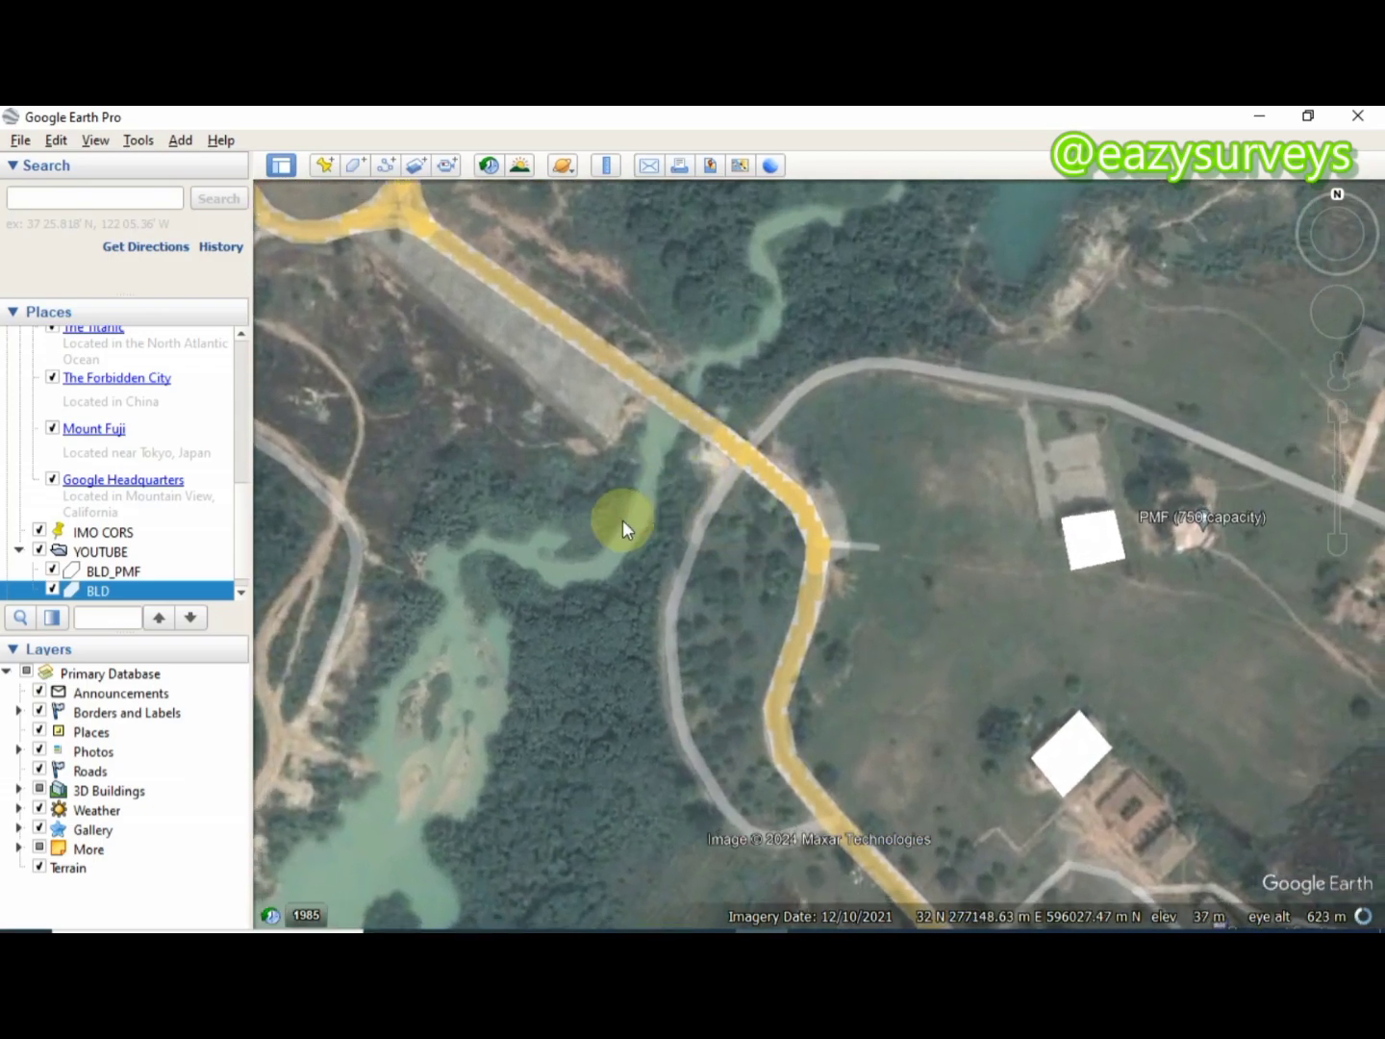
{"action": "right_click", "coordinate": [91, 555]}
{"action": "mouse_move", "coordinate": [169, 577]}
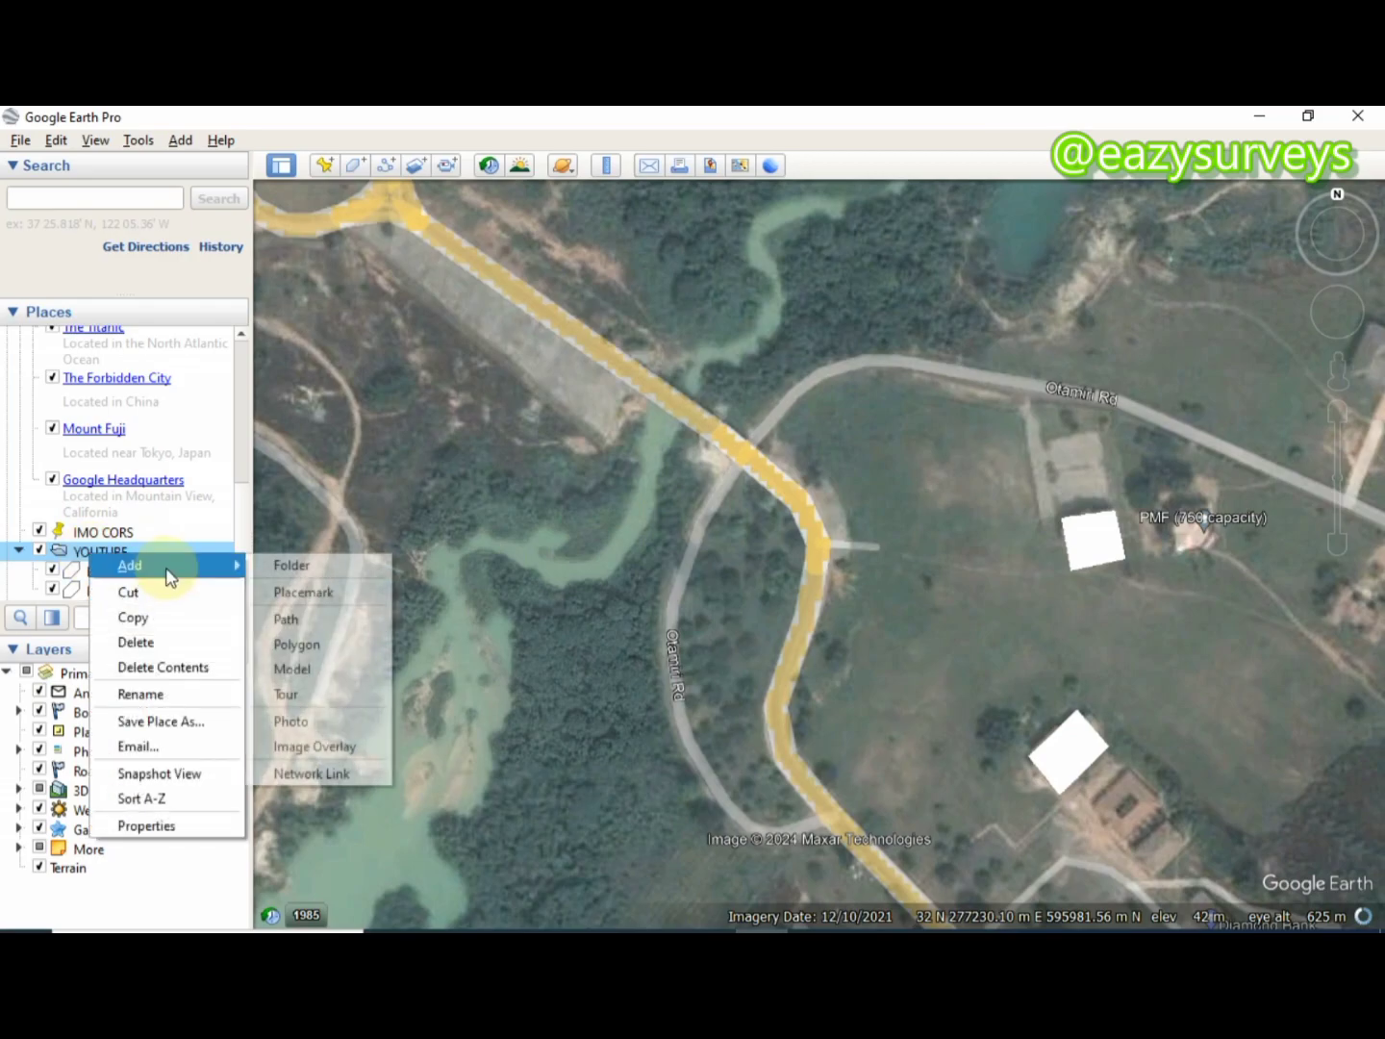
{"action": "left_click", "coordinate": [300, 645]}
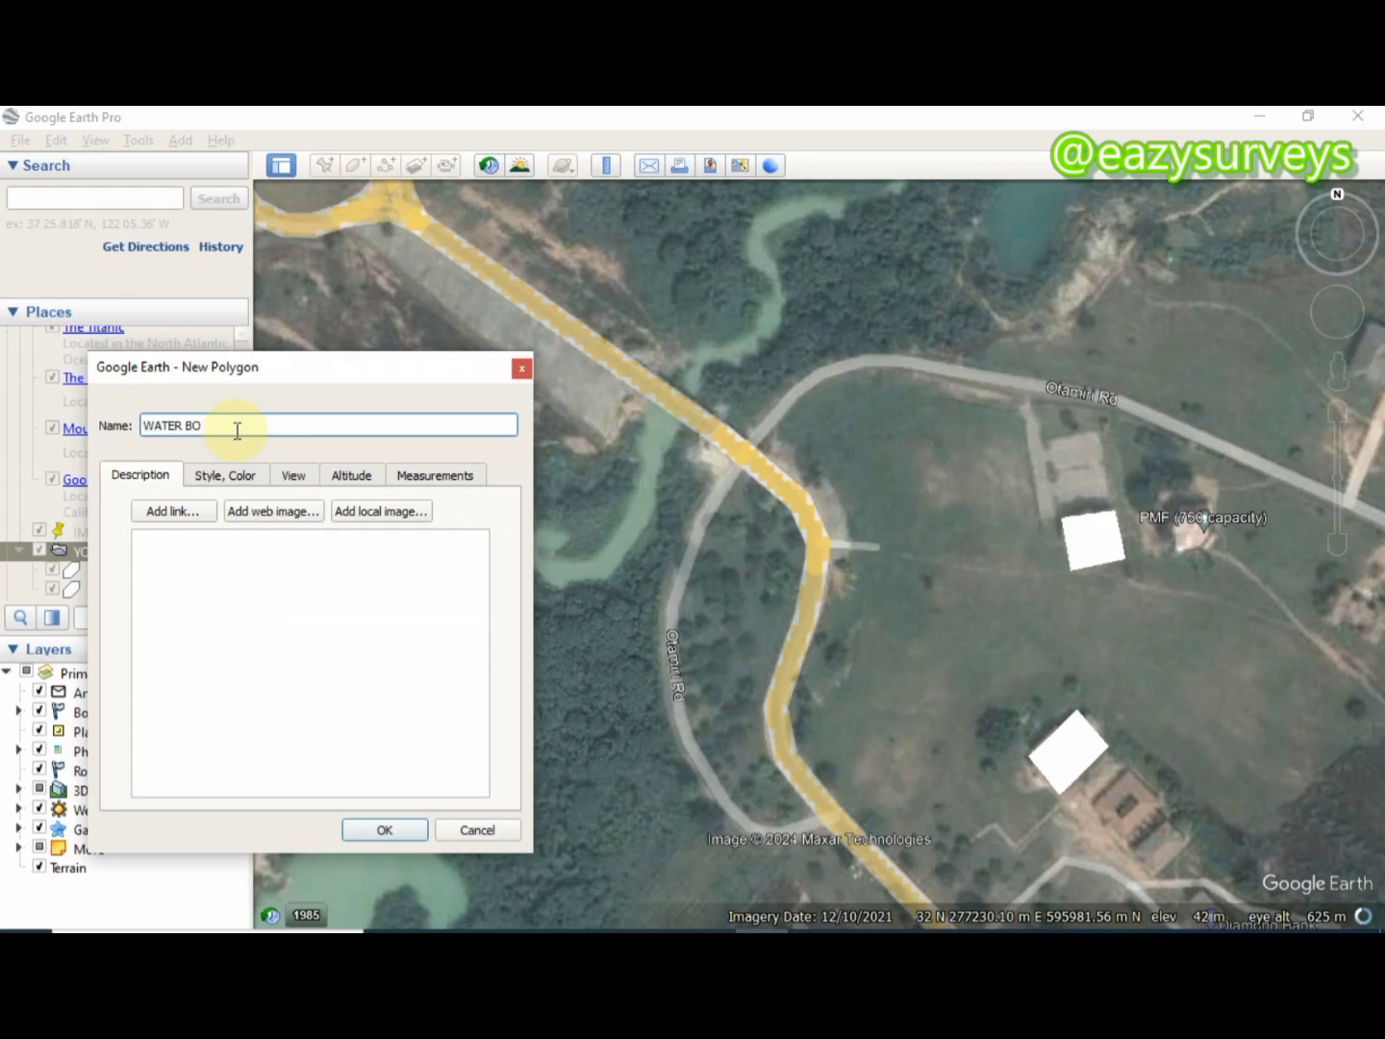
{"action": "left_click_drag", "start_coordinate": [256, 378], "coordinate": [1000, 338]}
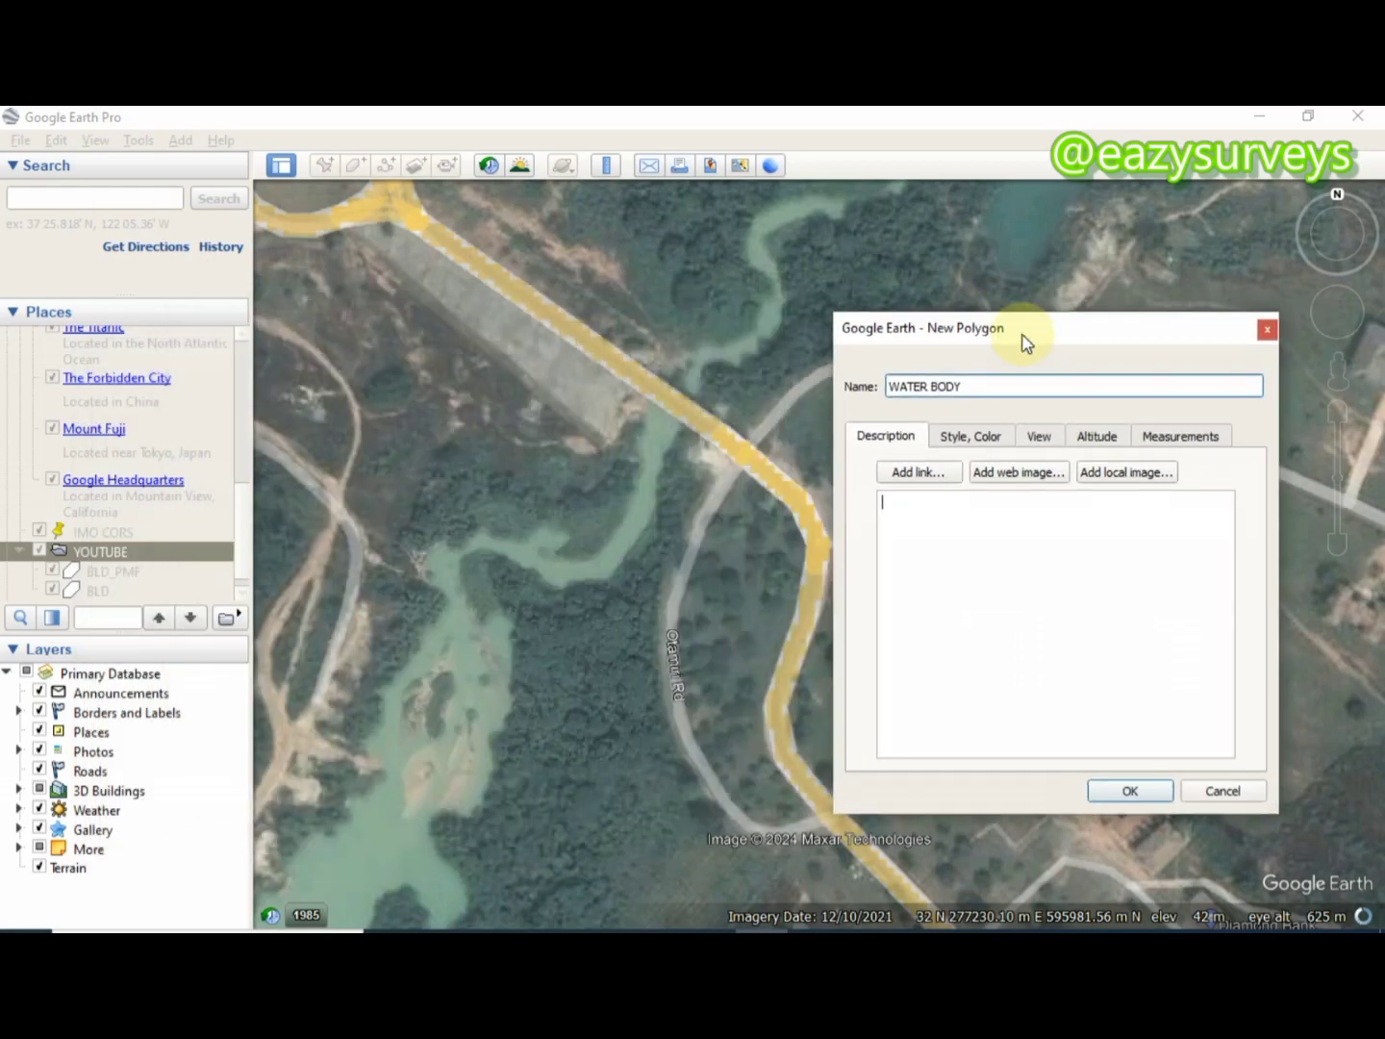
- Trace both banks of the narrow river stretch from its western bend up to the yellow road, and save the WATER BODY polygon
{"action": "left_click", "coordinate": [561, 591]}
{"action": "left_click", "coordinate": [519, 575]}
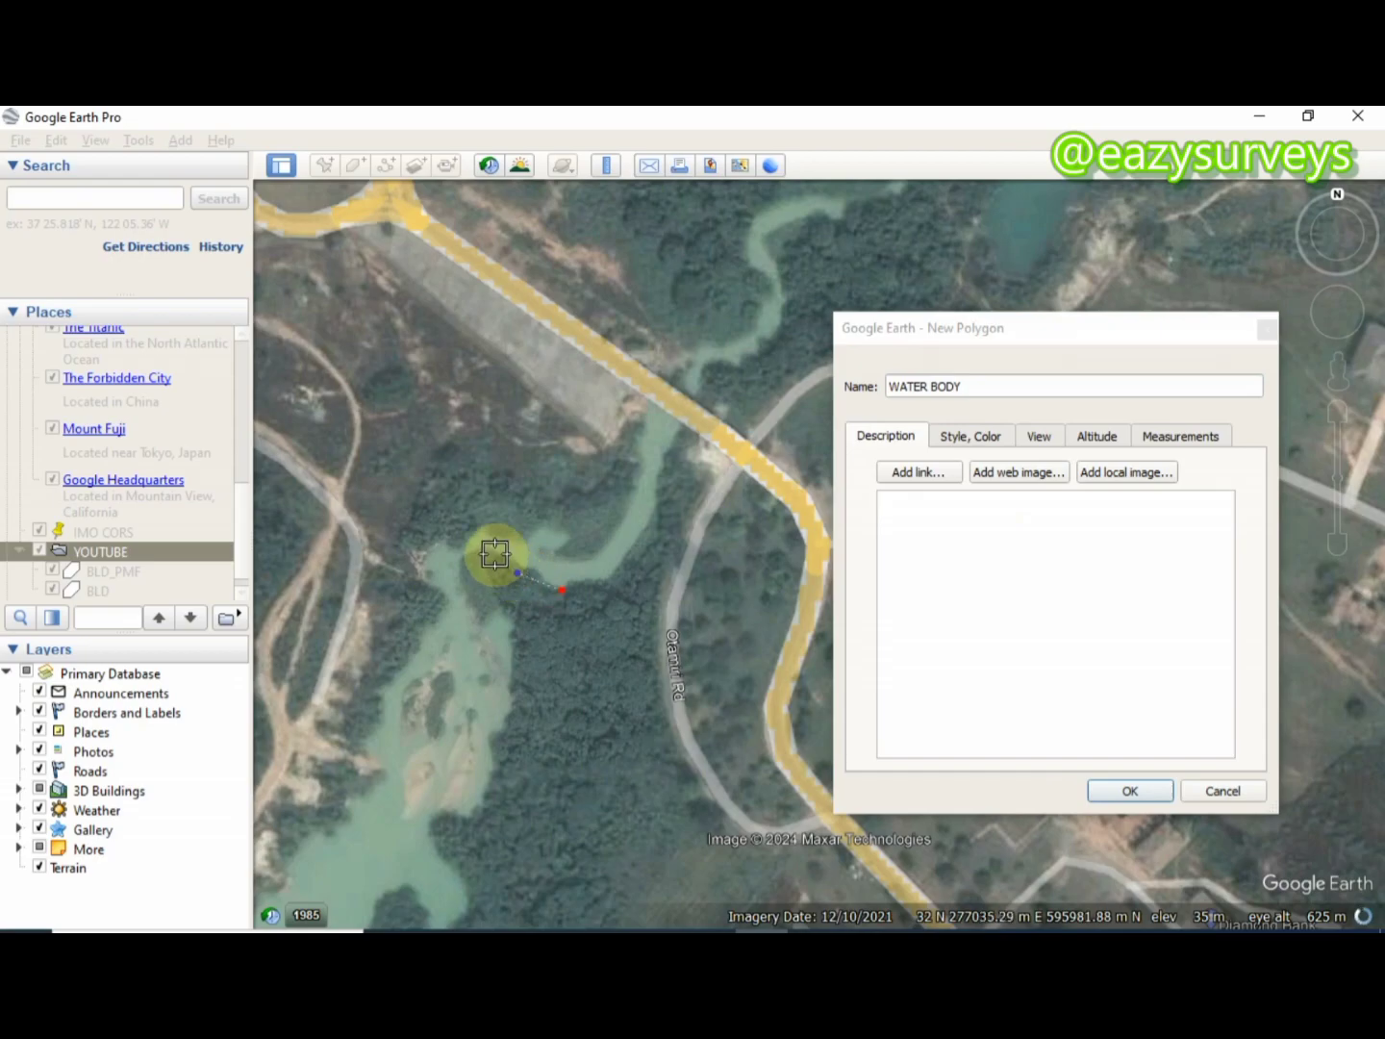
{"action": "left_click", "coordinate": [495, 545]}
{"action": "left_click", "coordinate": [525, 548]}
{"action": "left_click", "coordinate": [536, 529]}
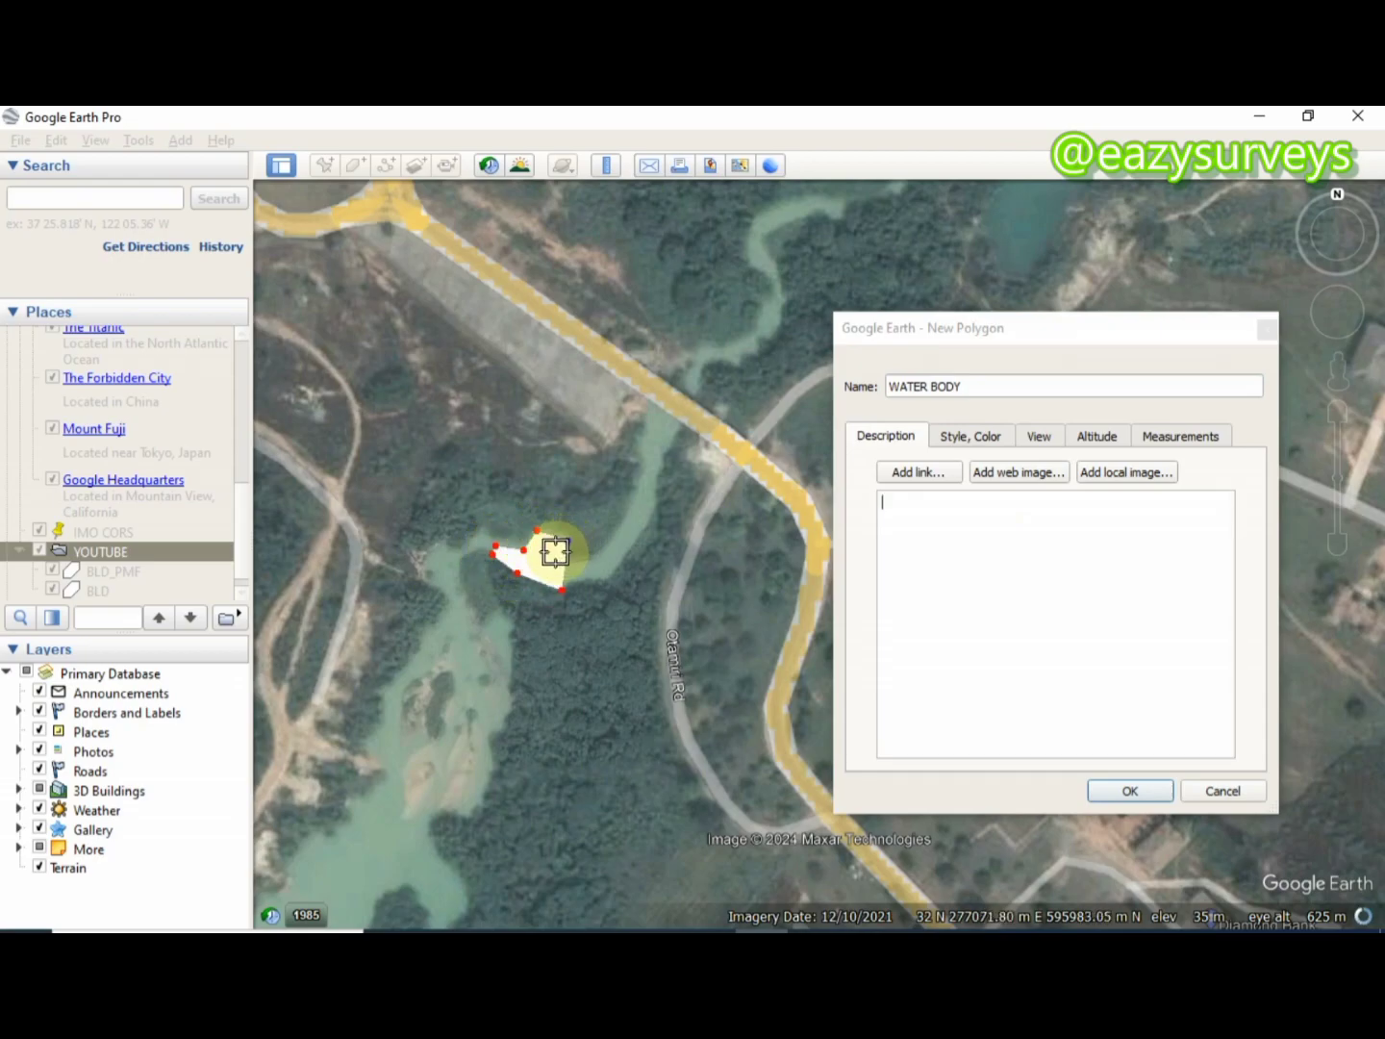
{"action": "left_click", "coordinate": [568, 570]}
{"action": "left_click", "coordinate": [601, 556]}
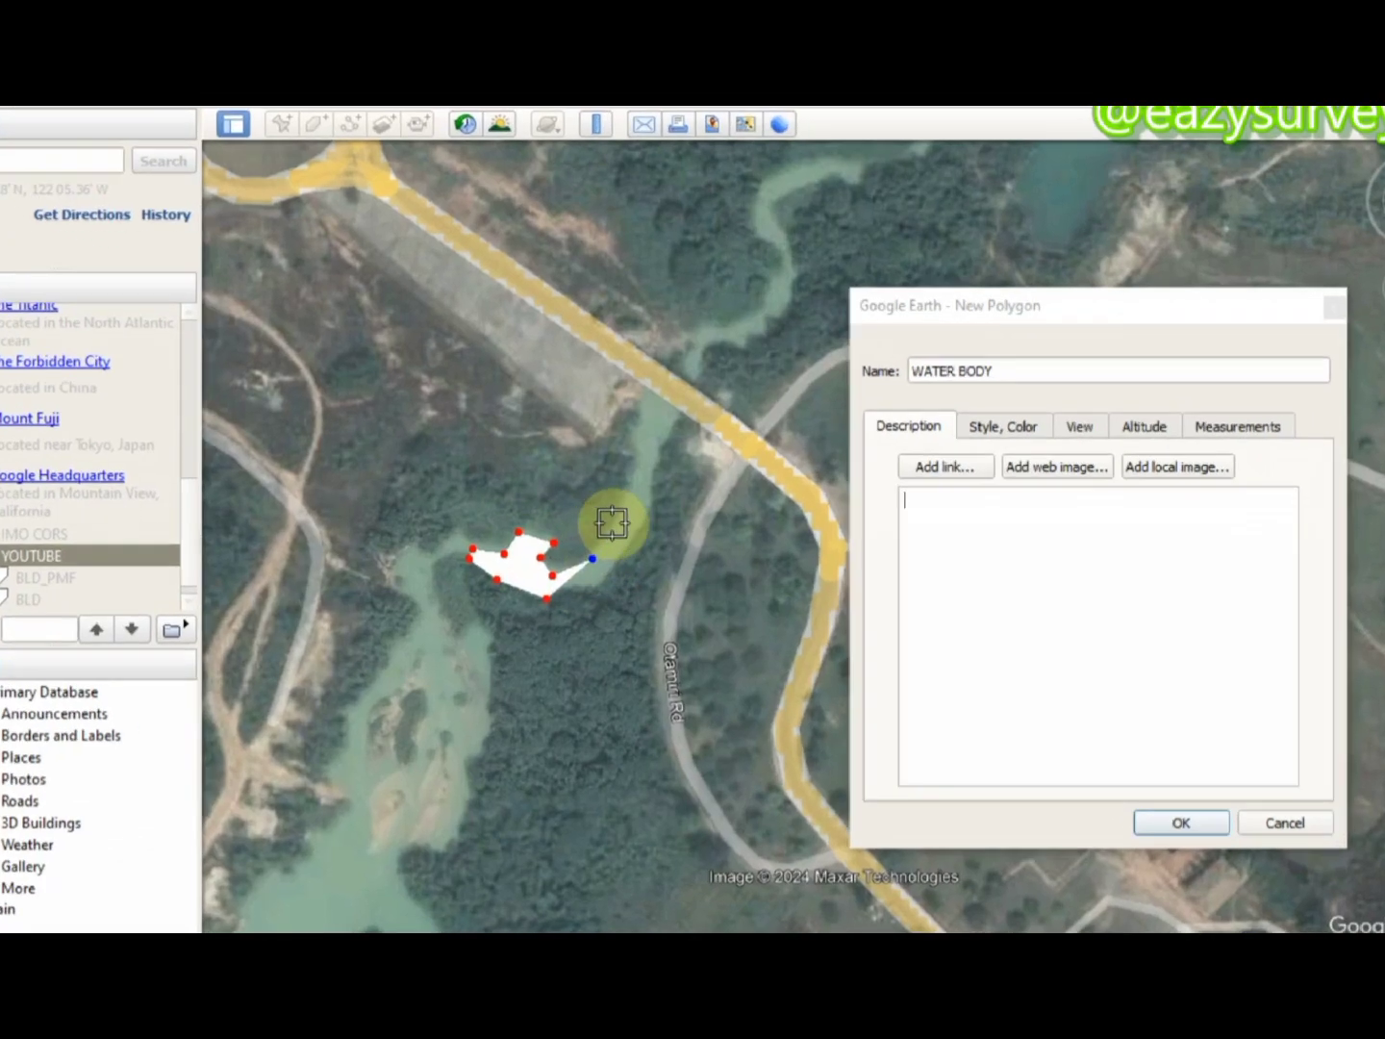
{"action": "left_click", "coordinate": [624, 523]}
{"action": "left_click", "coordinate": [635, 476]}
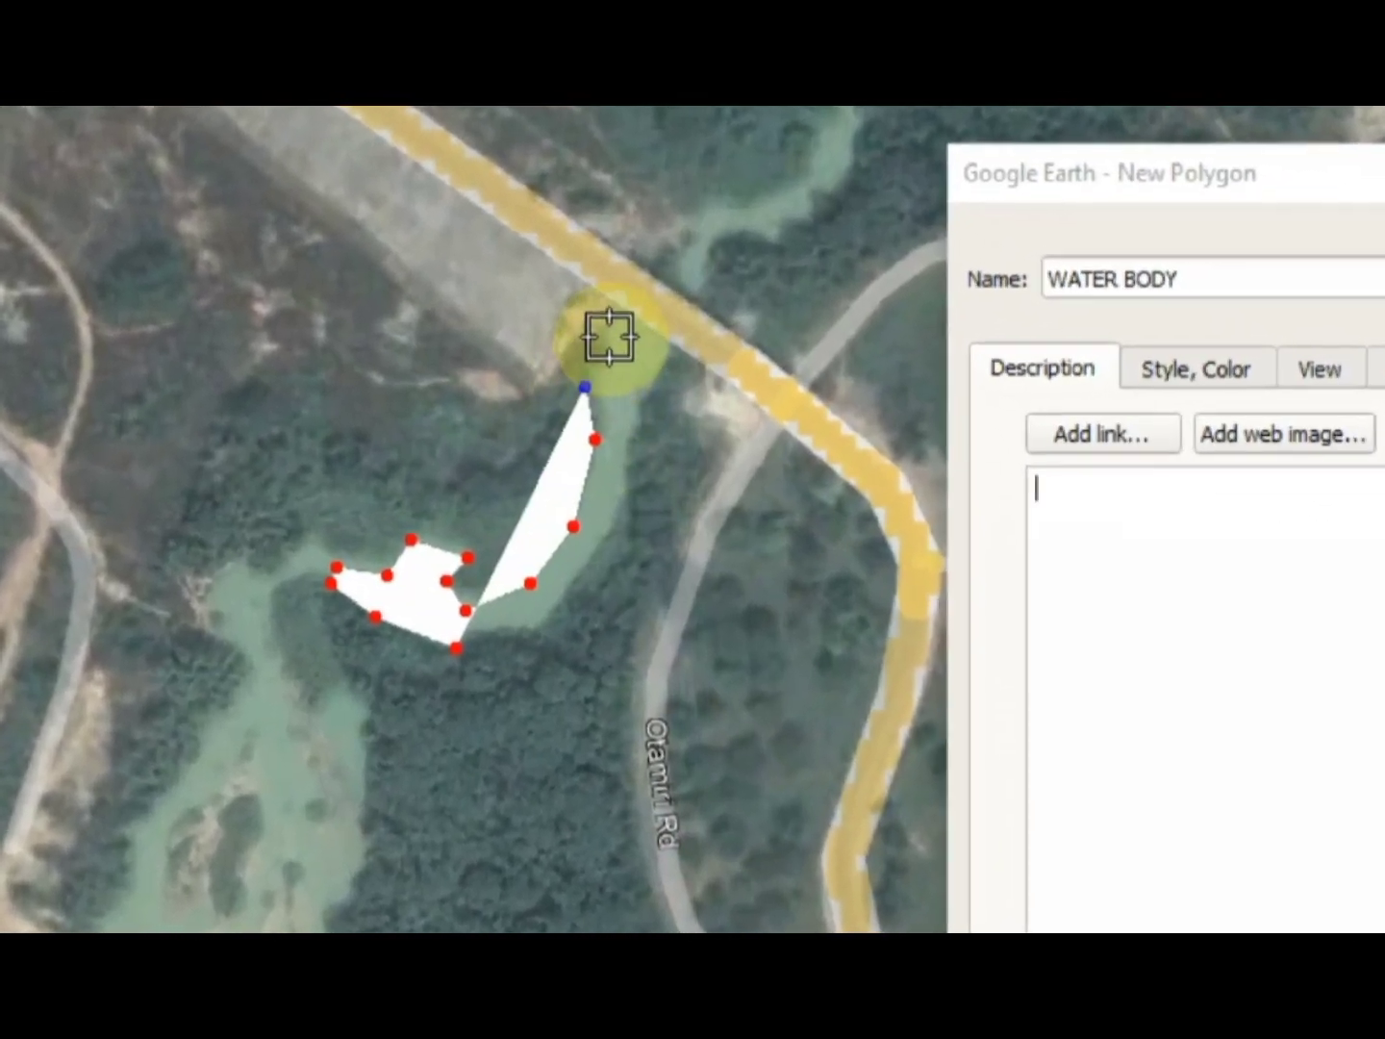
{"action": "left_click", "coordinate": [592, 396]}
{"action": "left_click", "coordinate": [620, 345]}
{"action": "left_click", "coordinate": [674, 357]}
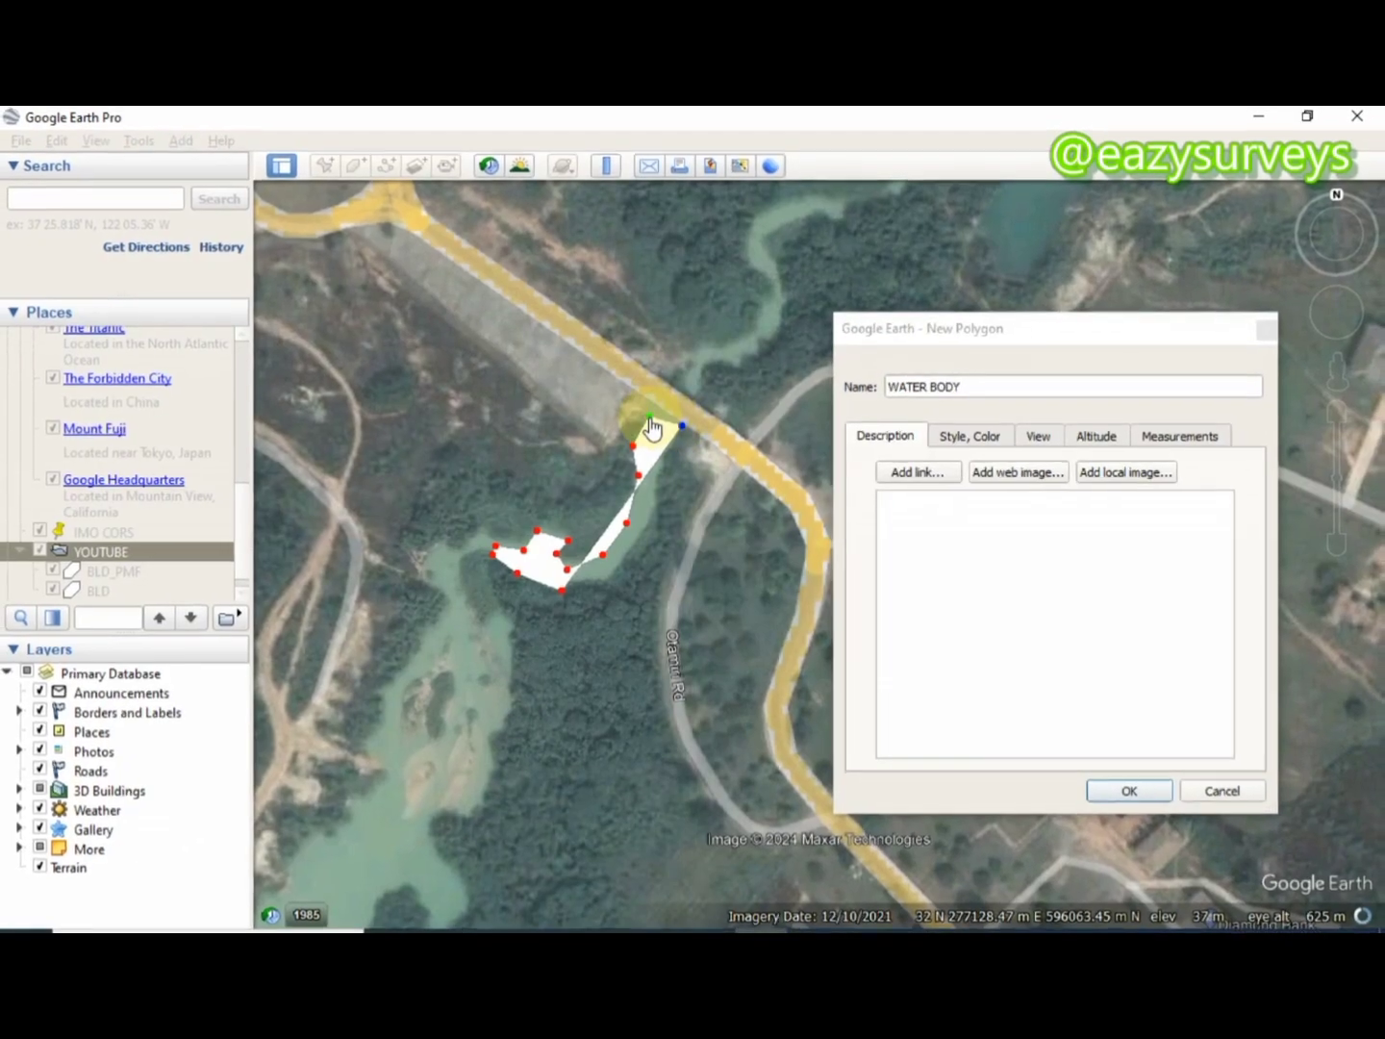
{"action": "left_click", "coordinate": [672, 427]}
{"action": "left_click", "coordinate": [666, 471]}
{"action": "left_click", "coordinate": [654, 524]}
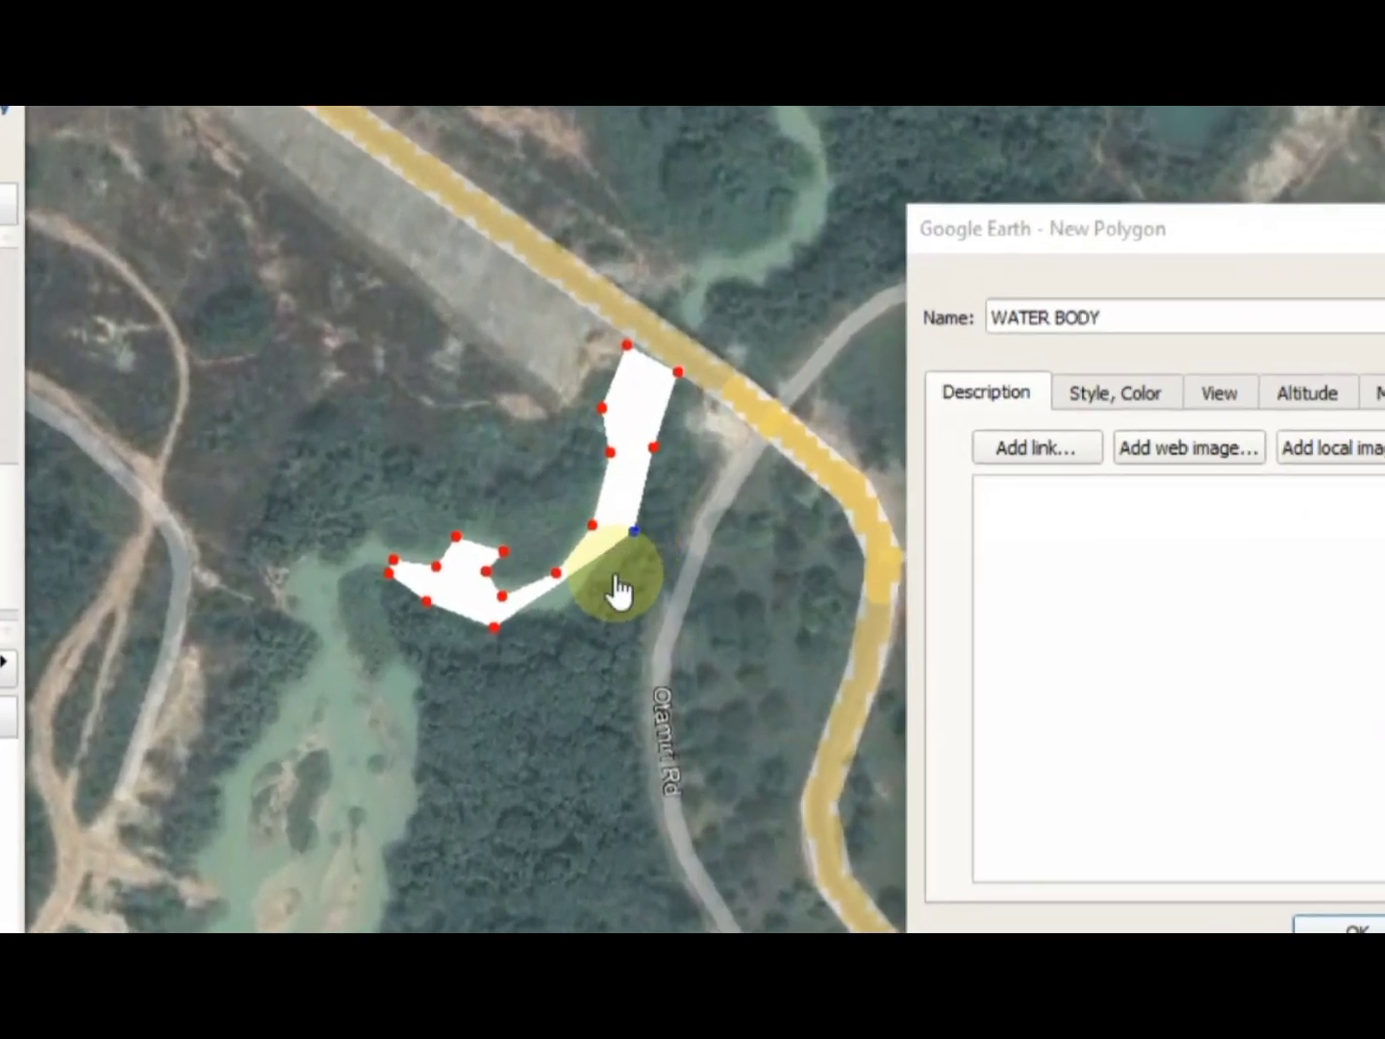
{"action": "left_click", "coordinate": [614, 575]}
{"action": "left_click", "coordinate": [571, 603]}
{"action": "left_click", "coordinate": [557, 617]}
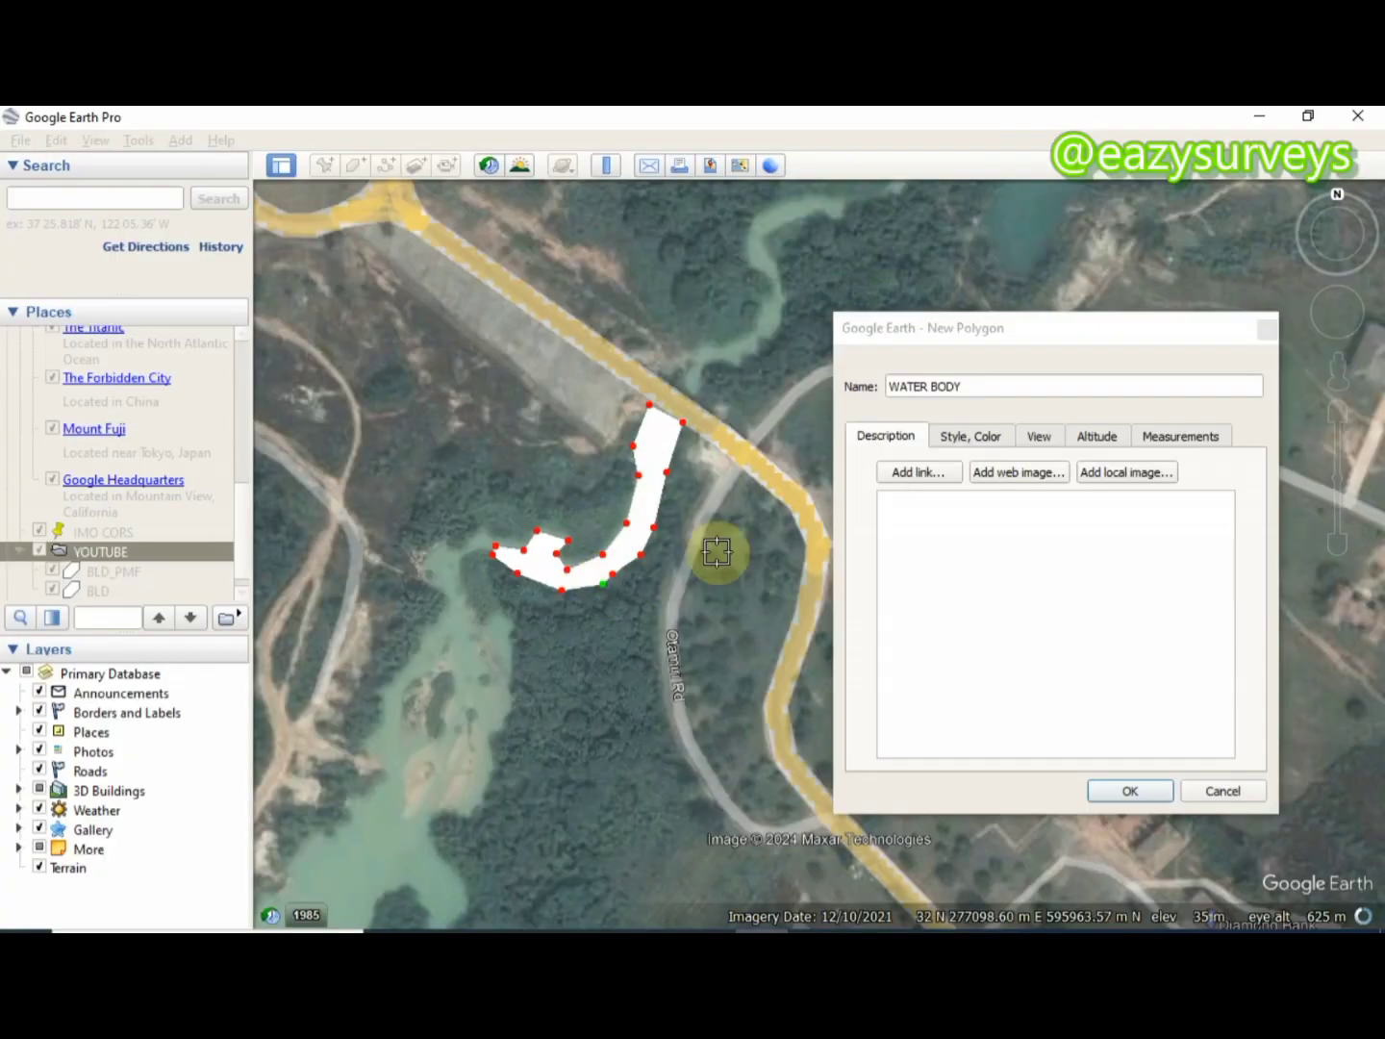
{"action": "left_click", "coordinate": [1152, 748]}
{"action": "left_click", "coordinate": [1134, 791]}
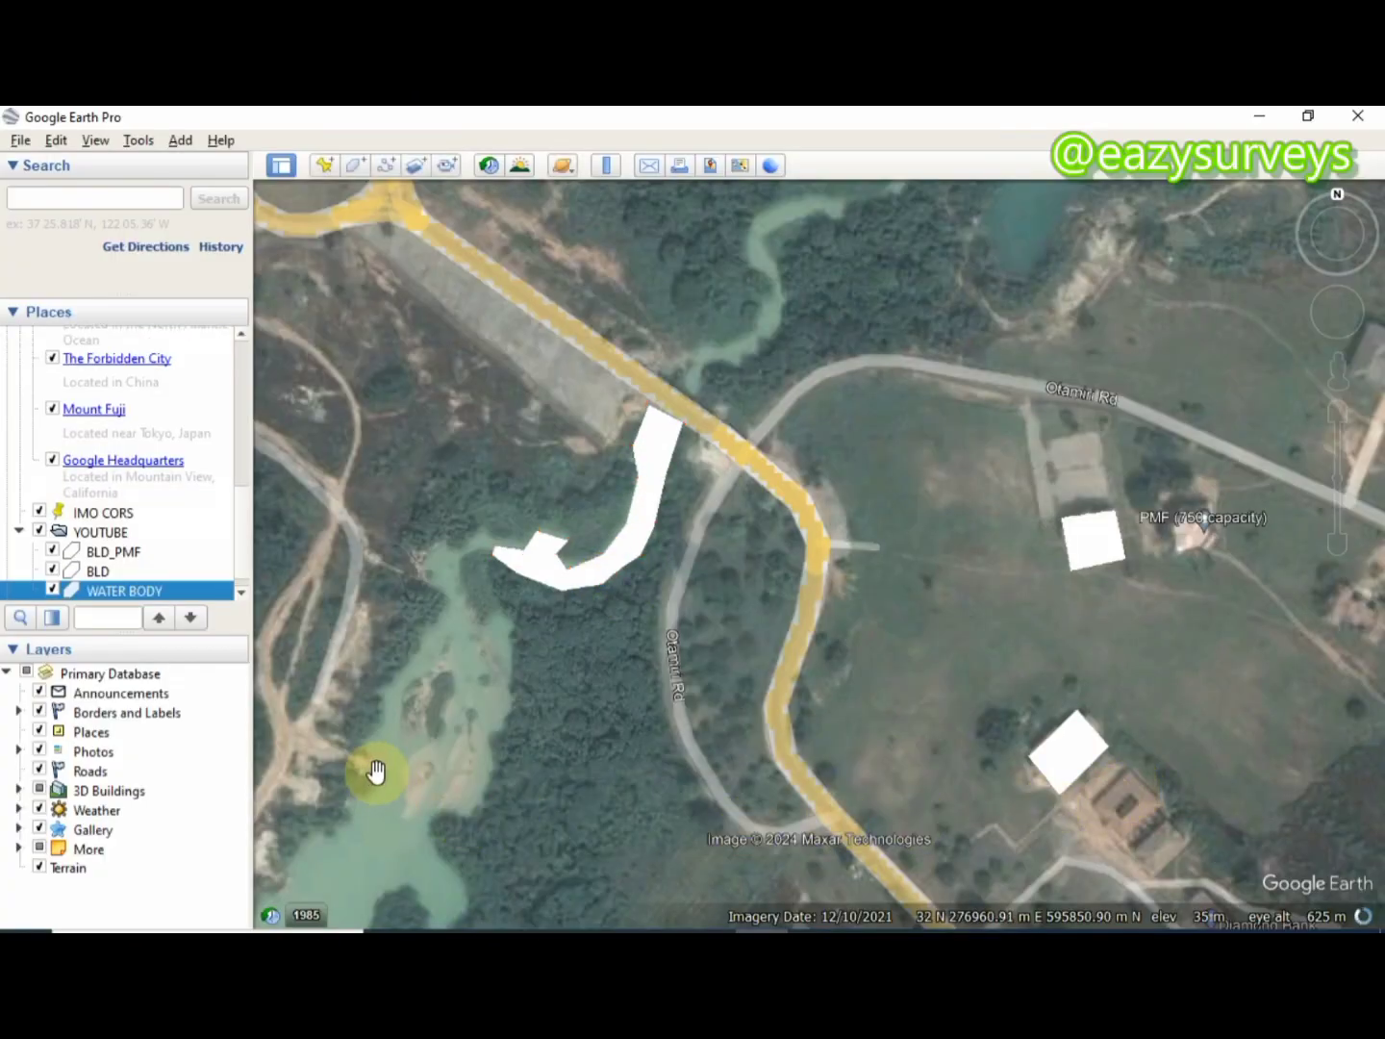
- Start another polygon named WATER in the YOUTUBE folder
{"action": "right_click", "coordinate": [132, 597]}
{"action": "mouse_move", "coordinate": [164, 601]}
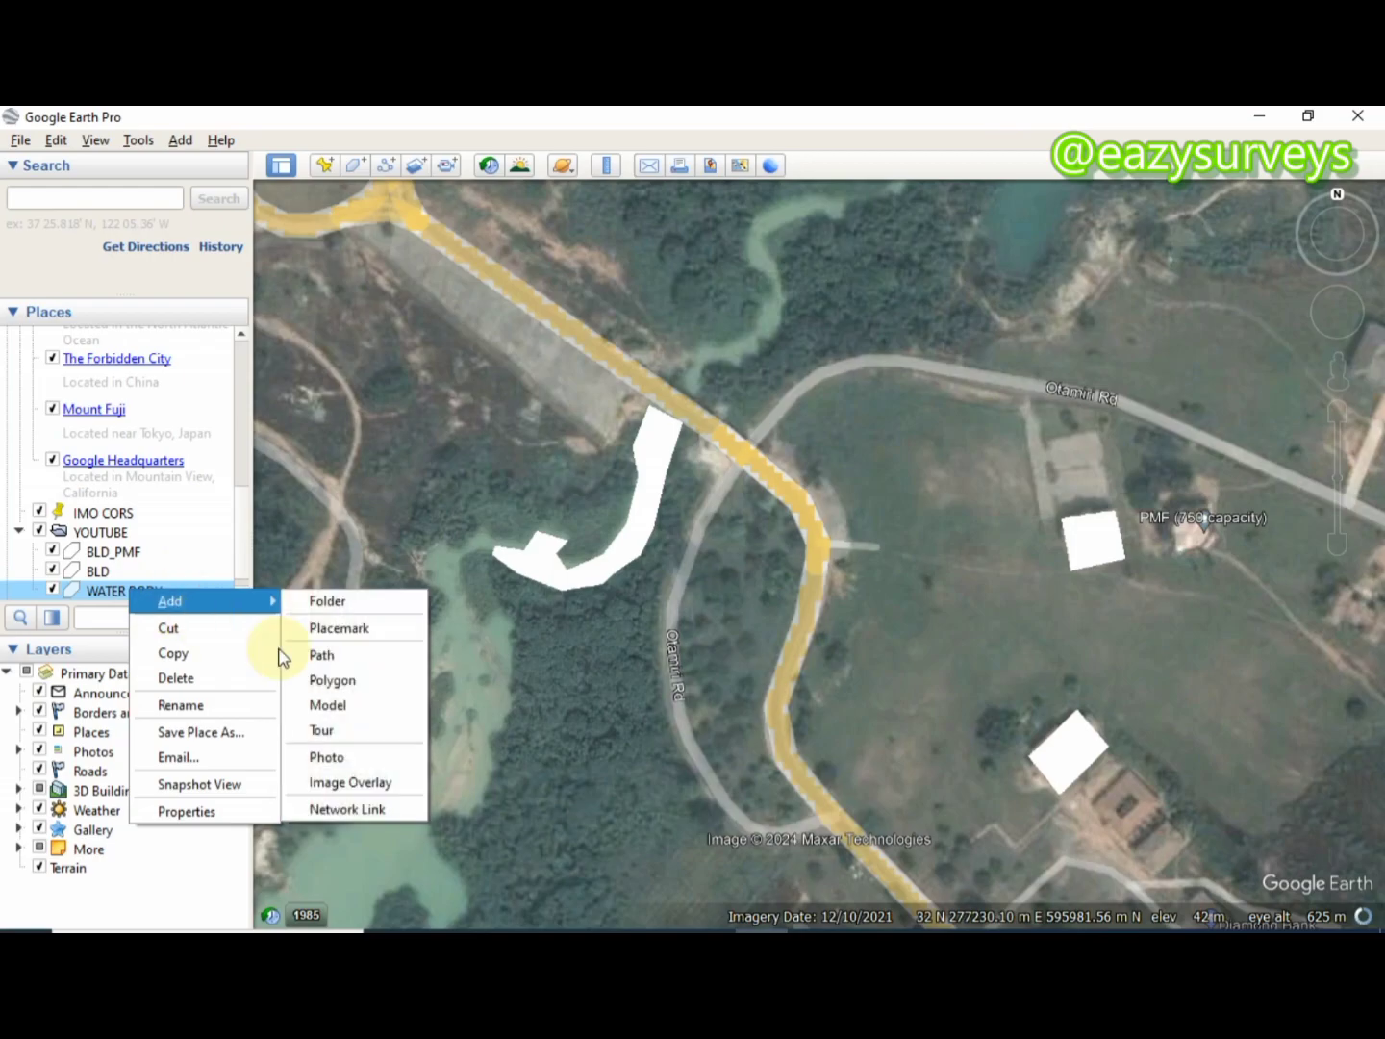
{"action": "left_click", "coordinate": [392, 680]}
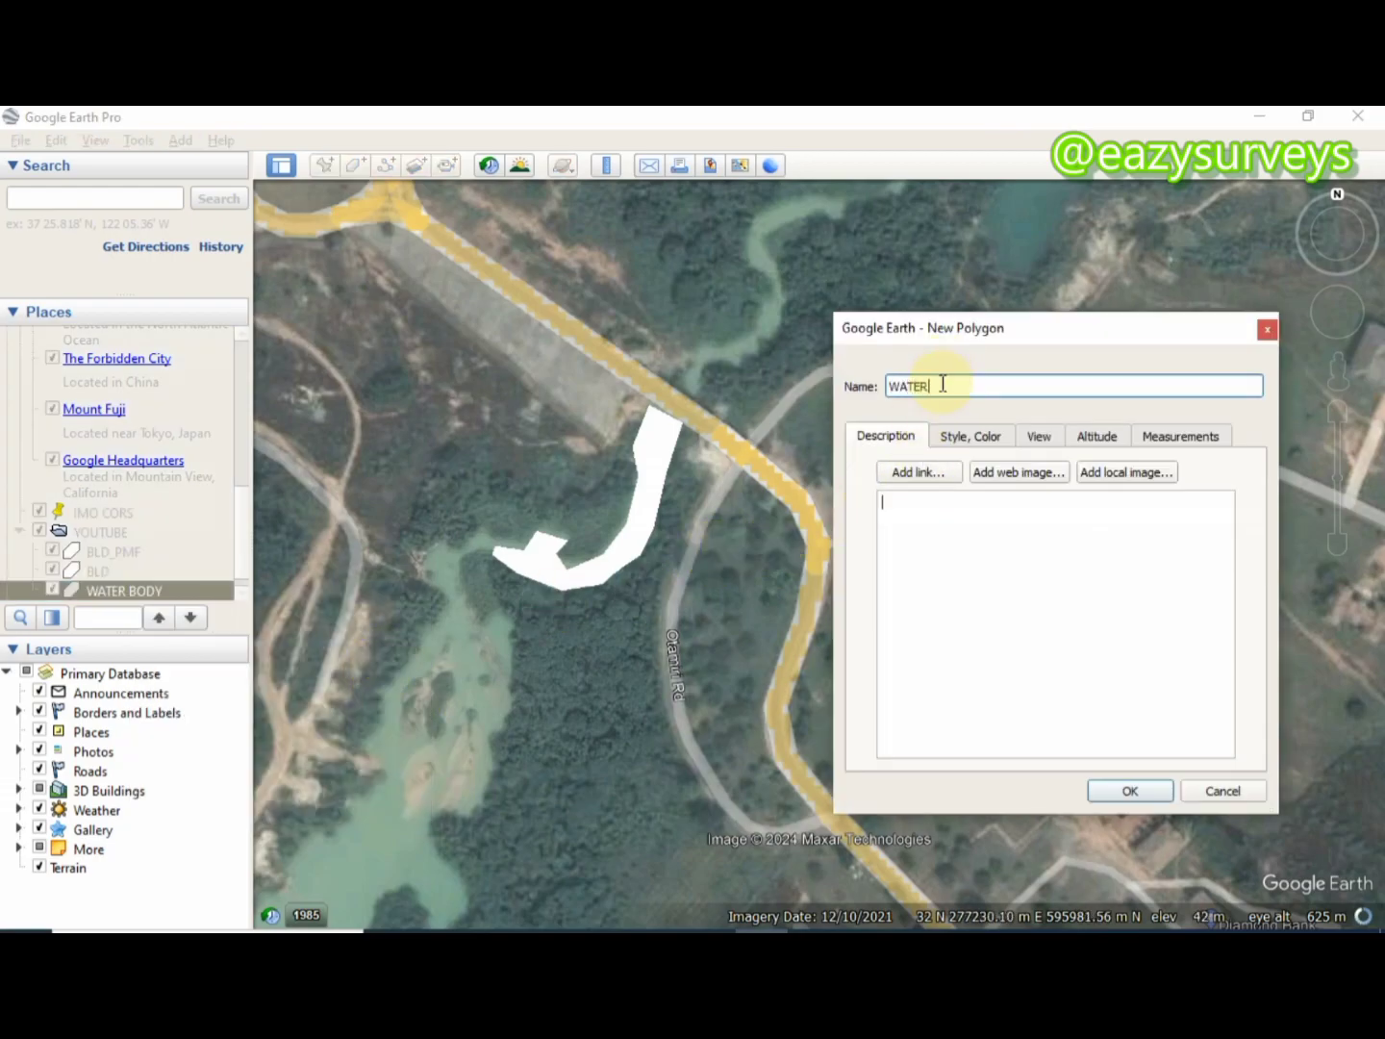
- Outline the wide part of the river southwest of the WATER BODY polygon, following both banks up to the narrow bend, and save the WATER polygon
{"action": "left_click", "coordinate": [505, 607]}
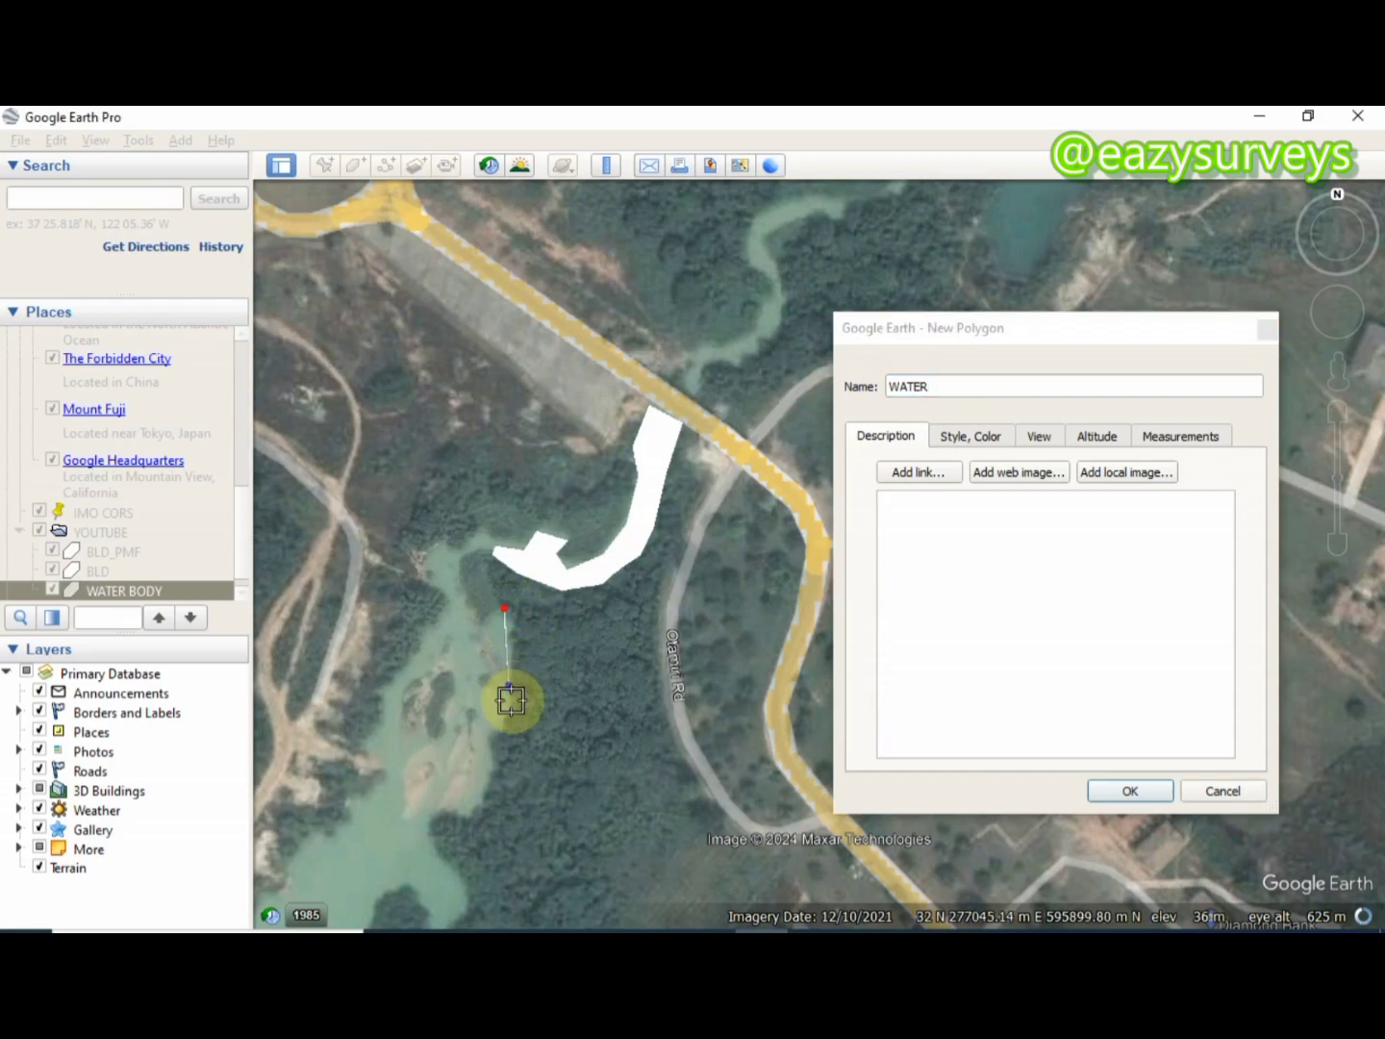
{"action": "left_click", "coordinate": [517, 703]}
{"action": "left_click", "coordinate": [508, 728]}
{"action": "left_click", "coordinate": [488, 728]}
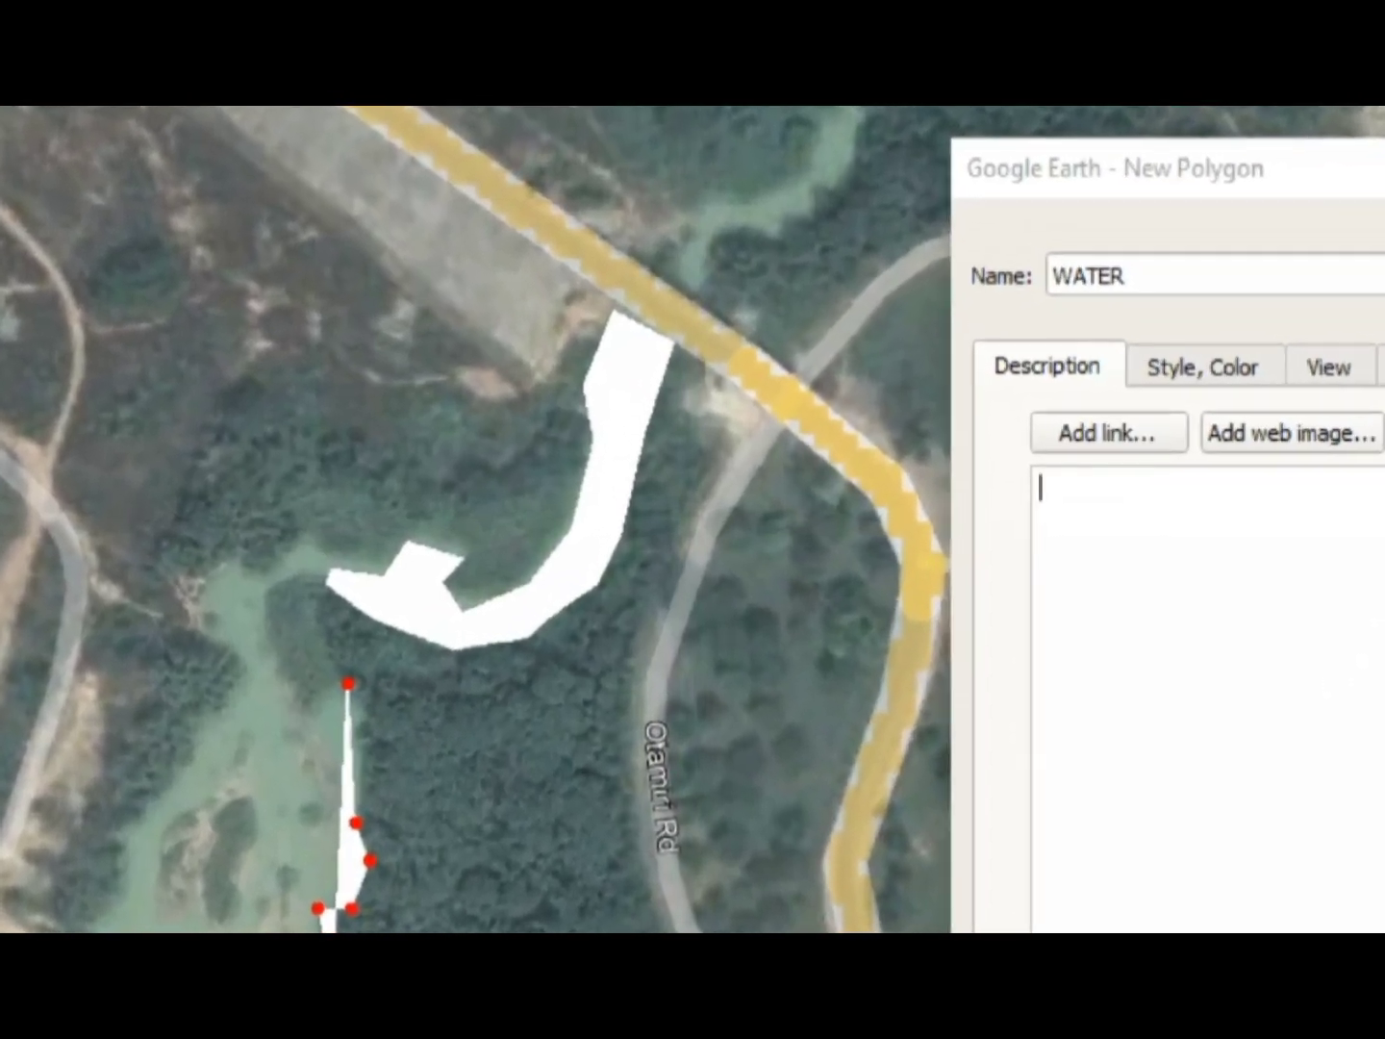
{"action": "left_click", "coordinate": [431, 833]}
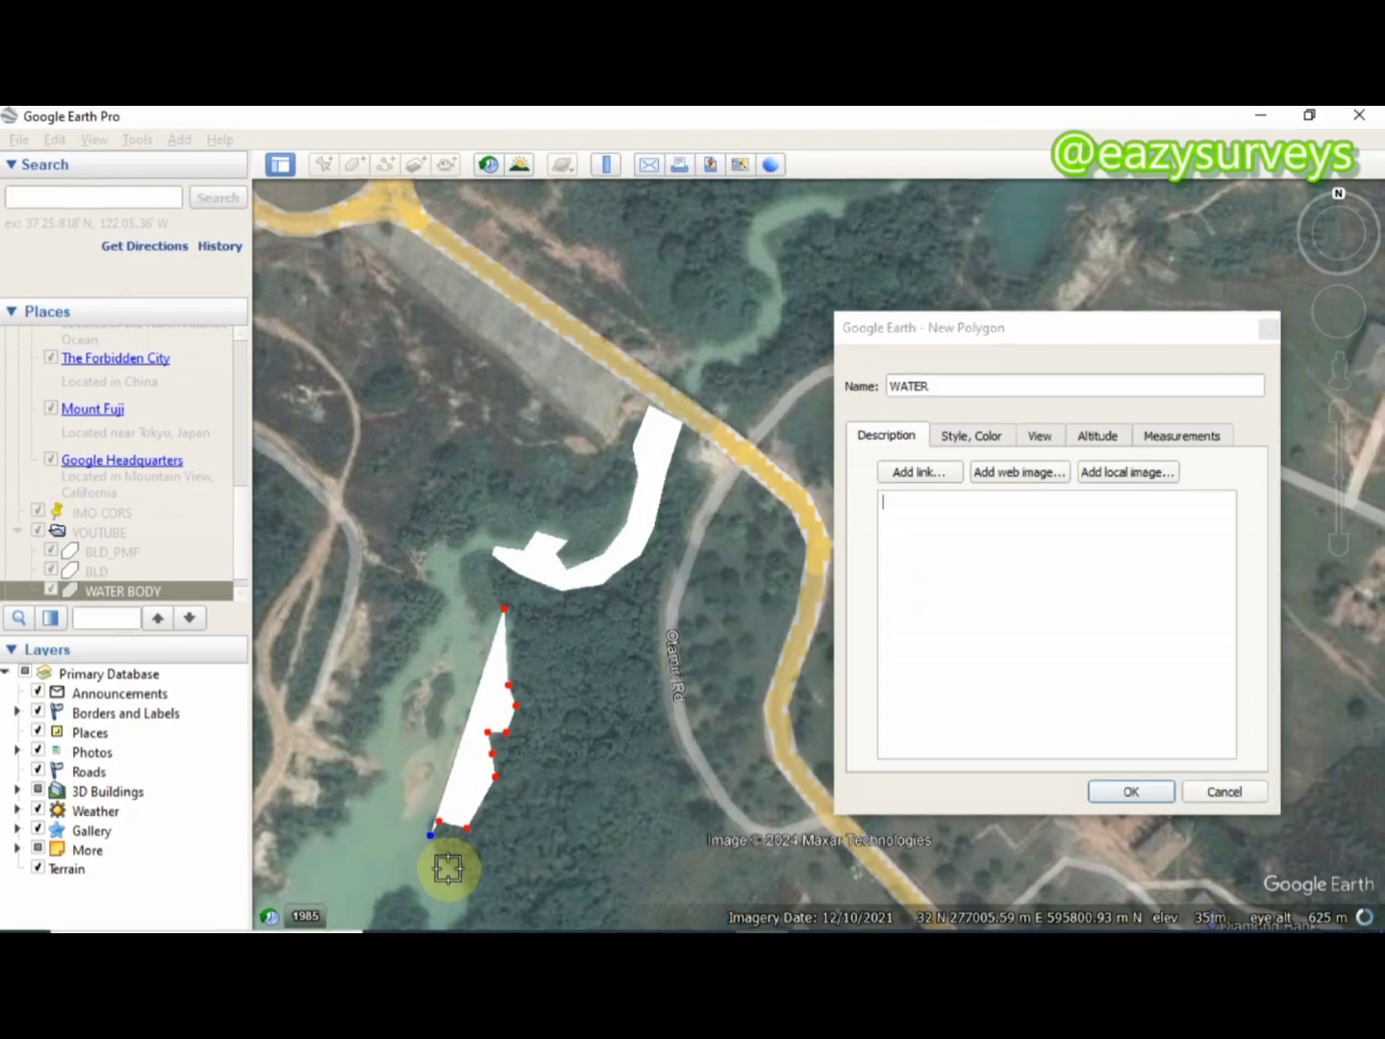
{"action": "left_click", "coordinate": [456, 869]}
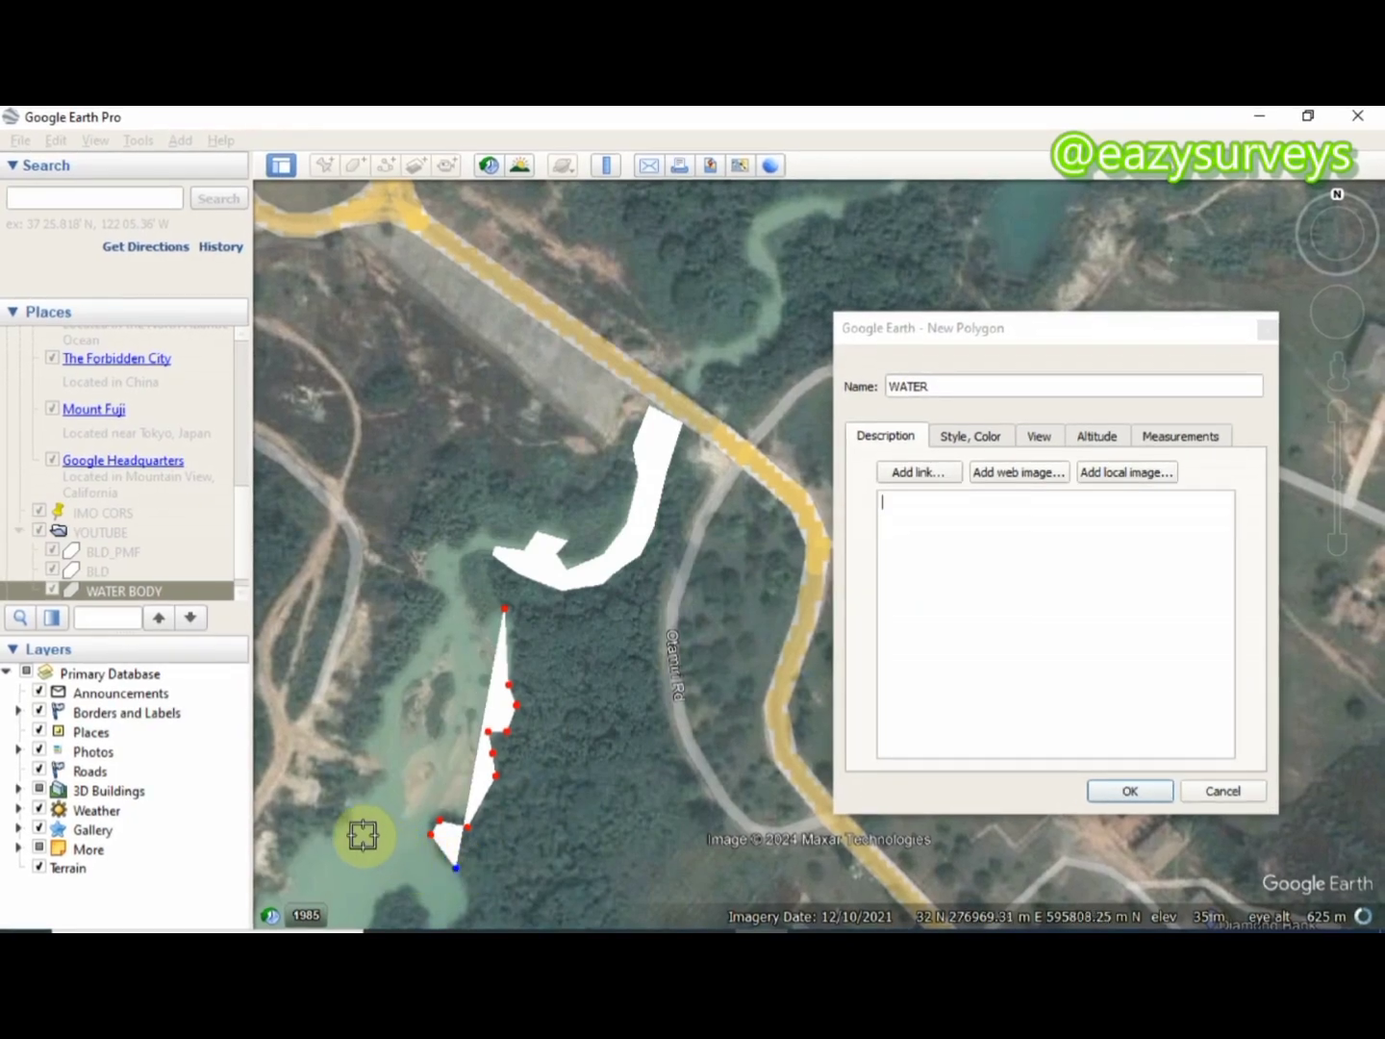
{"action": "left_click", "coordinate": [345, 835]}
{"action": "left_click", "coordinate": [386, 774]}
{"action": "left_click", "coordinate": [373, 751]}
{"action": "left_click", "coordinate": [390, 724]}
{"action": "left_click", "coordinate": [373, 691]}
{"action": "left_click", "coordinate": [412, 657]}
{"action": "left_click", "coordinate": [437, 616]}
{"action": "left_click", "coordinate": [442, 589]}
{"action": "left_click", "coordinate": [418, 582]}
{"action": "left_click", "coordinate": [423, 552]}
{"action": "left_click", "coordinate": [450, 544]}
{"action": "left_click", "coordinate": [490, 540]}
{"action": "left_click", "coordinate": [463, 549]}
{"action": "left_click", "coordinate": [452, 564]}
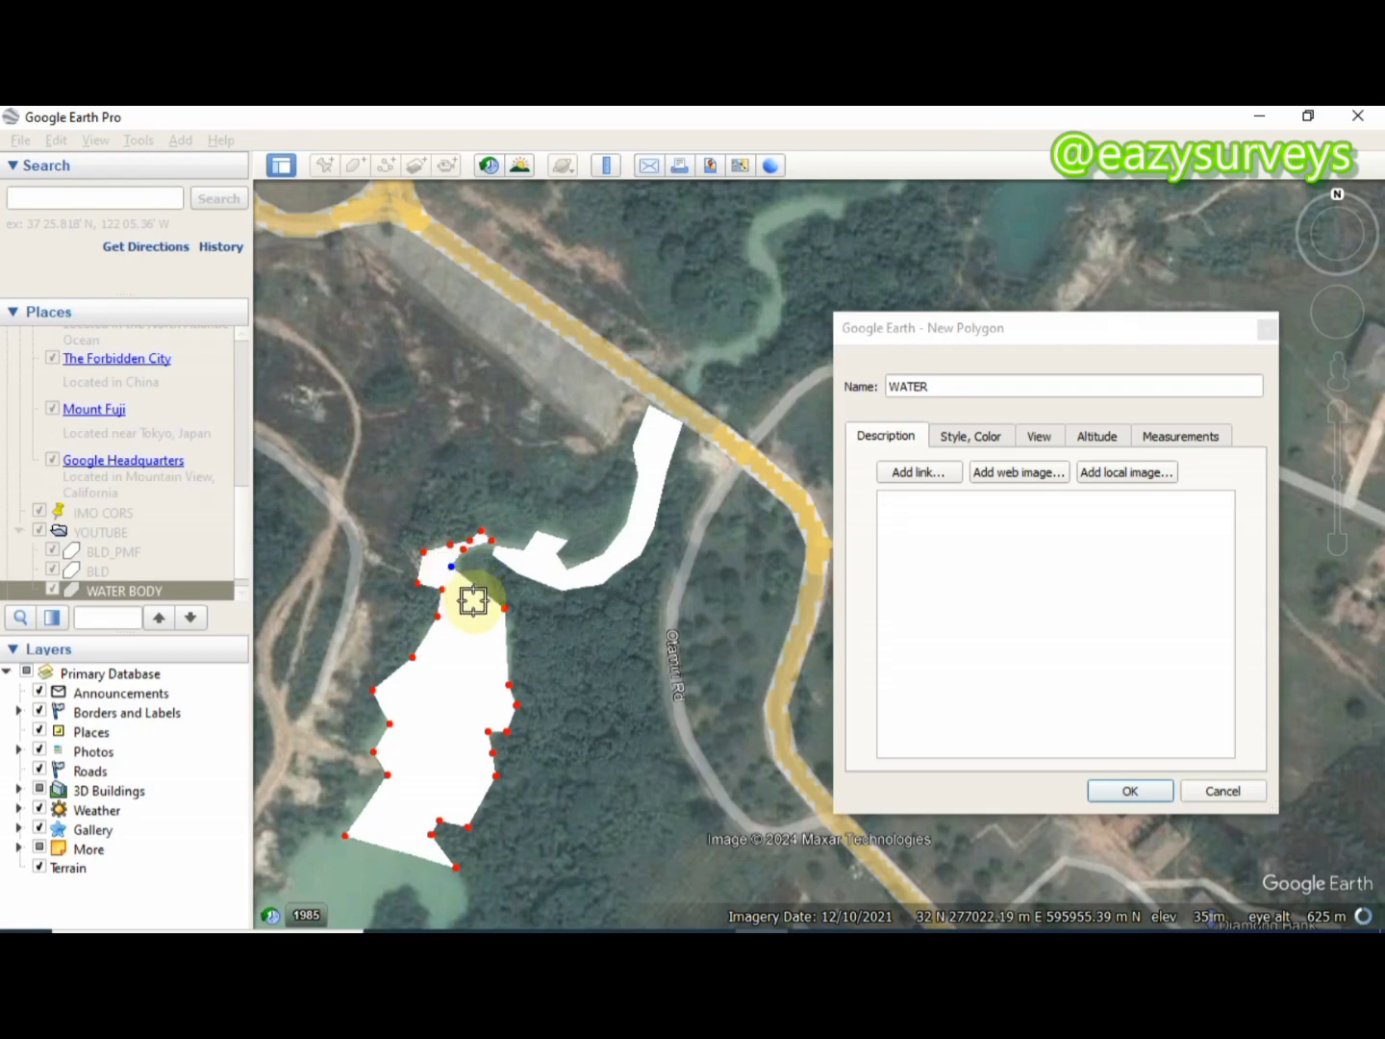
{"action": "mouse_move", "coordinate": [501, 625]}
{"action": "left_mouse_down"}
{"action": "mouse_move", "coordinate": [485, 664]}
{"action": "mouse_move", "coordinate": [417, 657]}
{"action": "mouse_move", "coordinate": [488, 628]}
{"action": "left_mouse_up"}
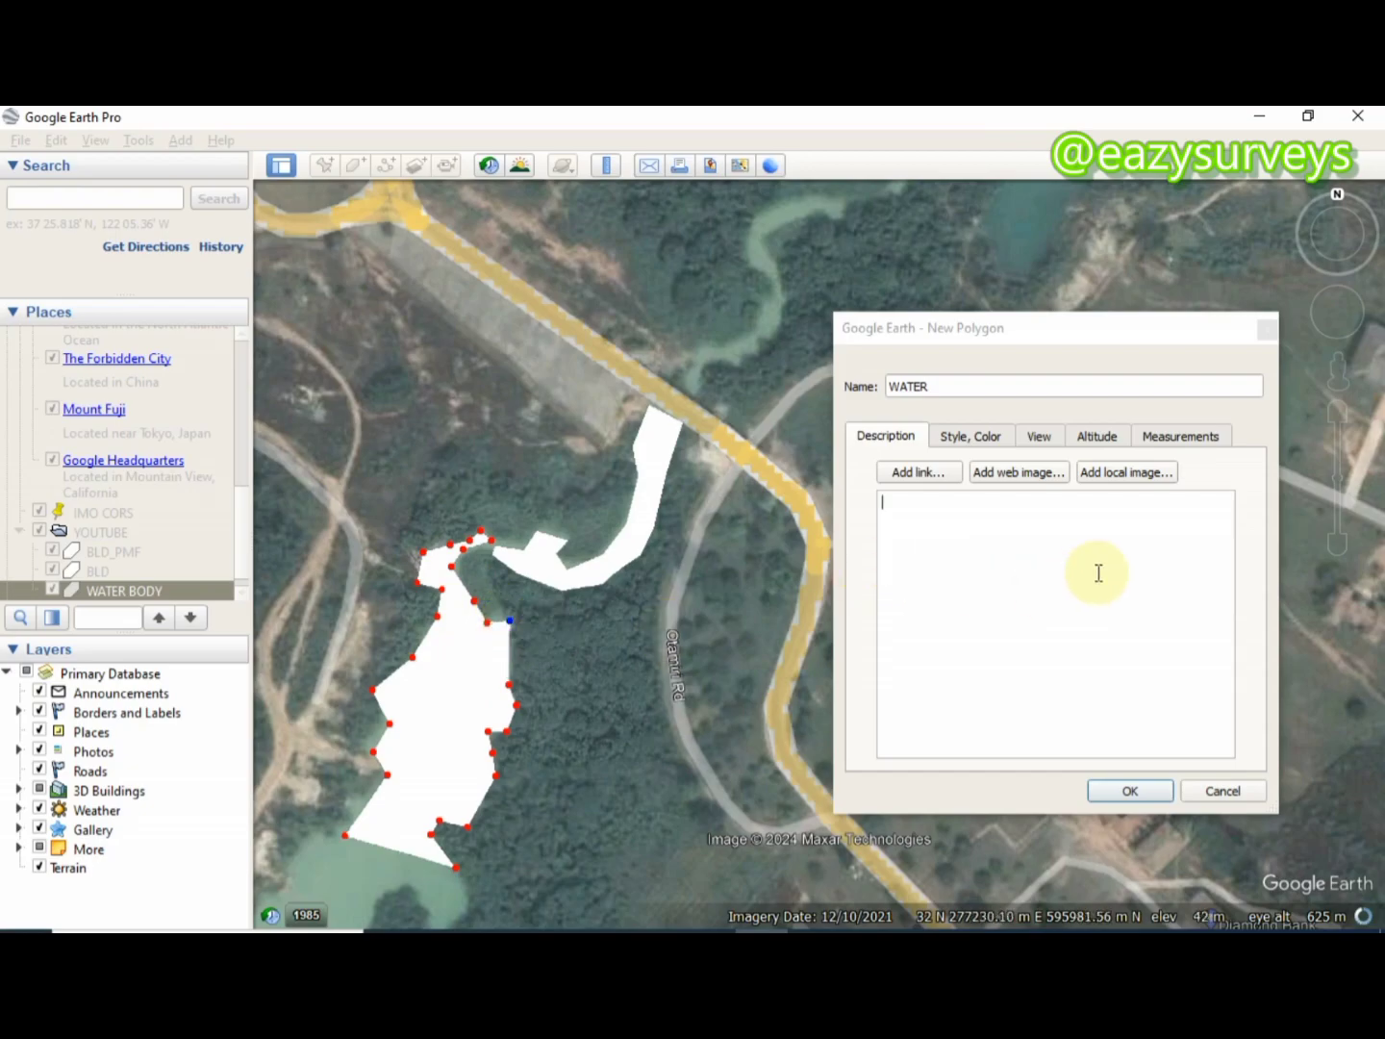
{"action": "left_click", "coordinate": [1130, 792]}
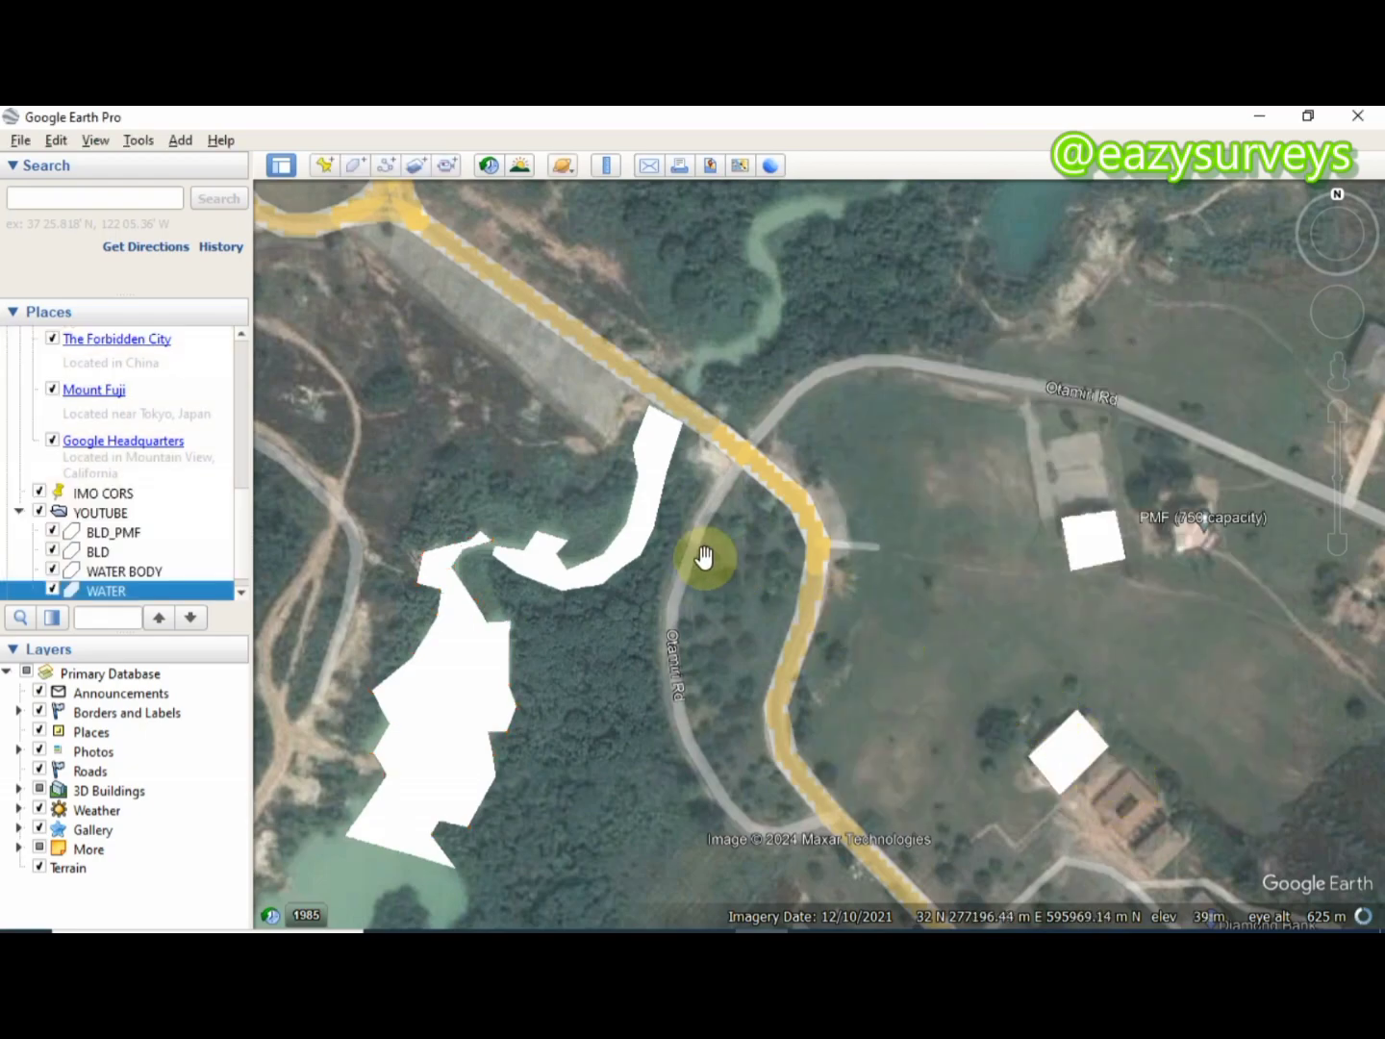
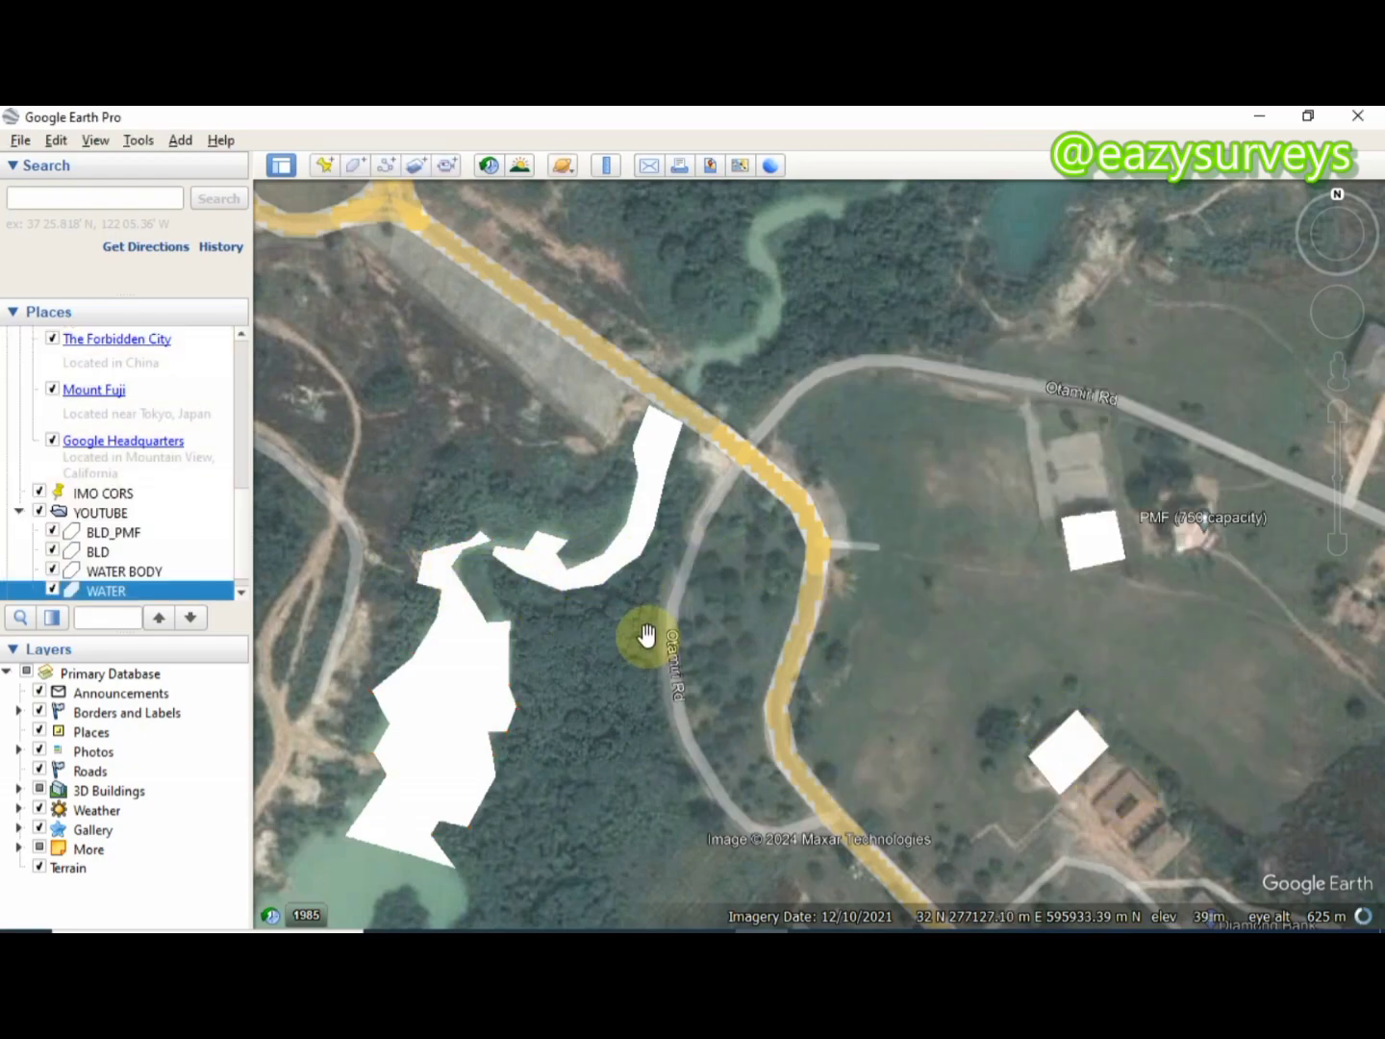
- Start a new path named OTAMIRI ROAD in the YOUTUBE folder and move its dialog clear of Otamiri Rd on the map
{"action": "left_click", "coordinate": [91, 551]}
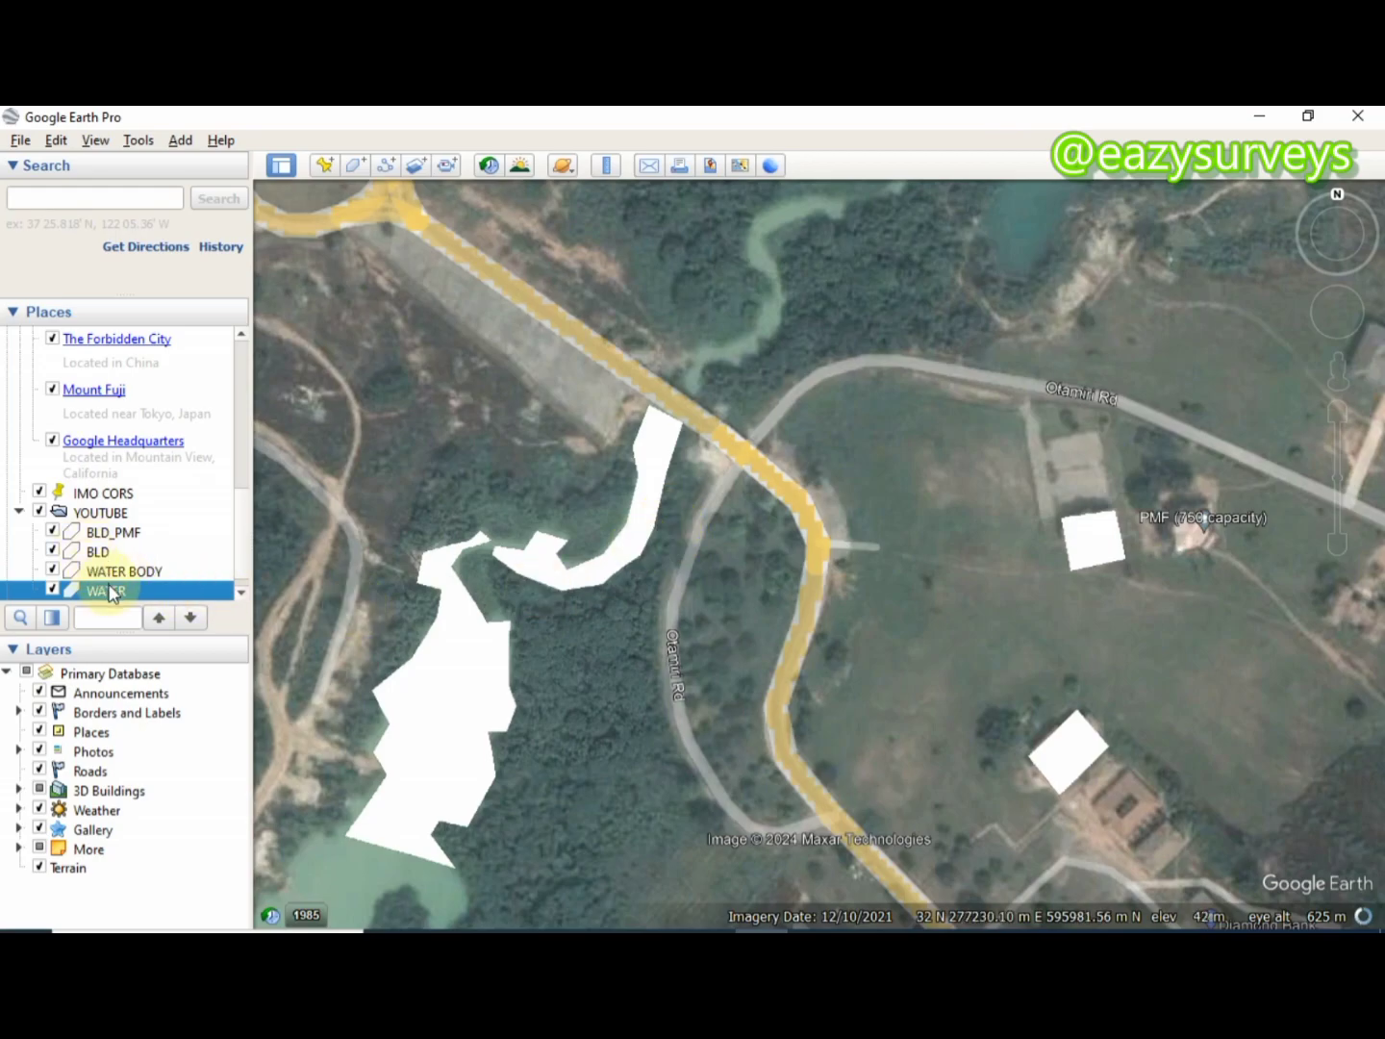
{"action": "left_click", "coordinate": [106, 515]}
{"action": "right_click", "coordinate": [107, 517]}
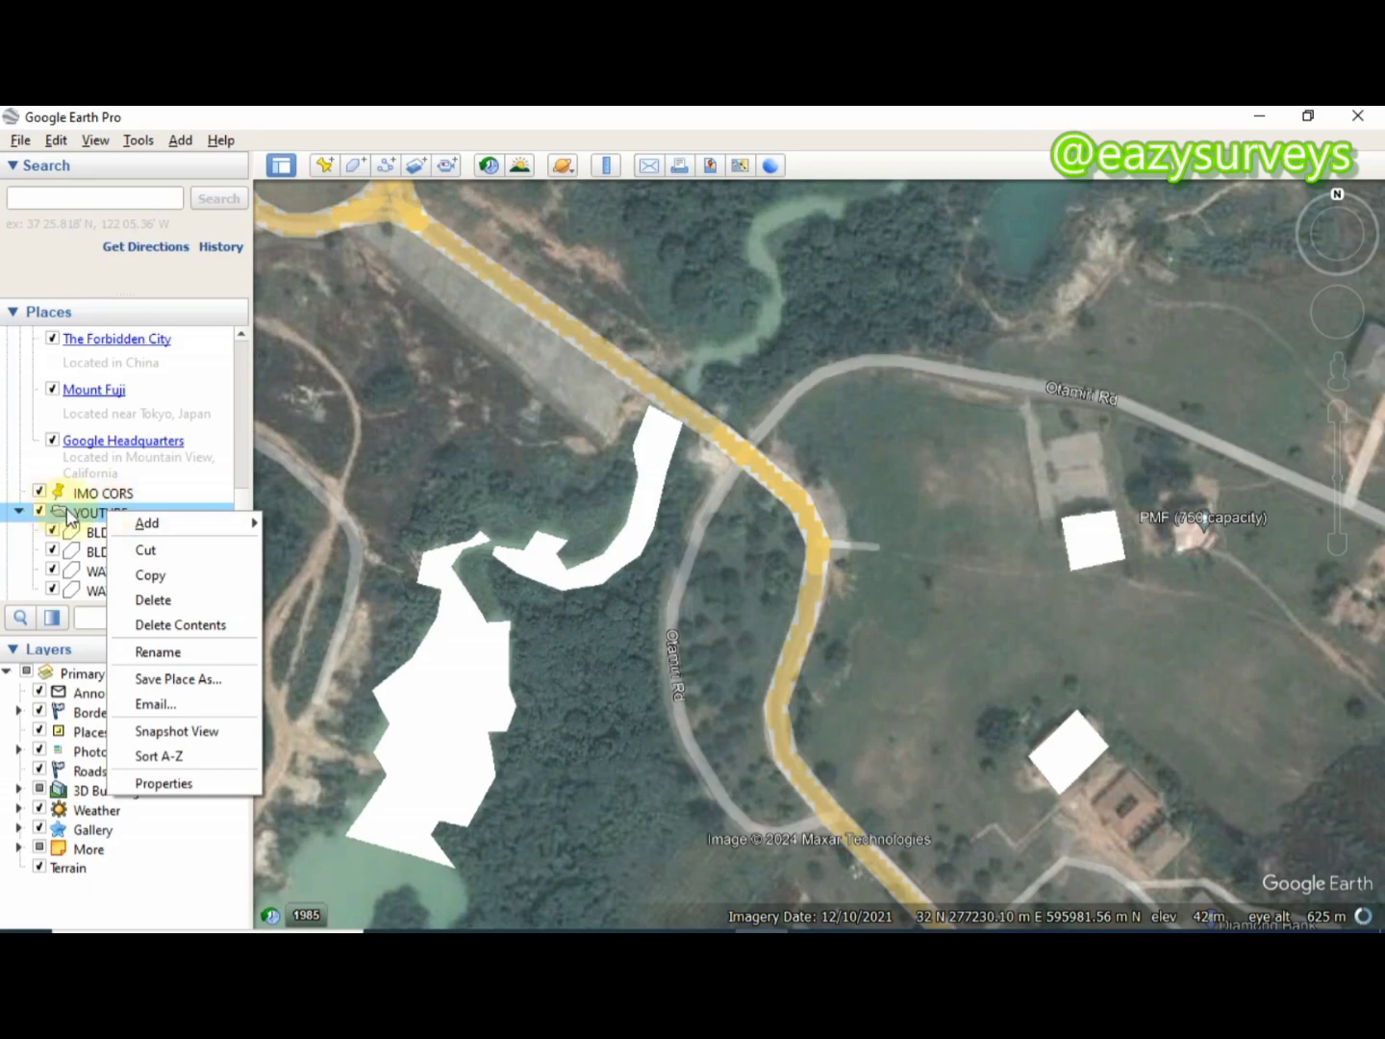
{"action": "mouse_move", "coordinate": [173, 520]}
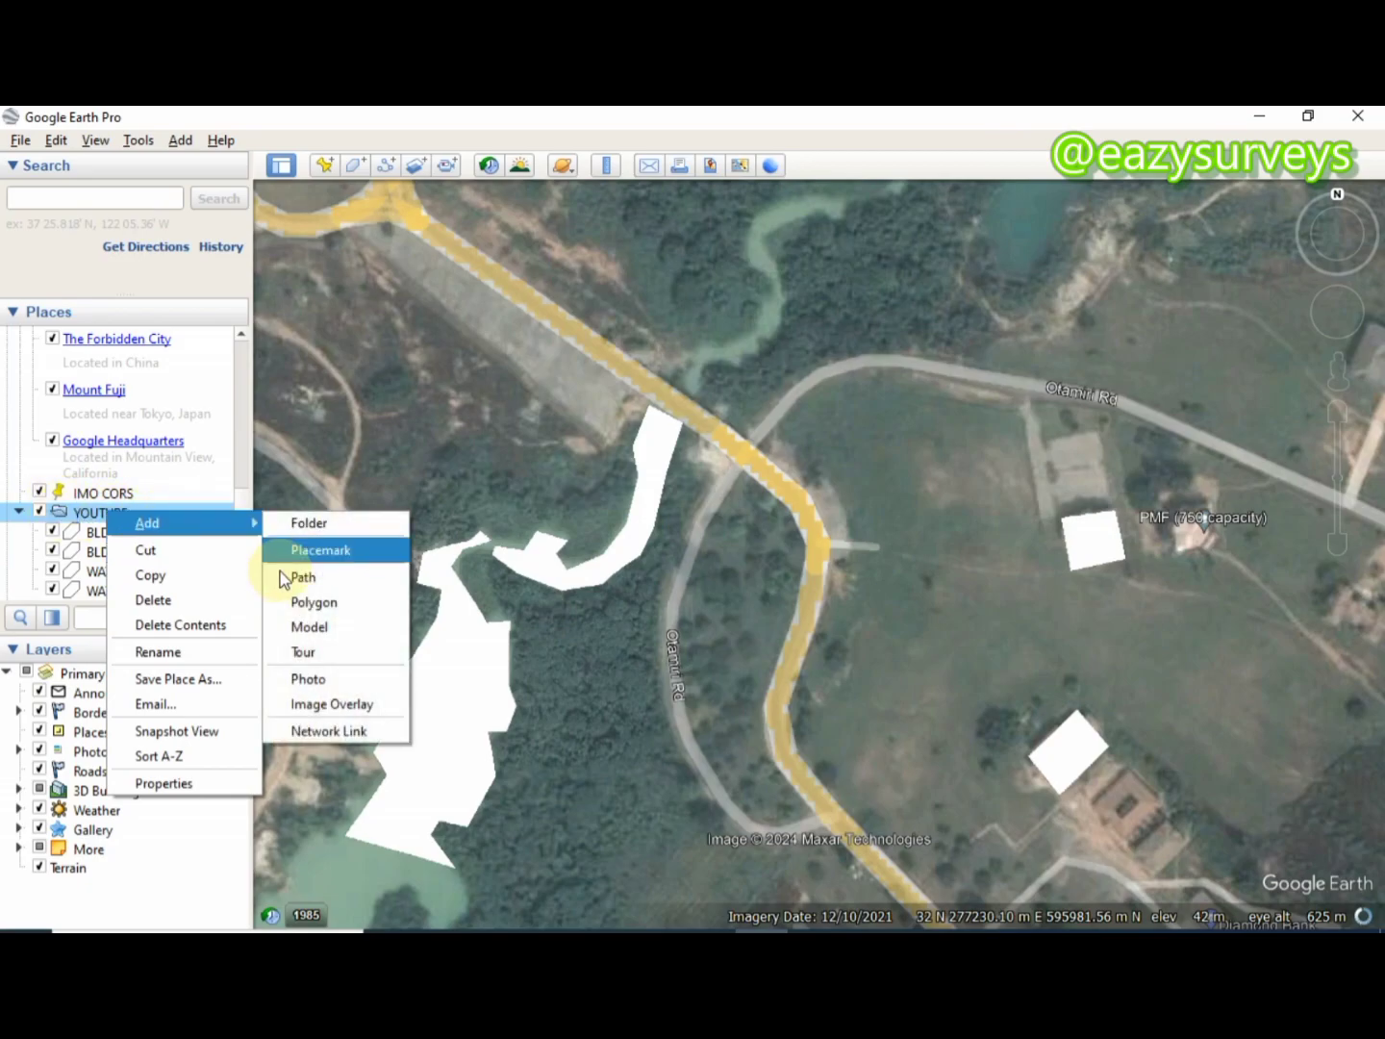
{"action": "left_click", "coordinate": [311, 579]}
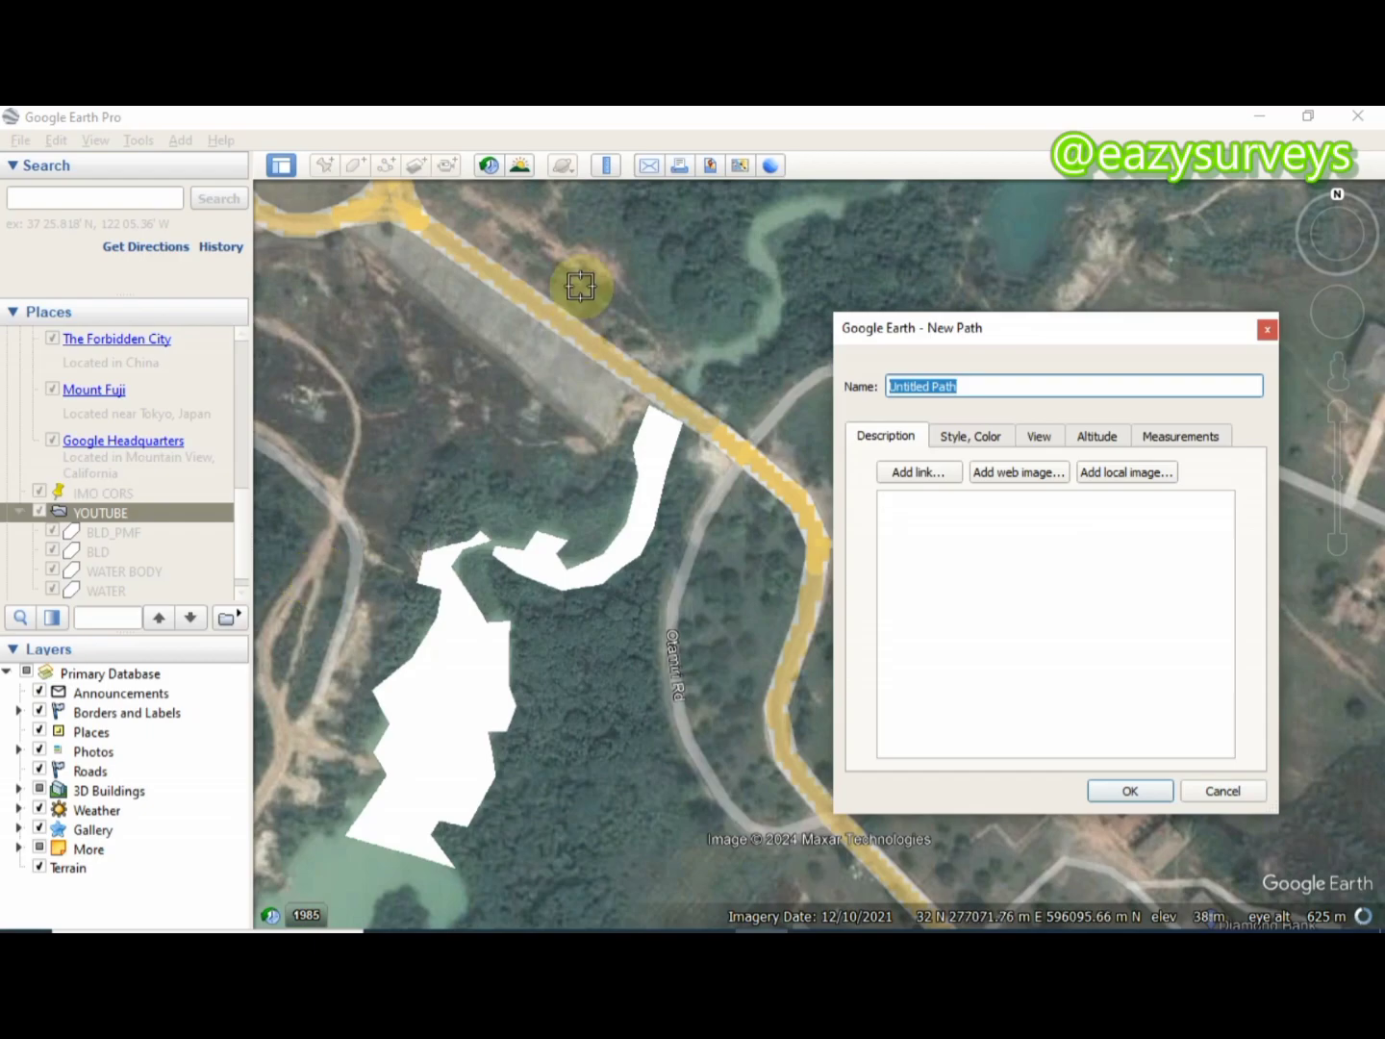
{"action": "scroll", "coordinate": [606, 317], "scroll_direction": "down", "scroll_amount": 2}
{"action": "left_click_drag", "start_coordinate": [998, 334], "coordinate": [233, 334]}
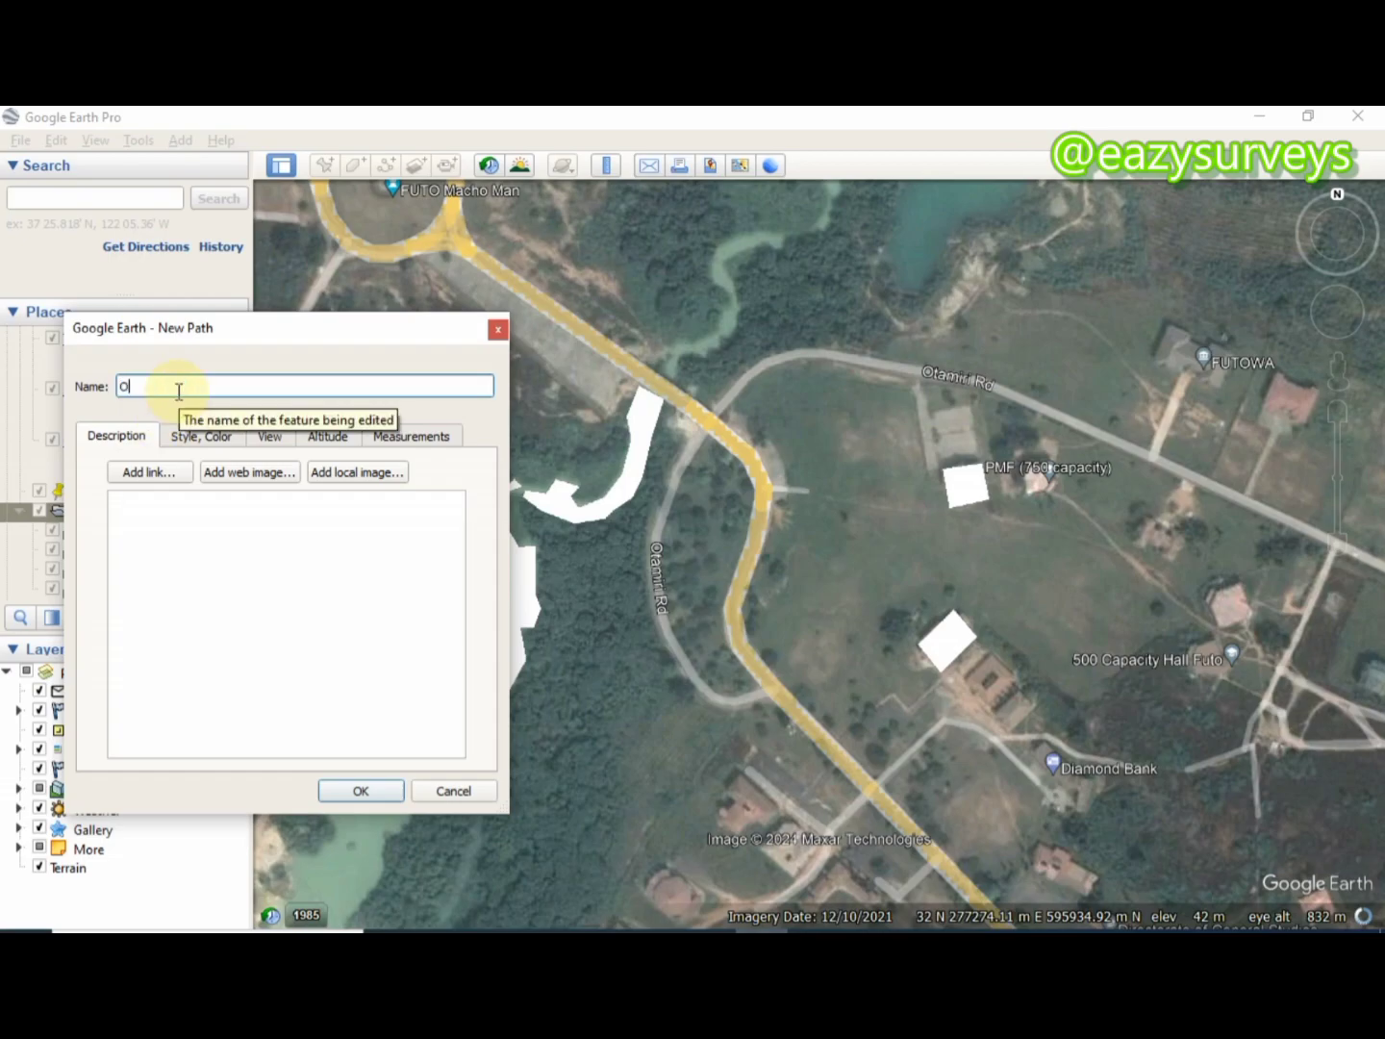
{"action": "type", "text": "AMIRI"}
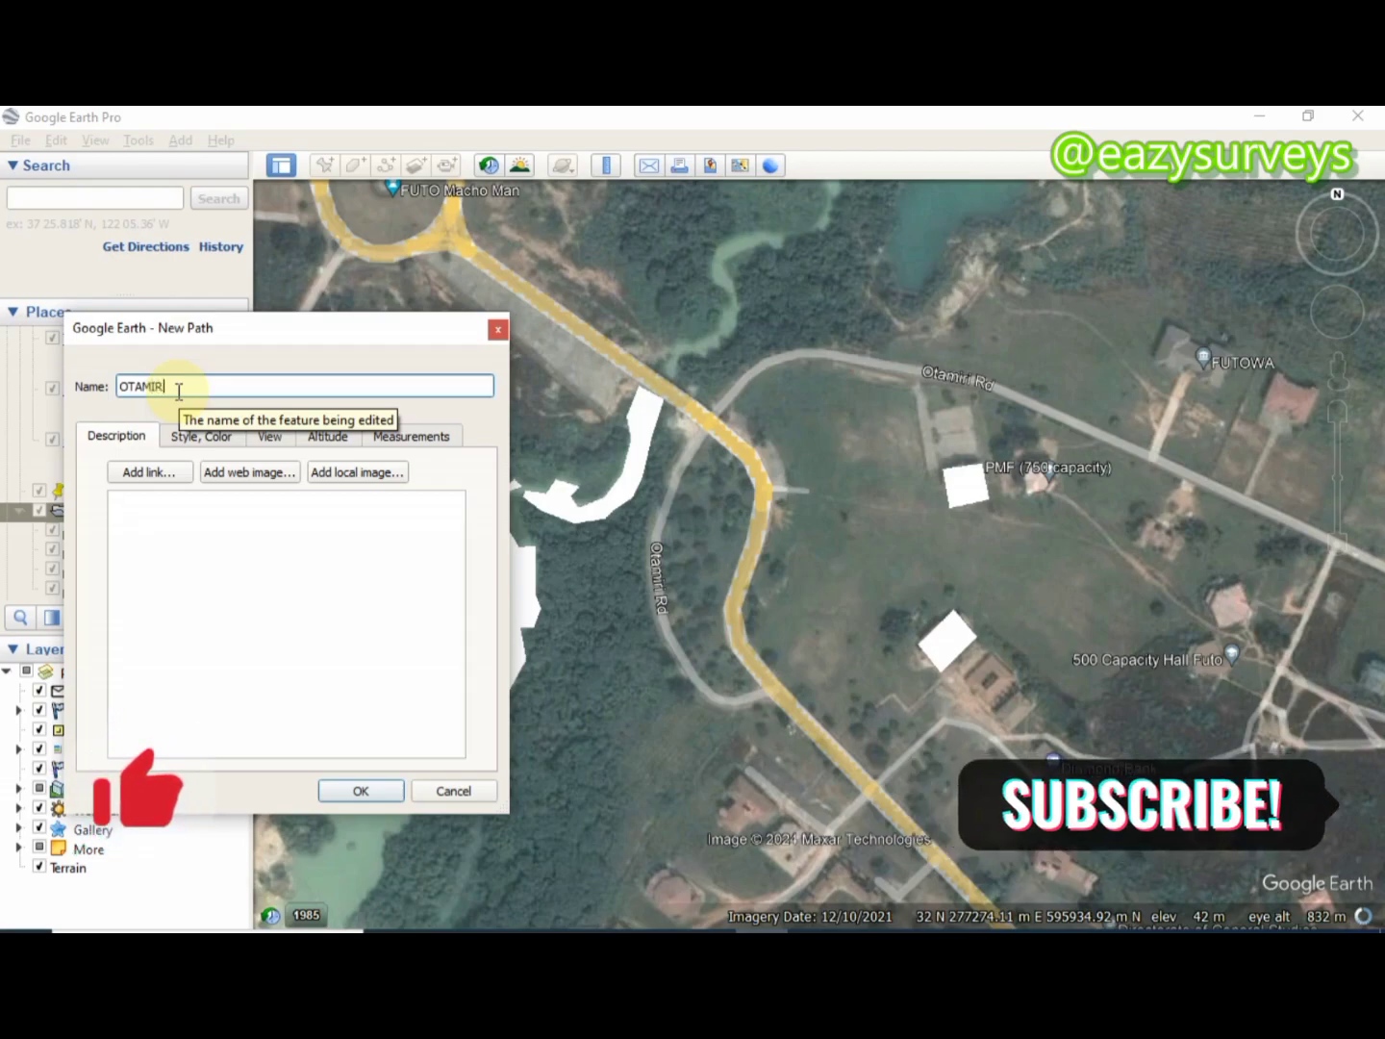
{"action": "type", "text": " ROAD"}
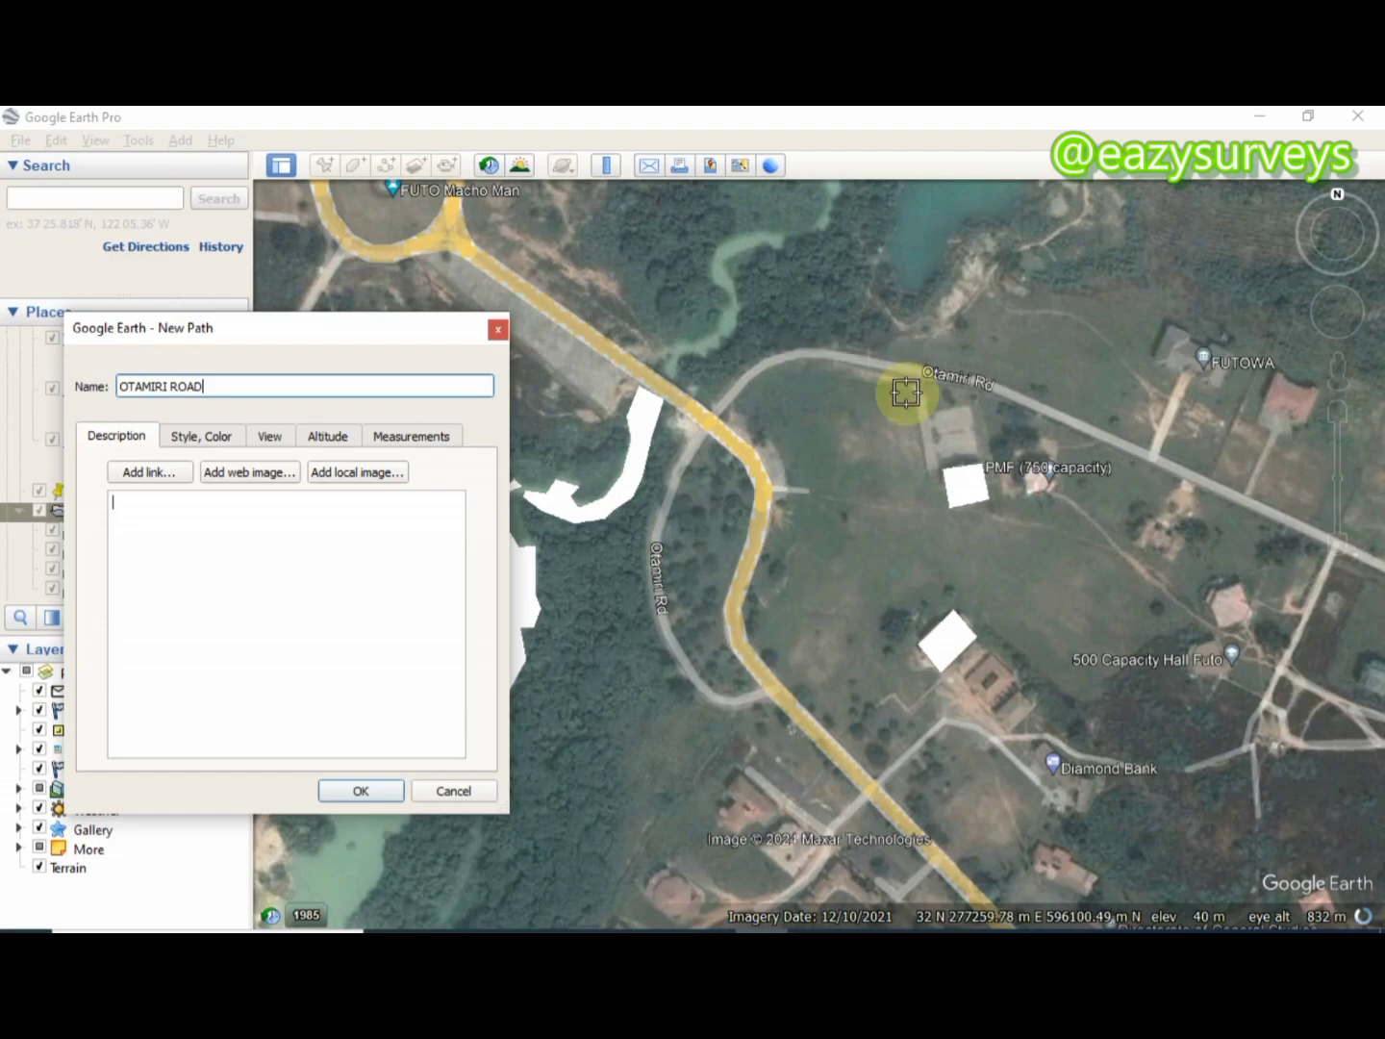
- Trace Otamiri Rd from north of the PMF building across the yellow road and around its southwestern loop, save the path, and select the YOUTUBE folder
{"action": "left_click", "coordinate": [1065, 416]}
{"action": "left_click", "coordinate": [923, 375]}
{"action": "left_click", "coordinate": [829, 352]}
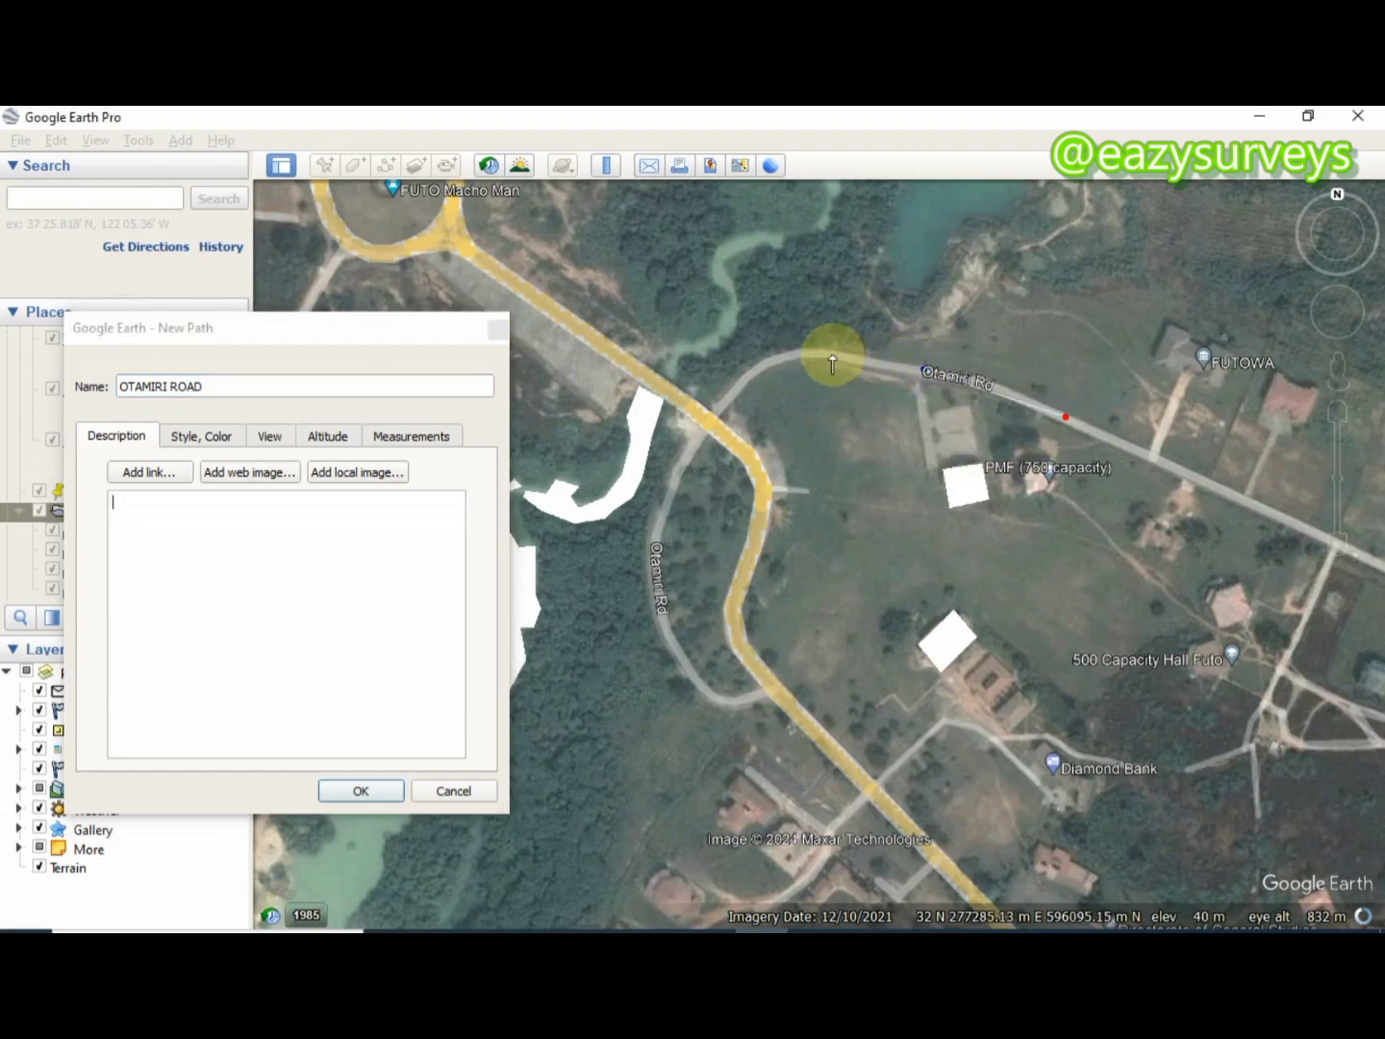
{"action": "left_click", "coordinate": [758, 368]}
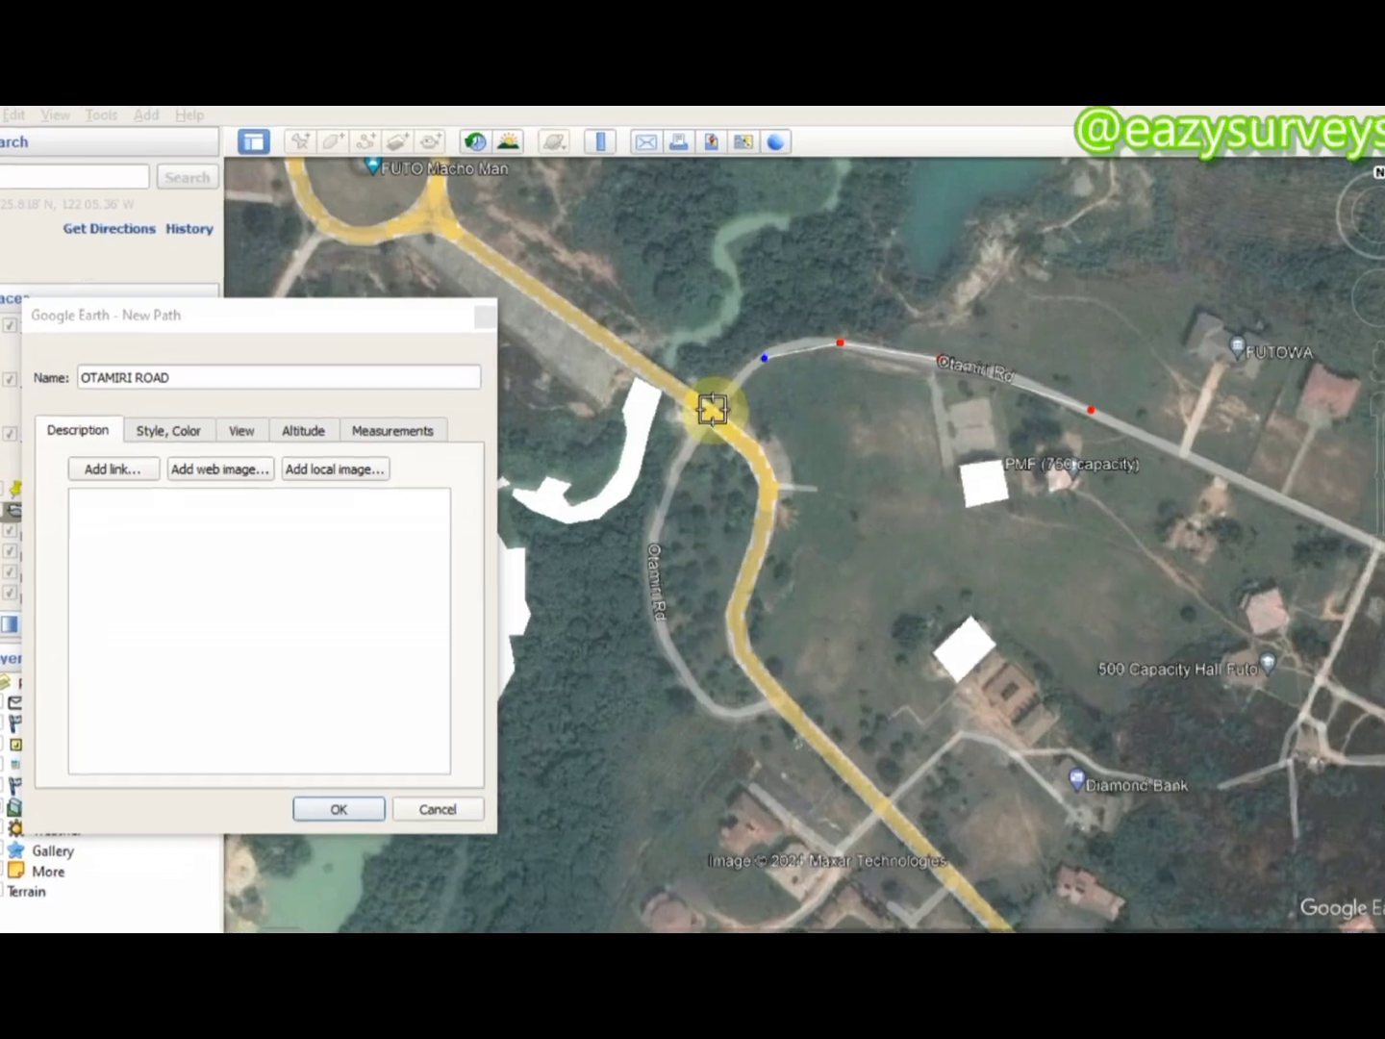
{"action": "left_click", "coordinate": [712, 409]}
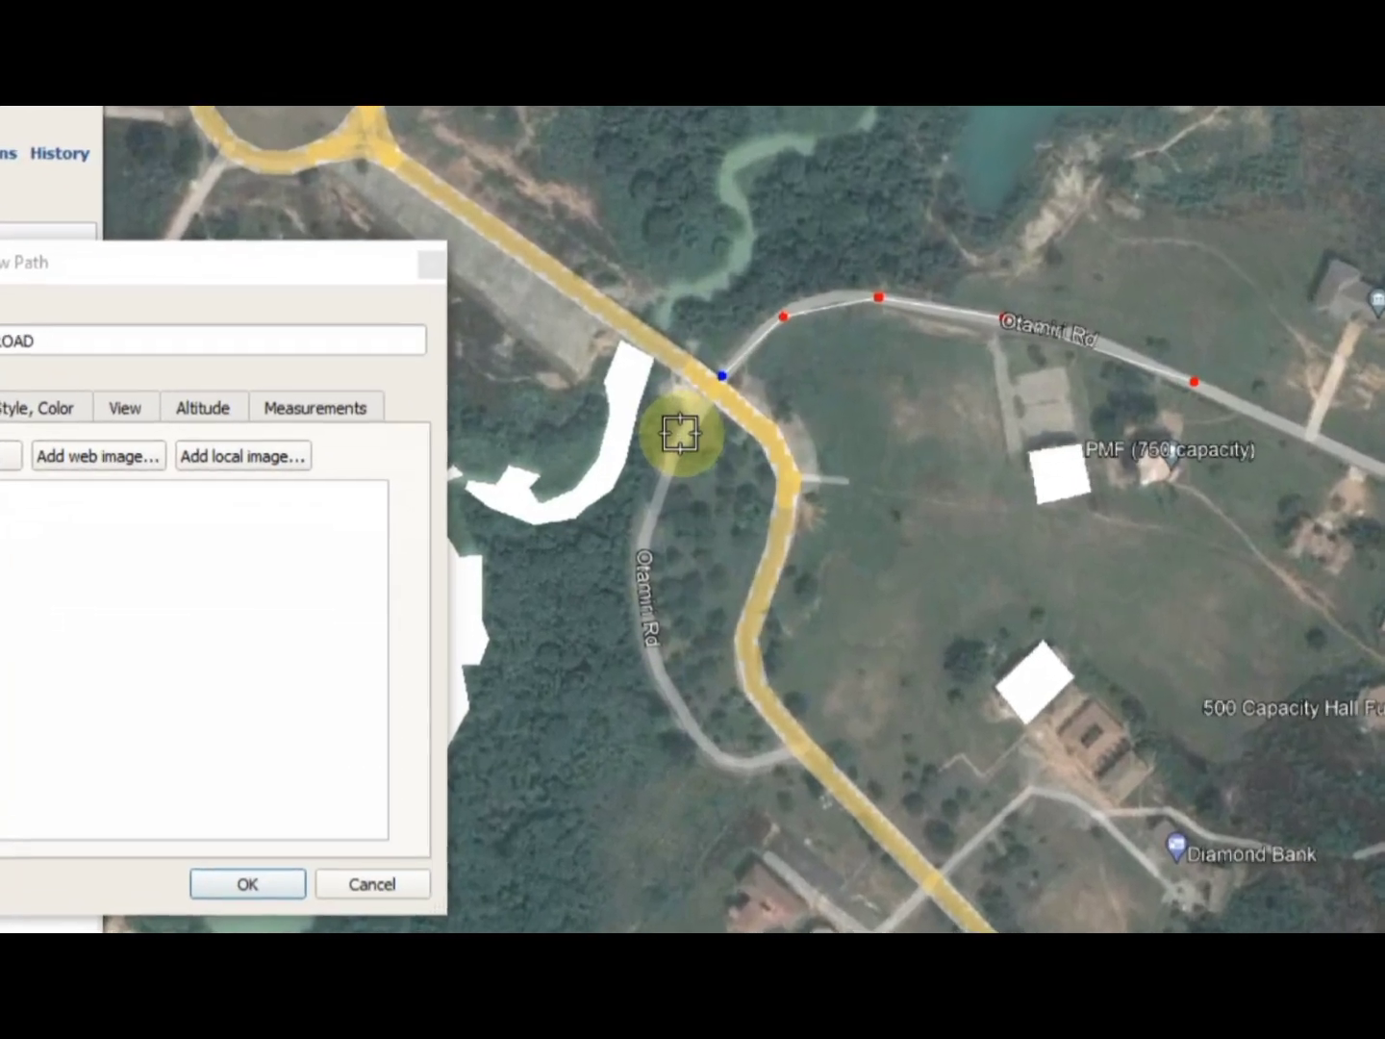
{"action": "left_click", "coordinate": [682, 452]}
{"action": "left_click", "coordinate": [641, 527]}
{"action": "left_click", "coordinate": [644, 670]}
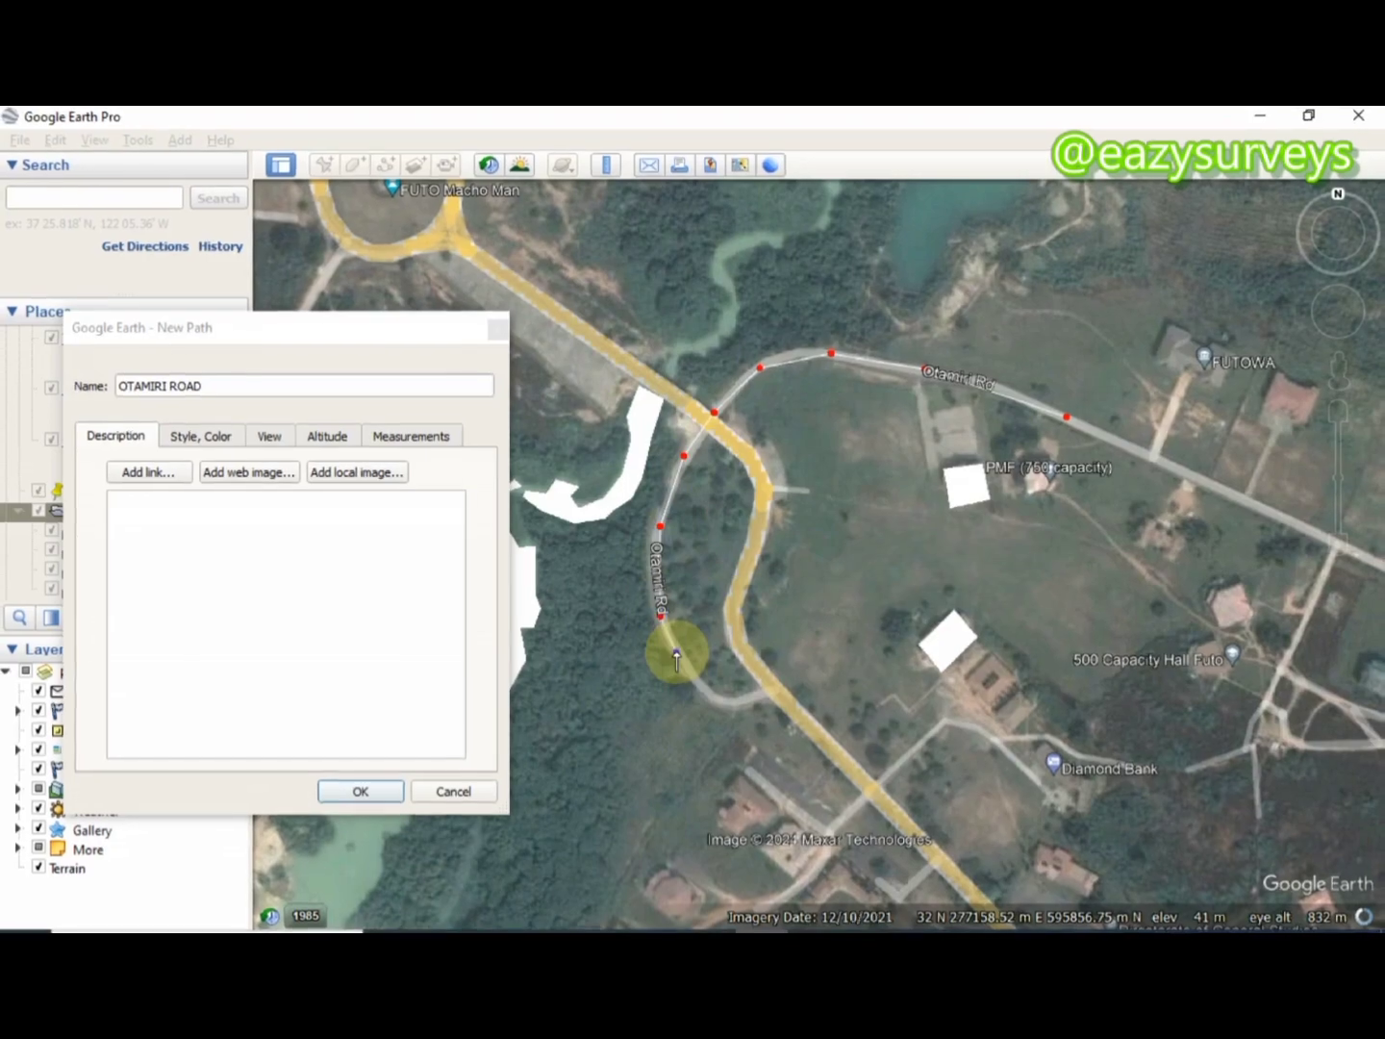
{"action": "left_click", "coordinate": [664, 736]}
{"action": "left_click", "coordinate": [713, 698]}
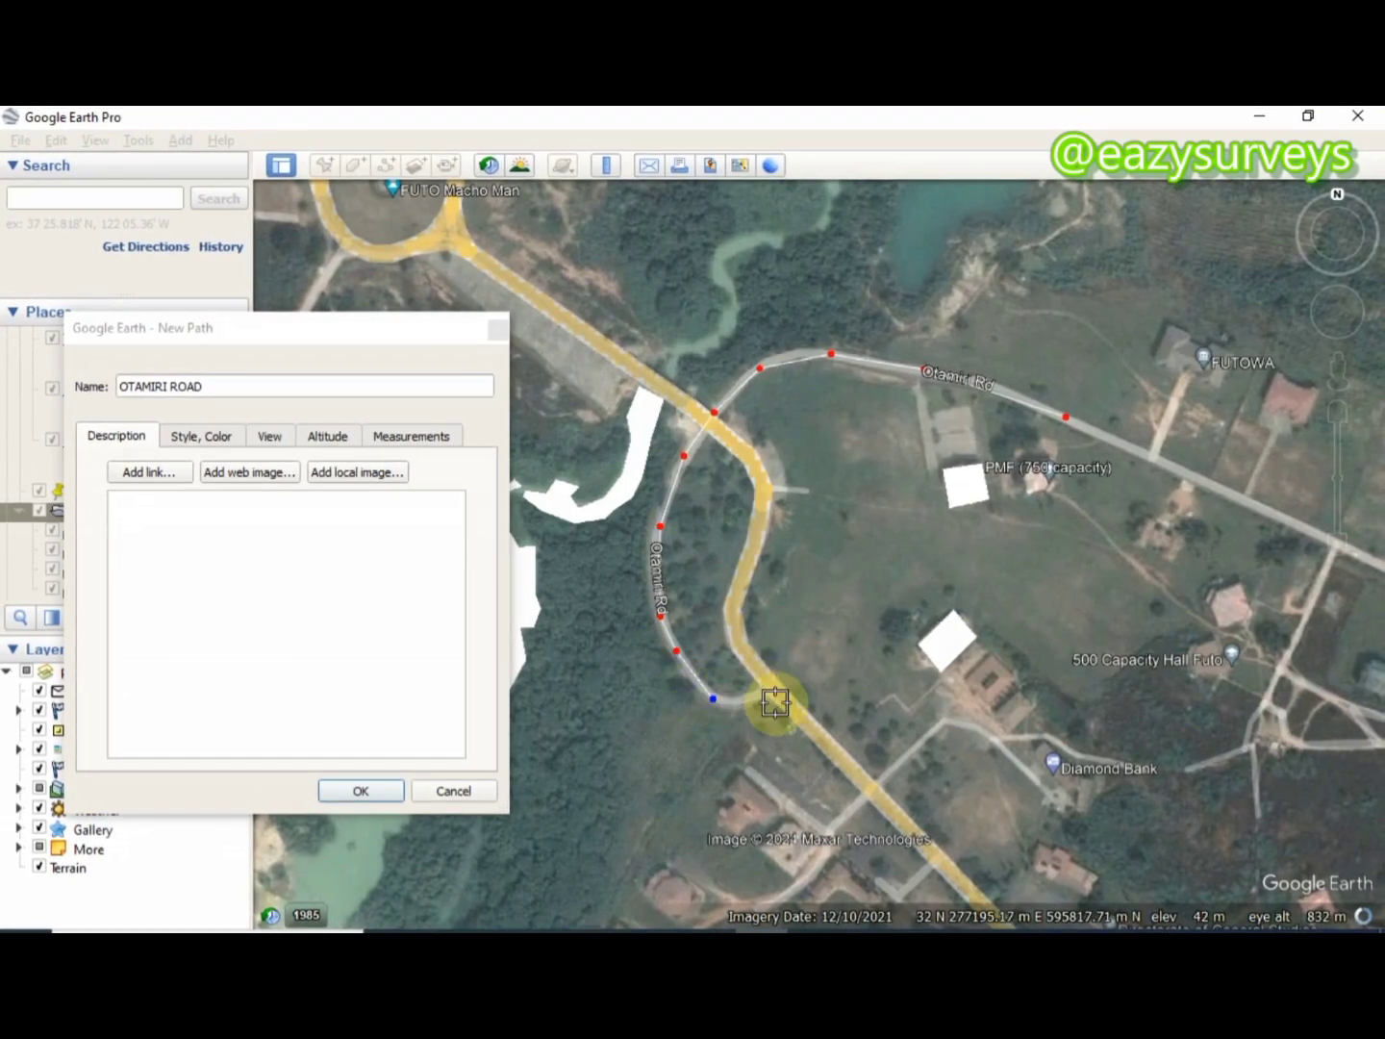
{"action": "left_click", "coordinate": [361, 792]}
{"action": "double_click", "coordinate": [100, 491]}
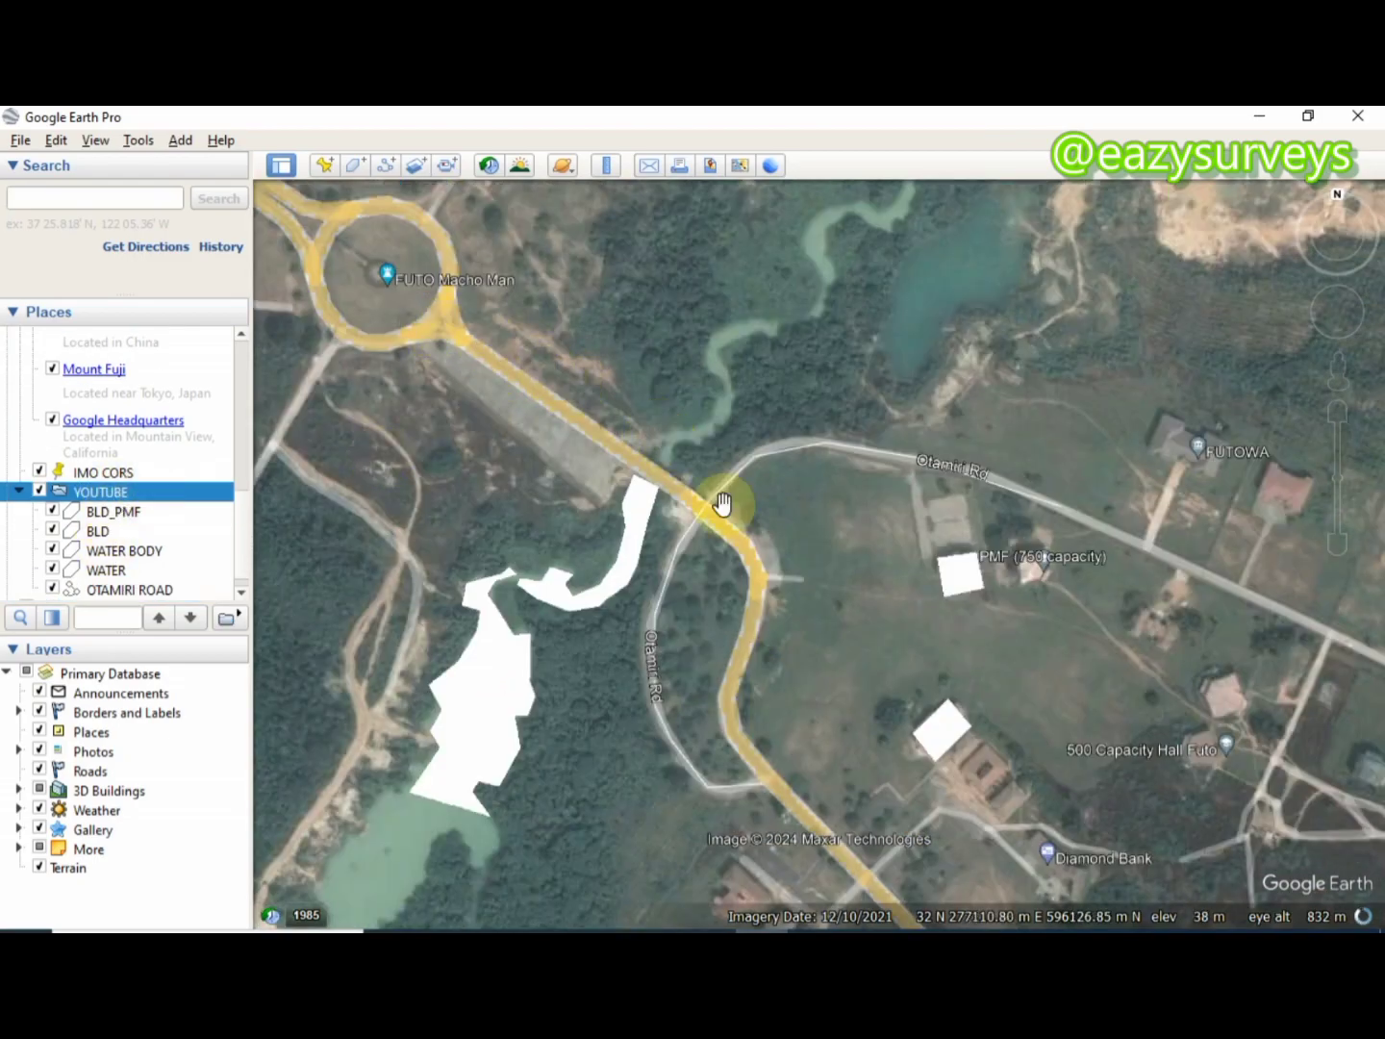
- Start a new path named ROAD in the YOUTUBE folder and move its dialog clear of the yellow road on the map
{"action": "right_click", "coordinate": [106, 499]}
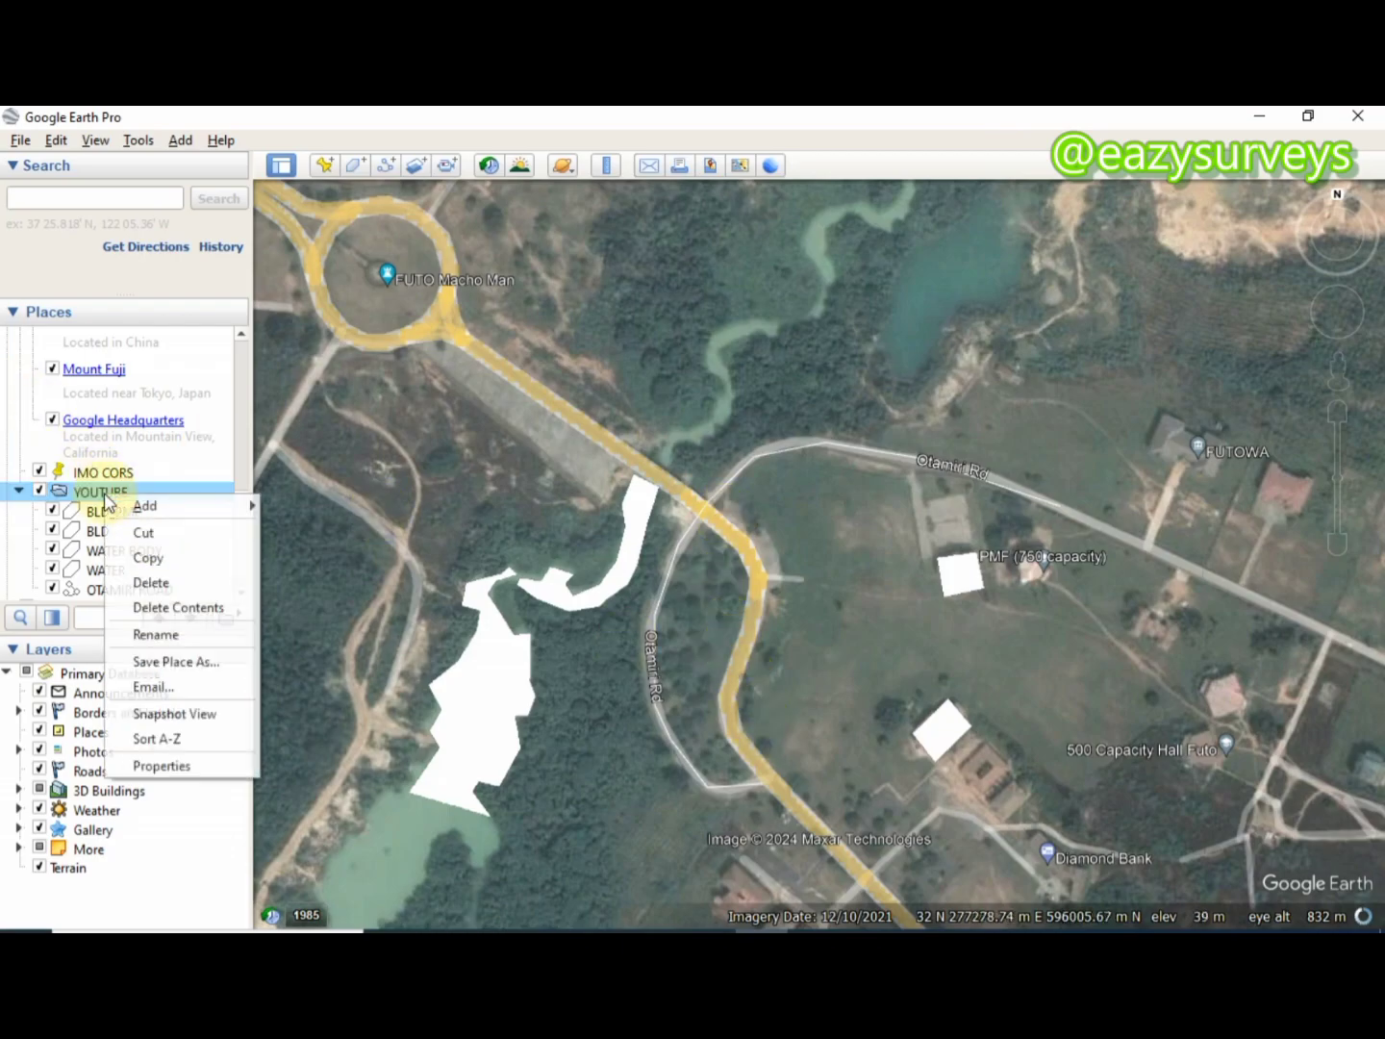
{"action": "mouse_move", "coordinate": [121, 505]}
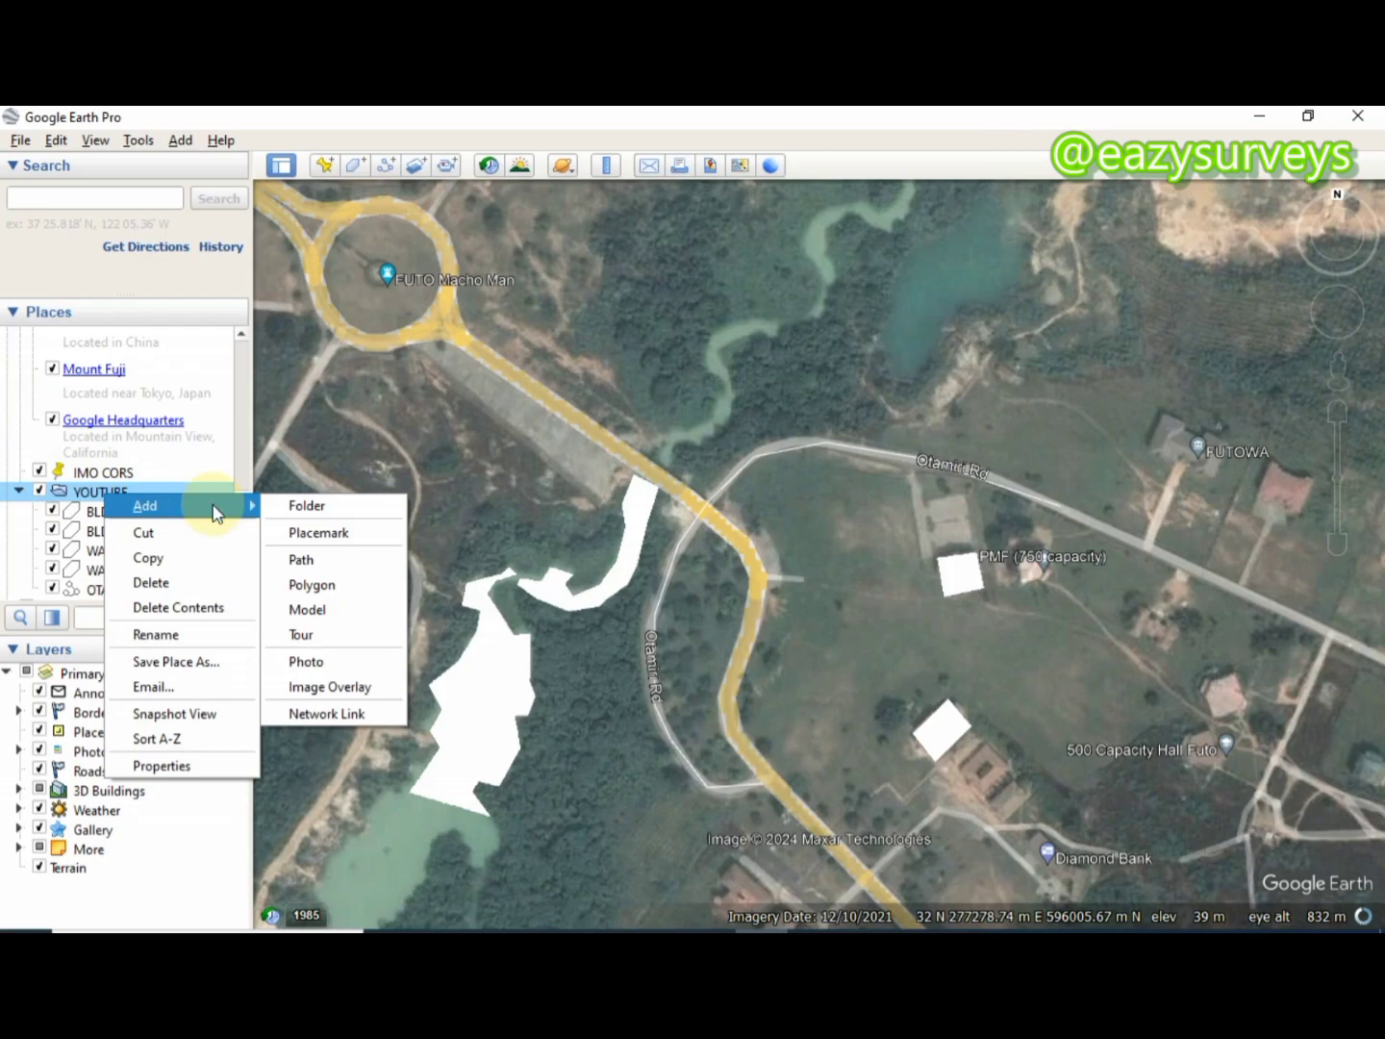
{"action": "left_click", "coordinate": [332, 559]}
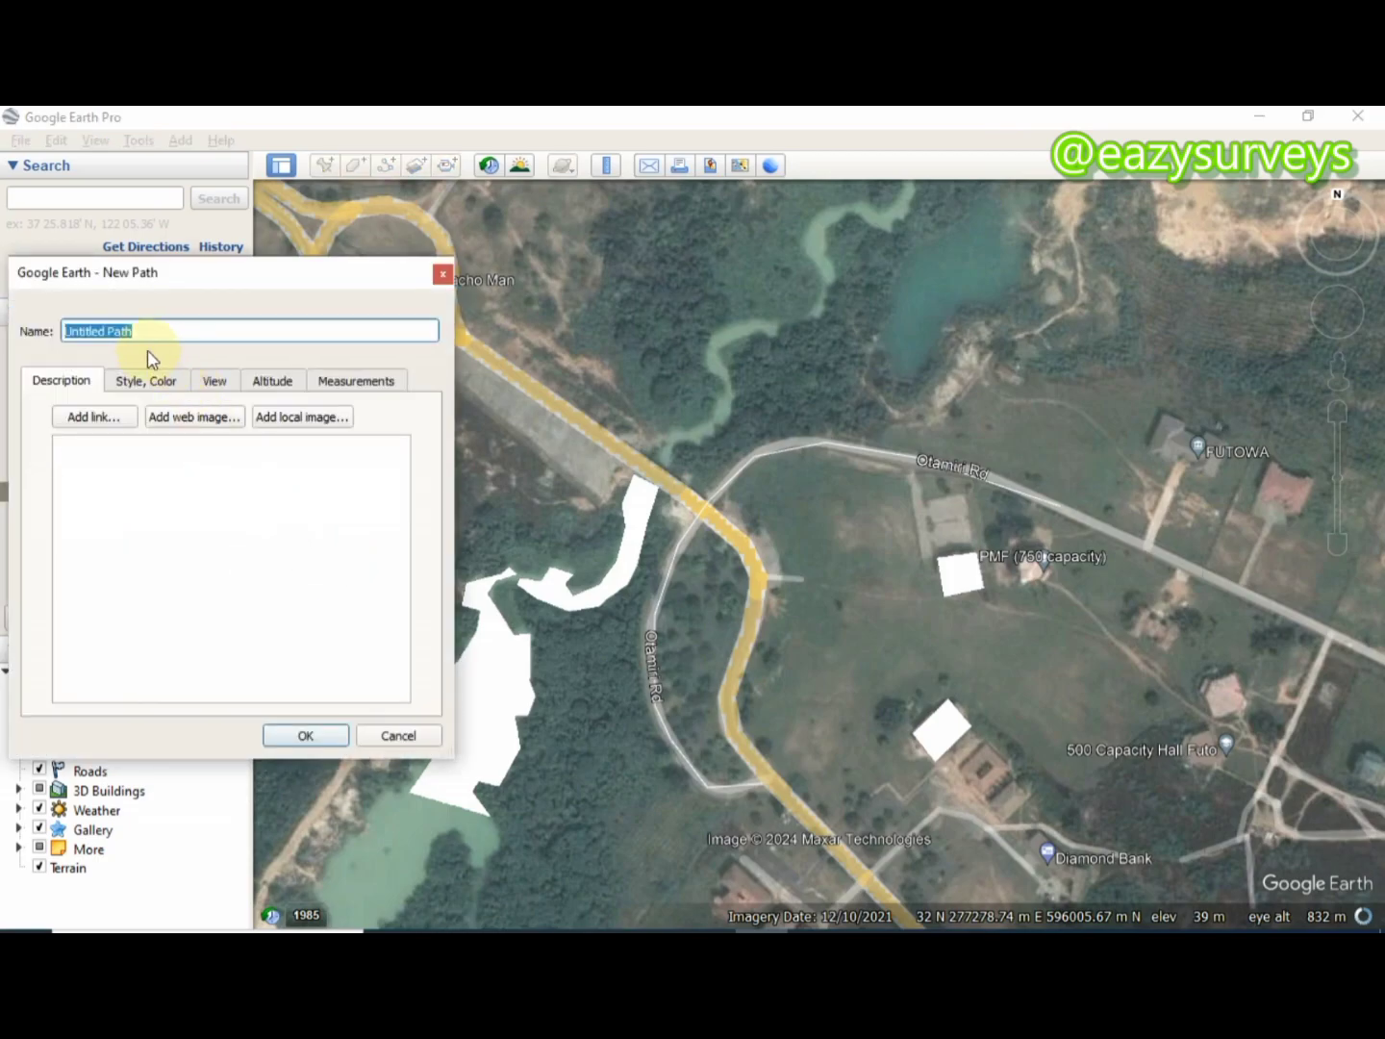
{"action": "type", "text": "ROAD"}
{"action": "left_click_drag", "start_coordinate": [231, 274], "coordinate": [74, 250]}
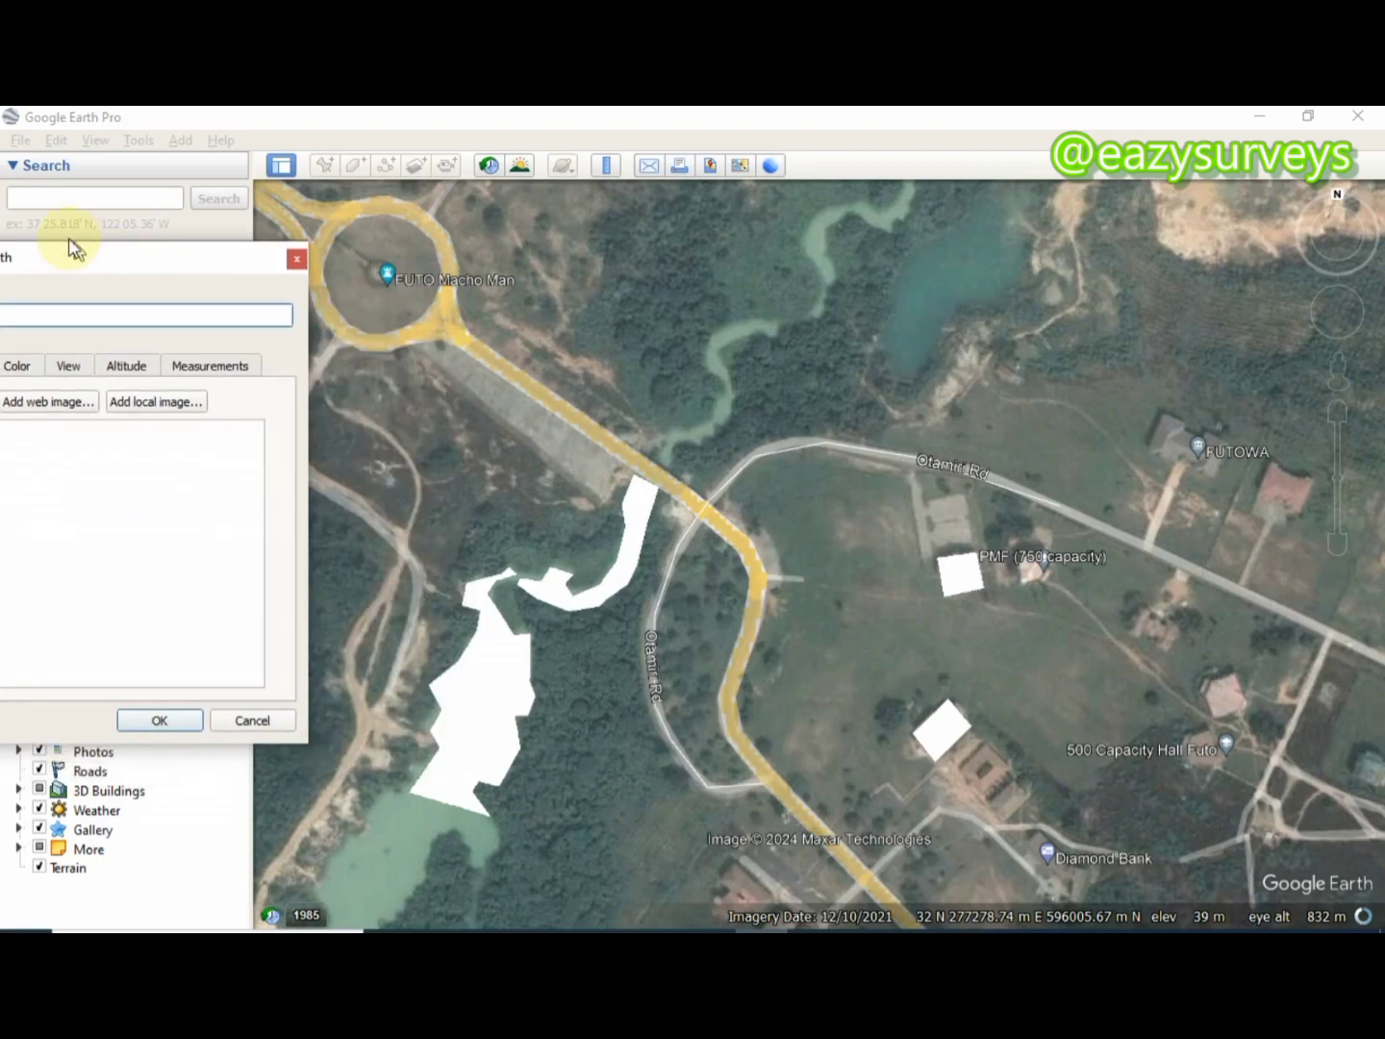
- Trace the yellow road from the FUTO Macho Man roundabout southeast past both Otamiri Rd junctions, and save the ROAD path
{"action": "left_click", "coordinate": [446, 329]}
{"action": "left_click", "coordinate": [587, 419]}
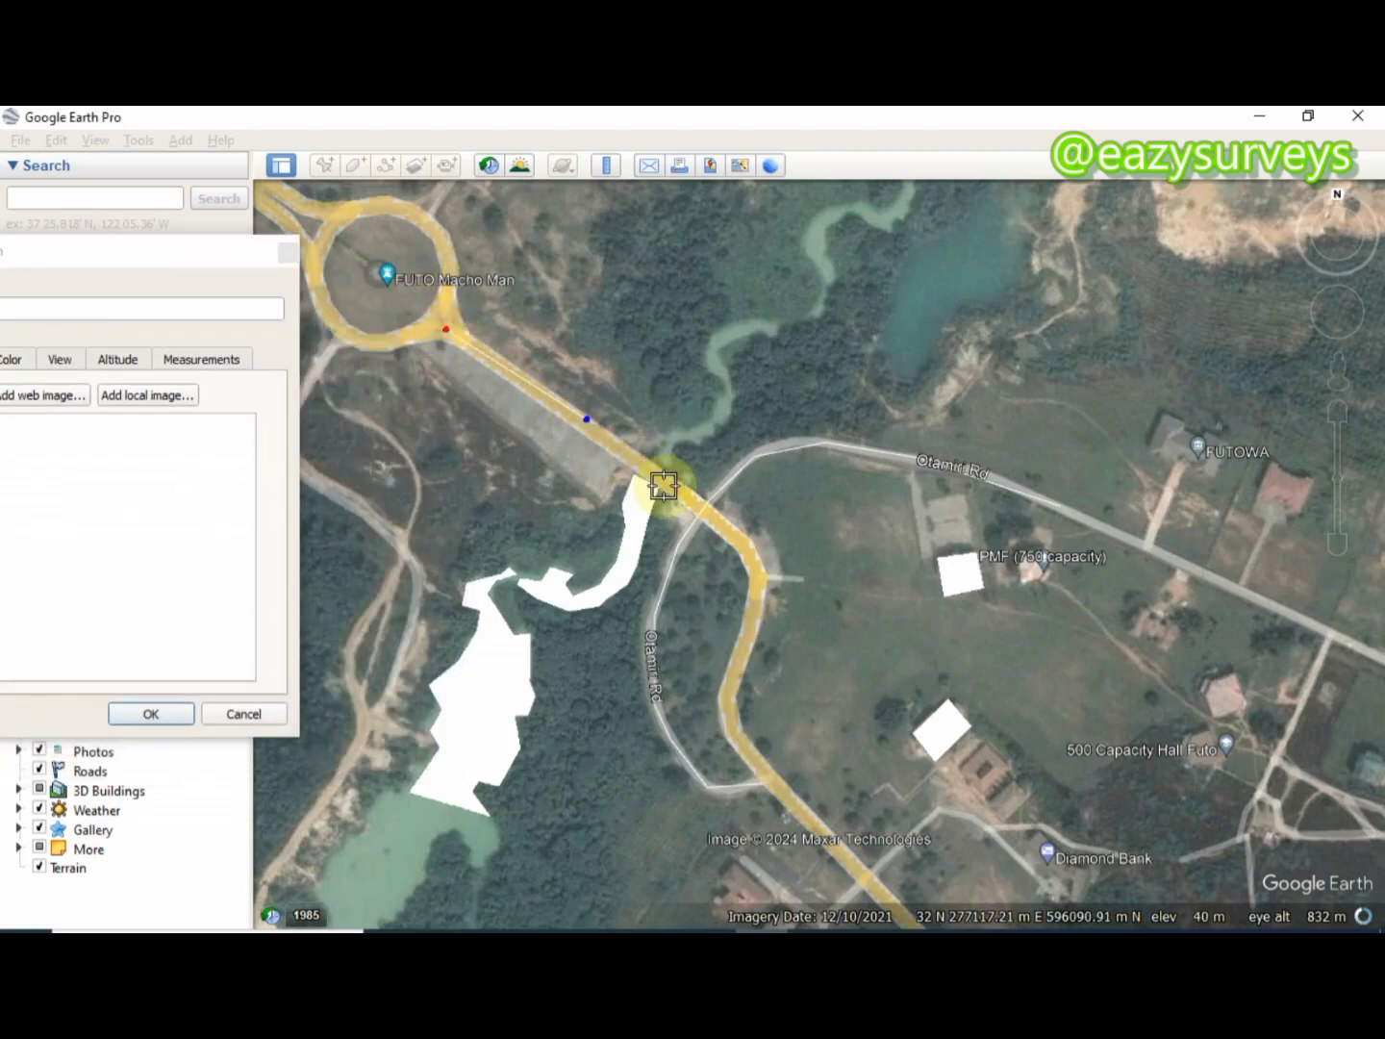
{"action": "left_click", "coordinate": [673, 493]}
{"action": "left_click", "coordinate": [742, 542]}
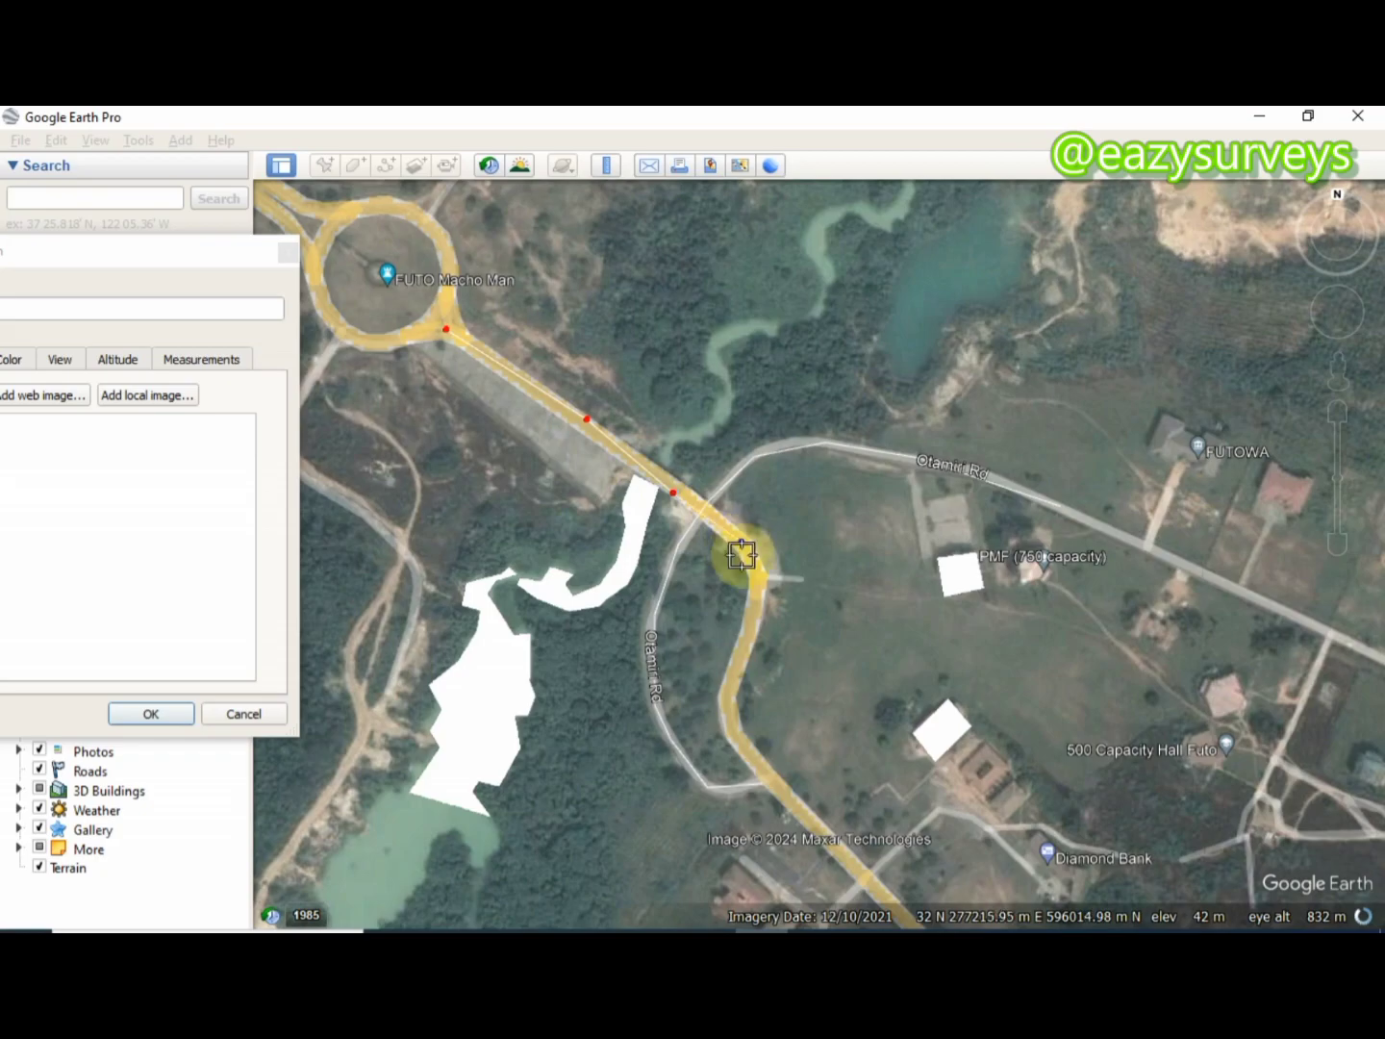
{"action": "left_click", "coordinate": [758, 611]}
{"action": "left_click", "coordinate": [733, 666]}
{"action": "left_click", "coordinate": [729, 726]}
{"action": "left_click", "coordinate": [769, 778]}
{"action": "left_click", "coordinate": [845, 860]}
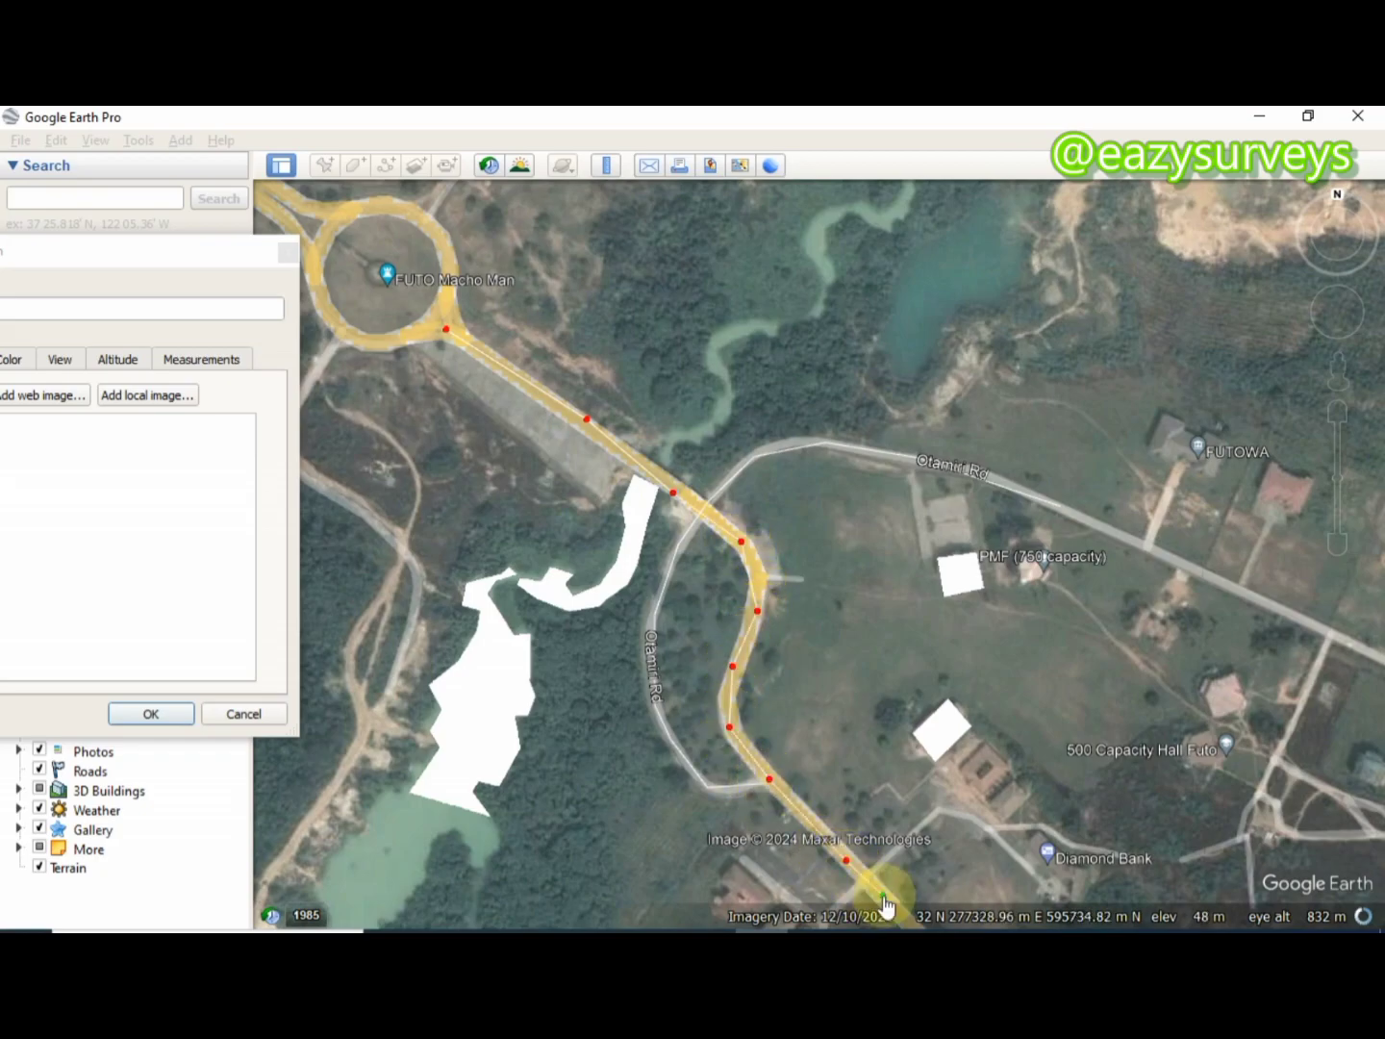
{"action": "left_click_drag", "start_coordinate": [174, 242], "coordinate": [350, 237]}
{"action": "key", "text": "Tab"}
{"action": "left_click", "coordinate": [328, 709]}
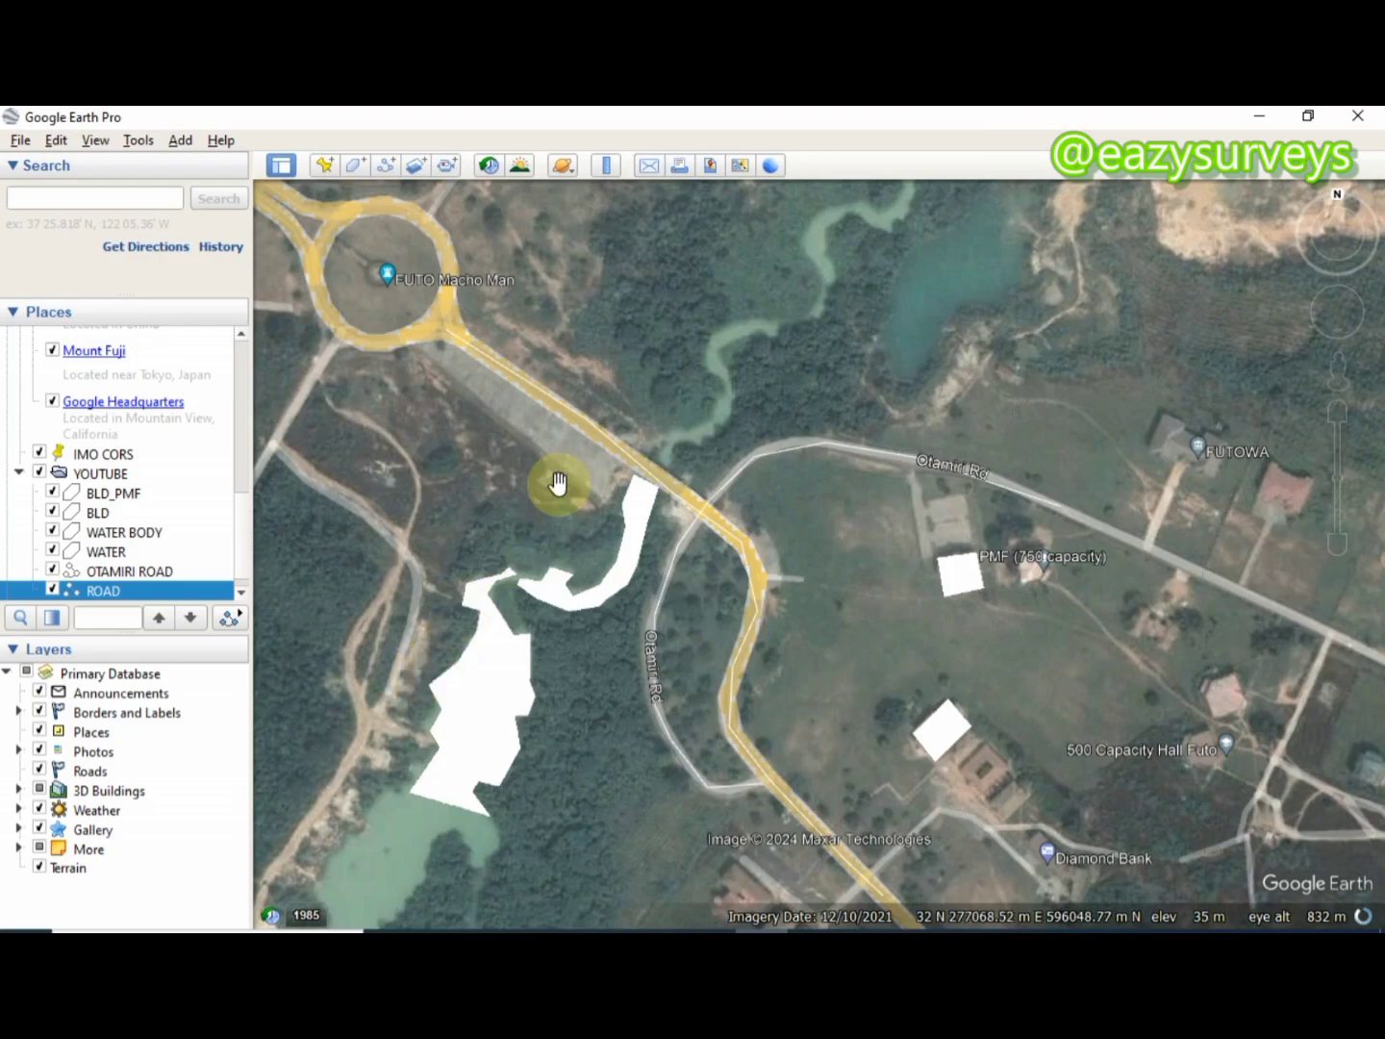
{"action": "left_click_drag", "start_coordinate": [560, 495], "coordinate": [588, 481]}
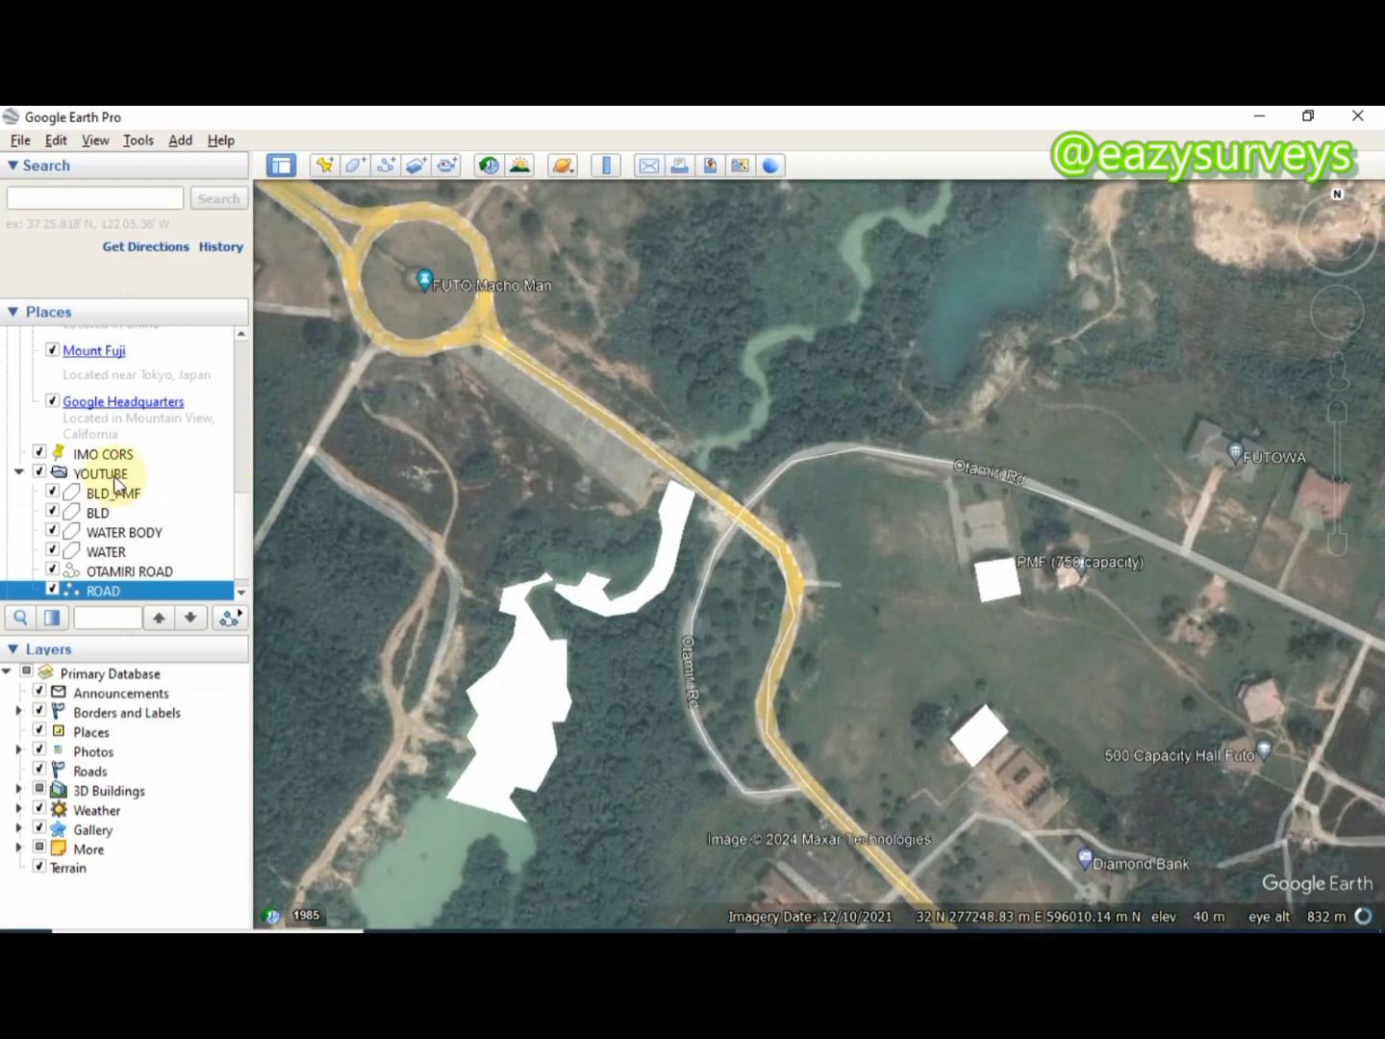
{"action": "left_click", "coordinate": [19, 472]}
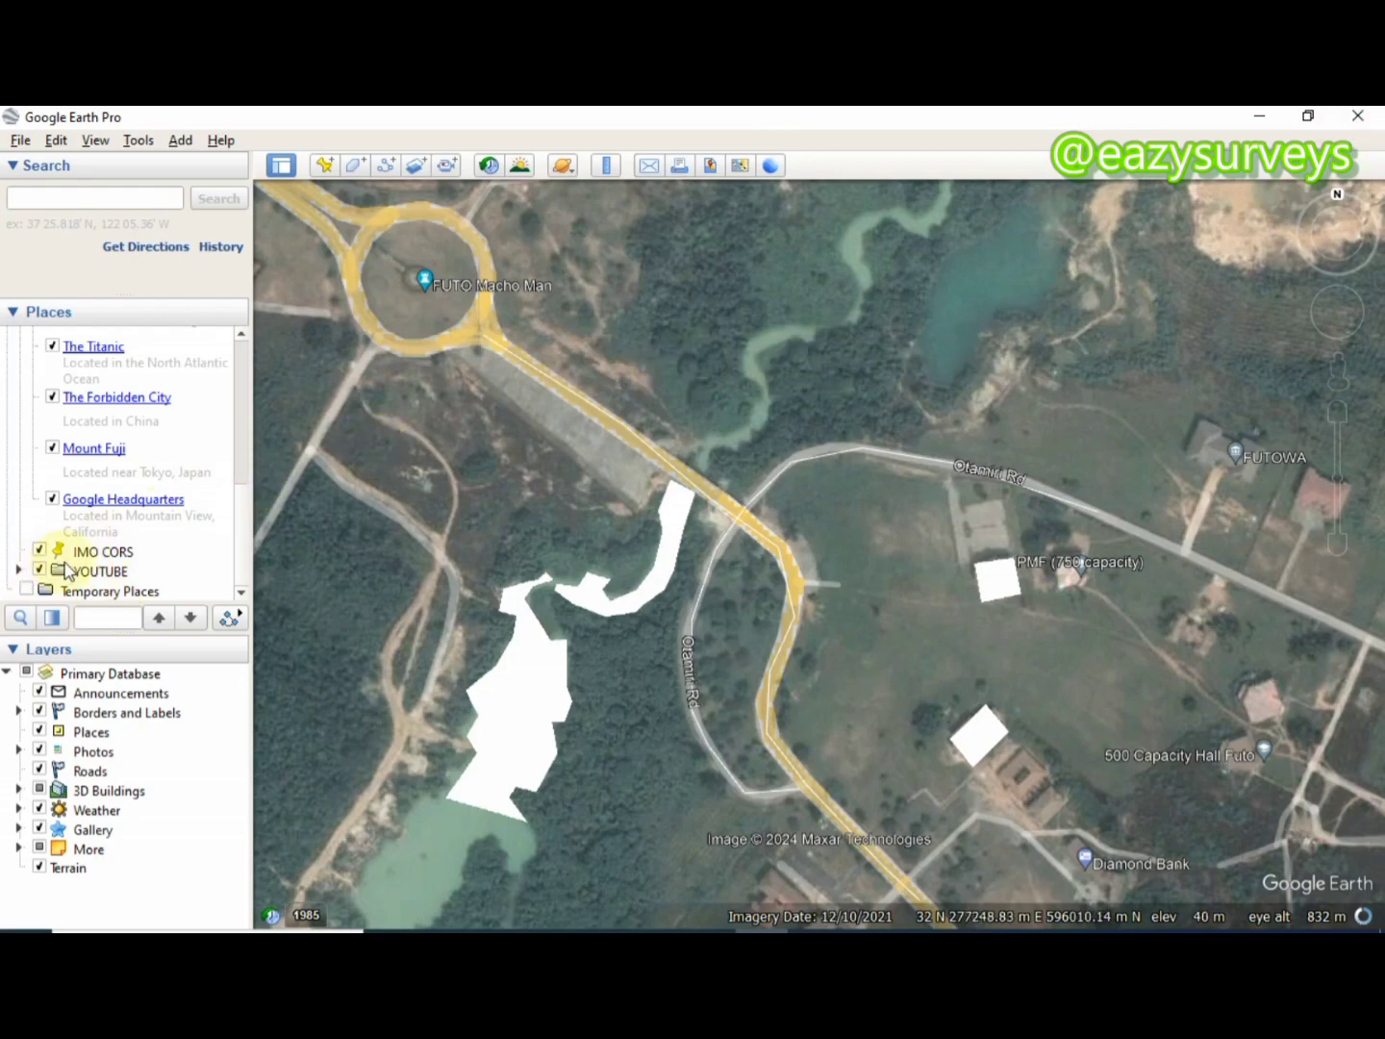
{"action": "left_click", "coordinate": [17, 572]}
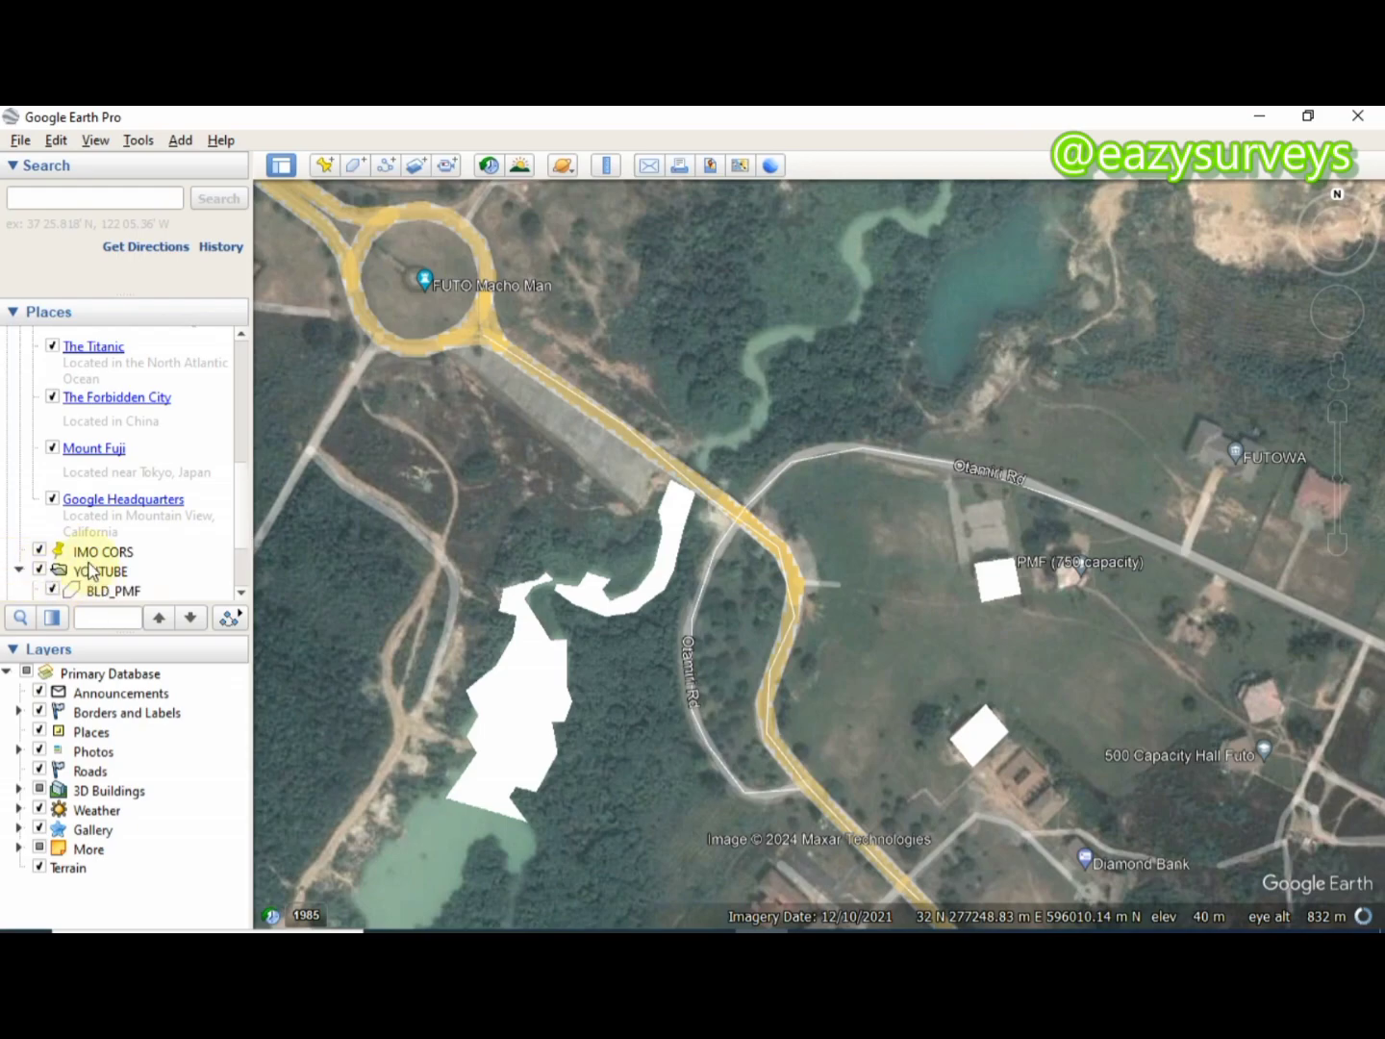
{"action": "scroll", "coordinate": [88, 571], "scroll_direction": "down", "scroll_amount": 2}
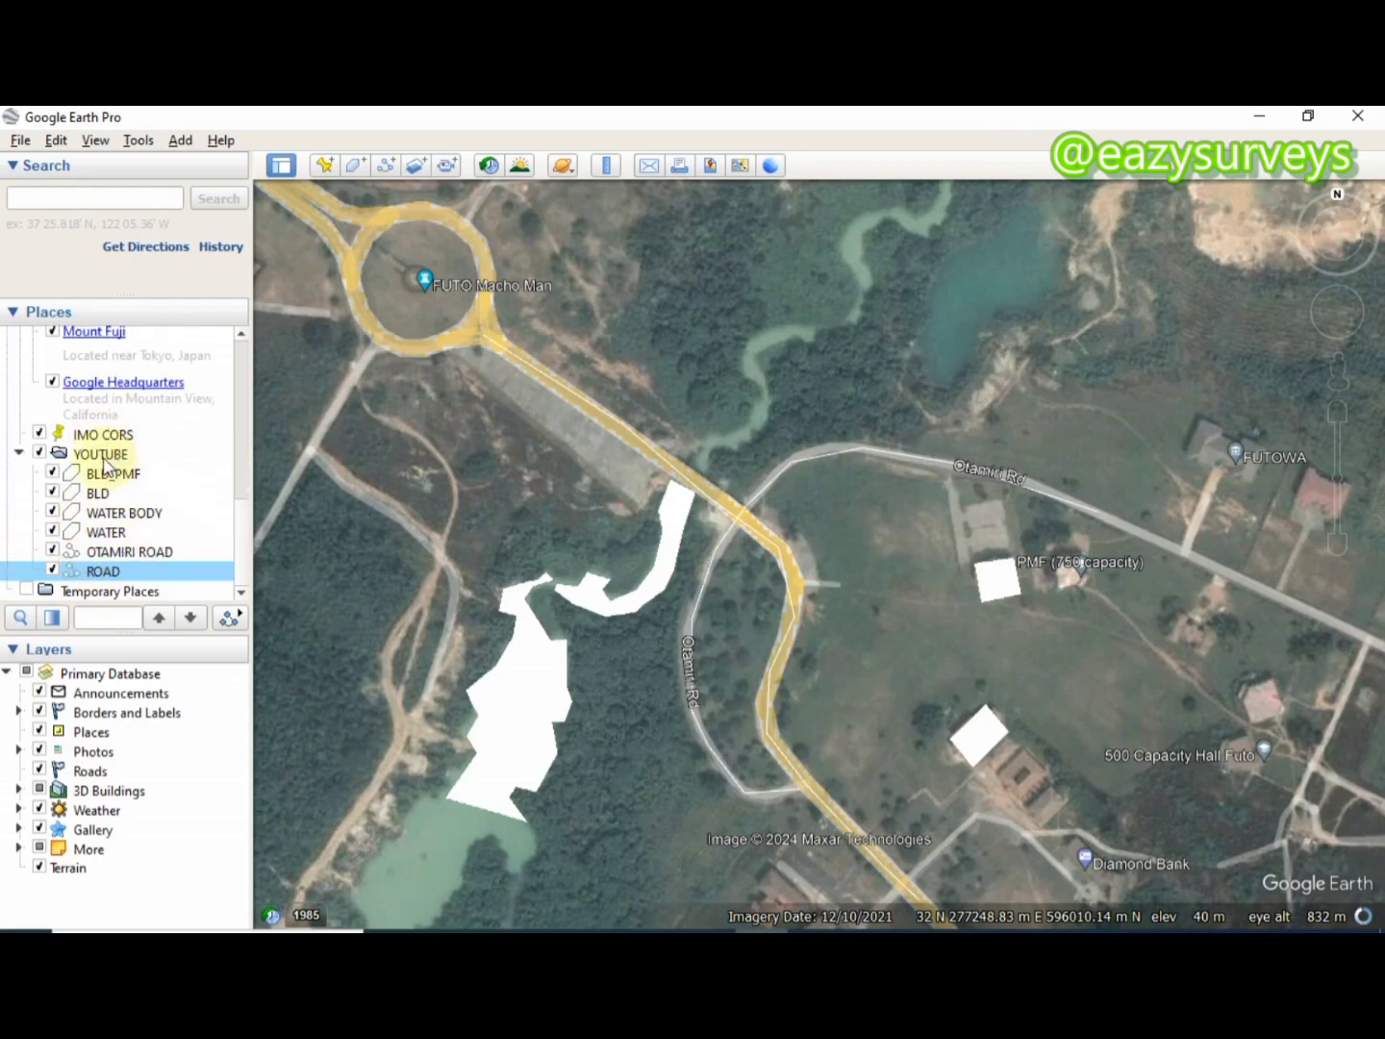
- Save the YOUTUBE folder as a KMZ file named YOUTUBE in the desktop YOUTUBE directory
{"action": "left_click", "coordinate": [102, 456]}
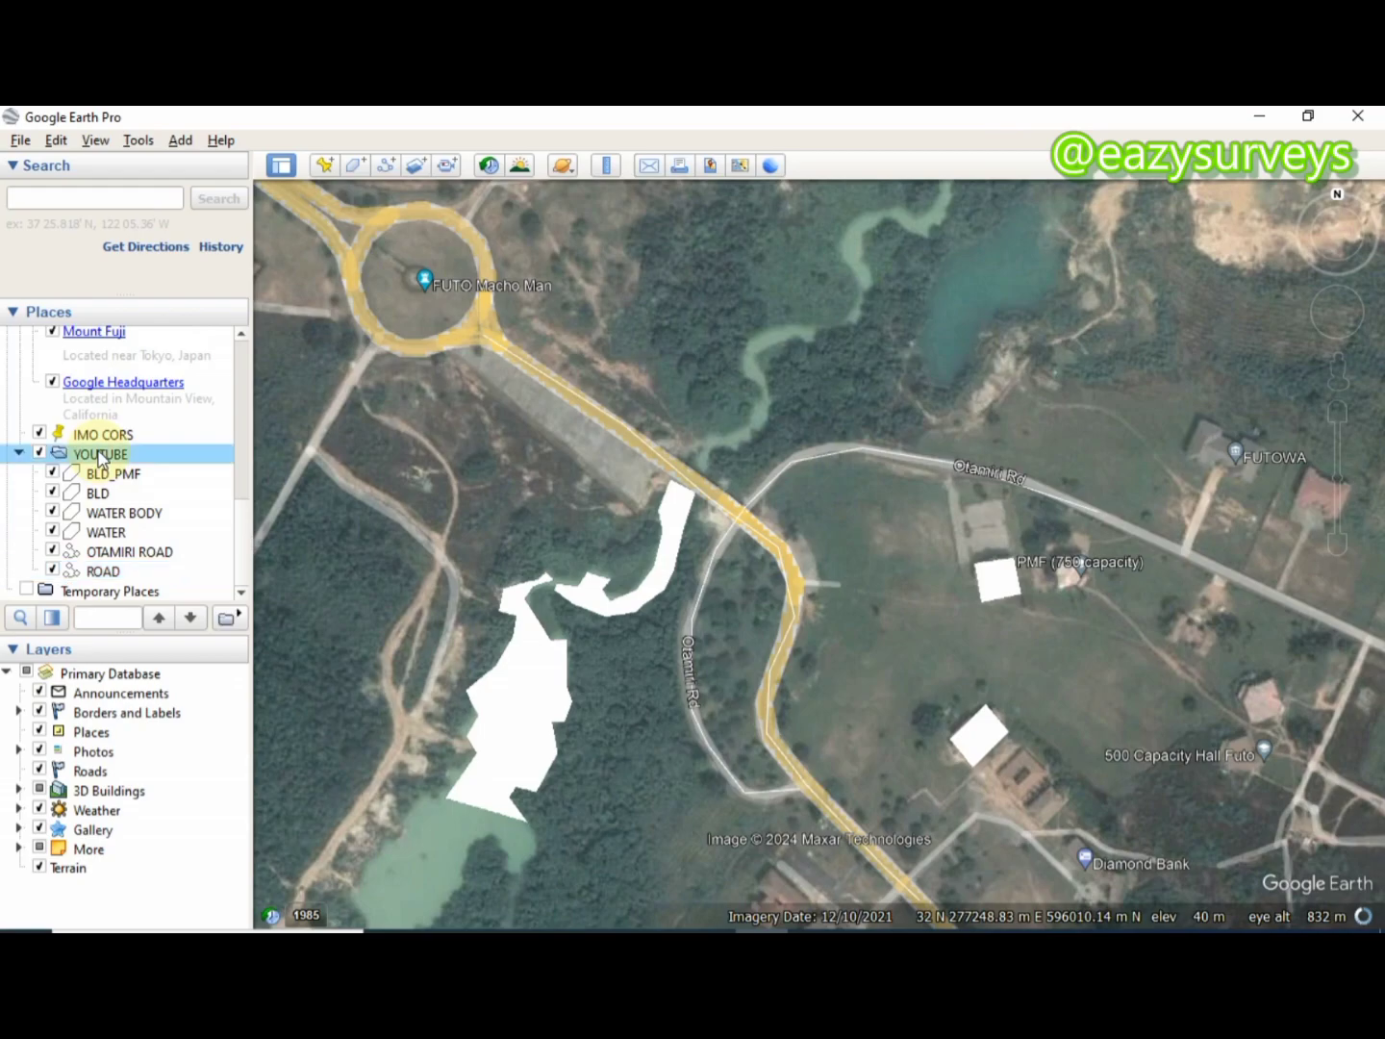
{"action": "right_click", "coordinate": [102, 456]}
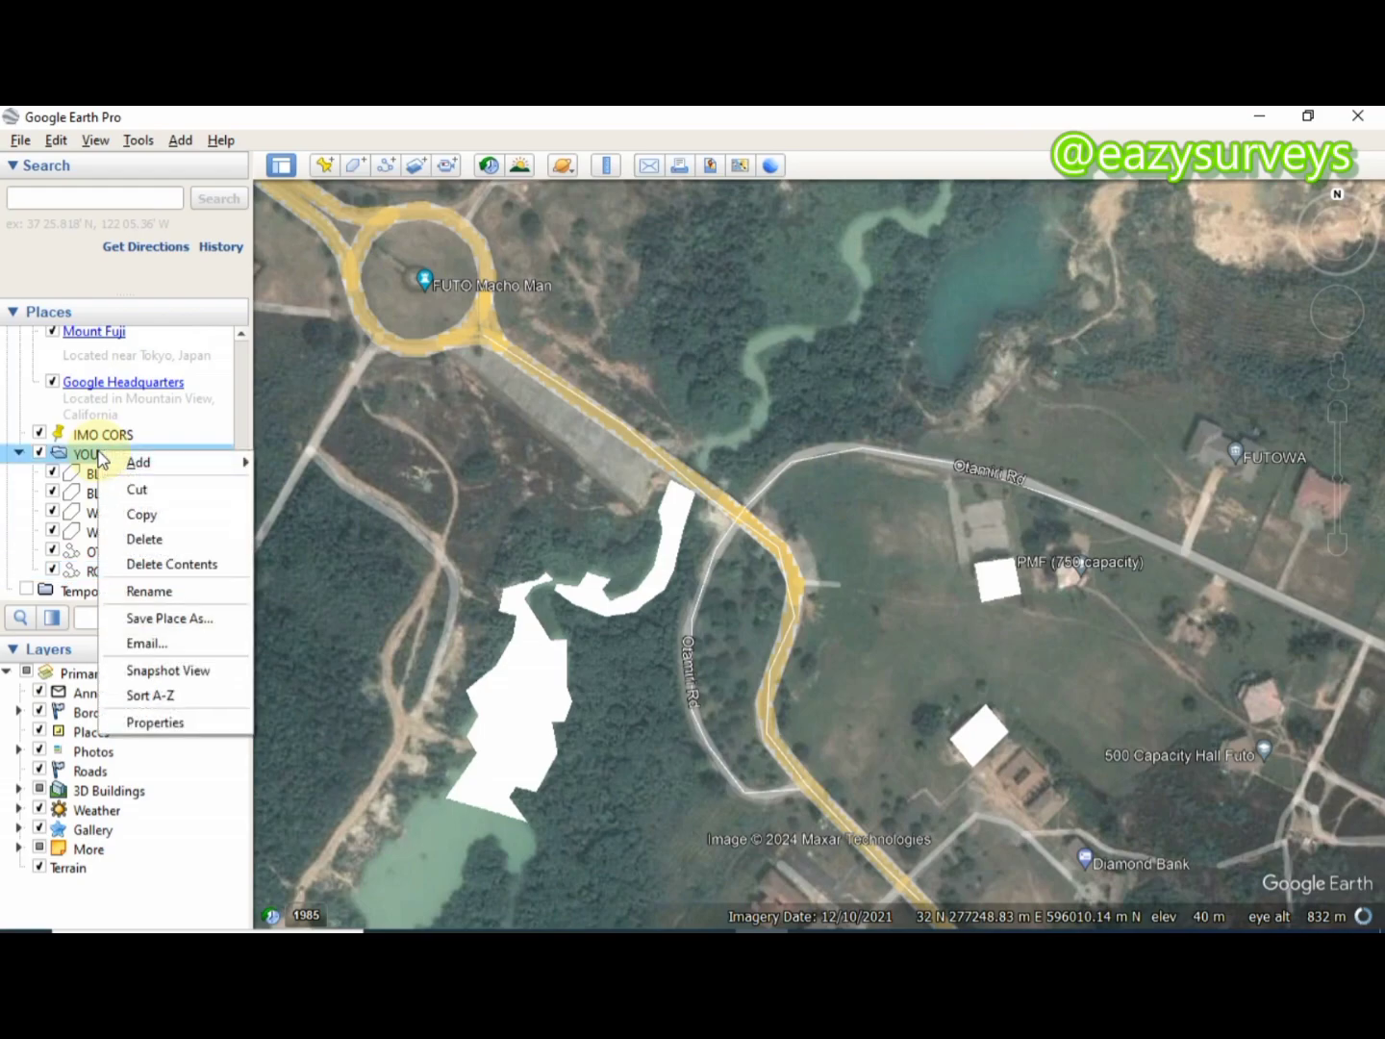
{"action": "left_click", "coordinate": [169, 618]}
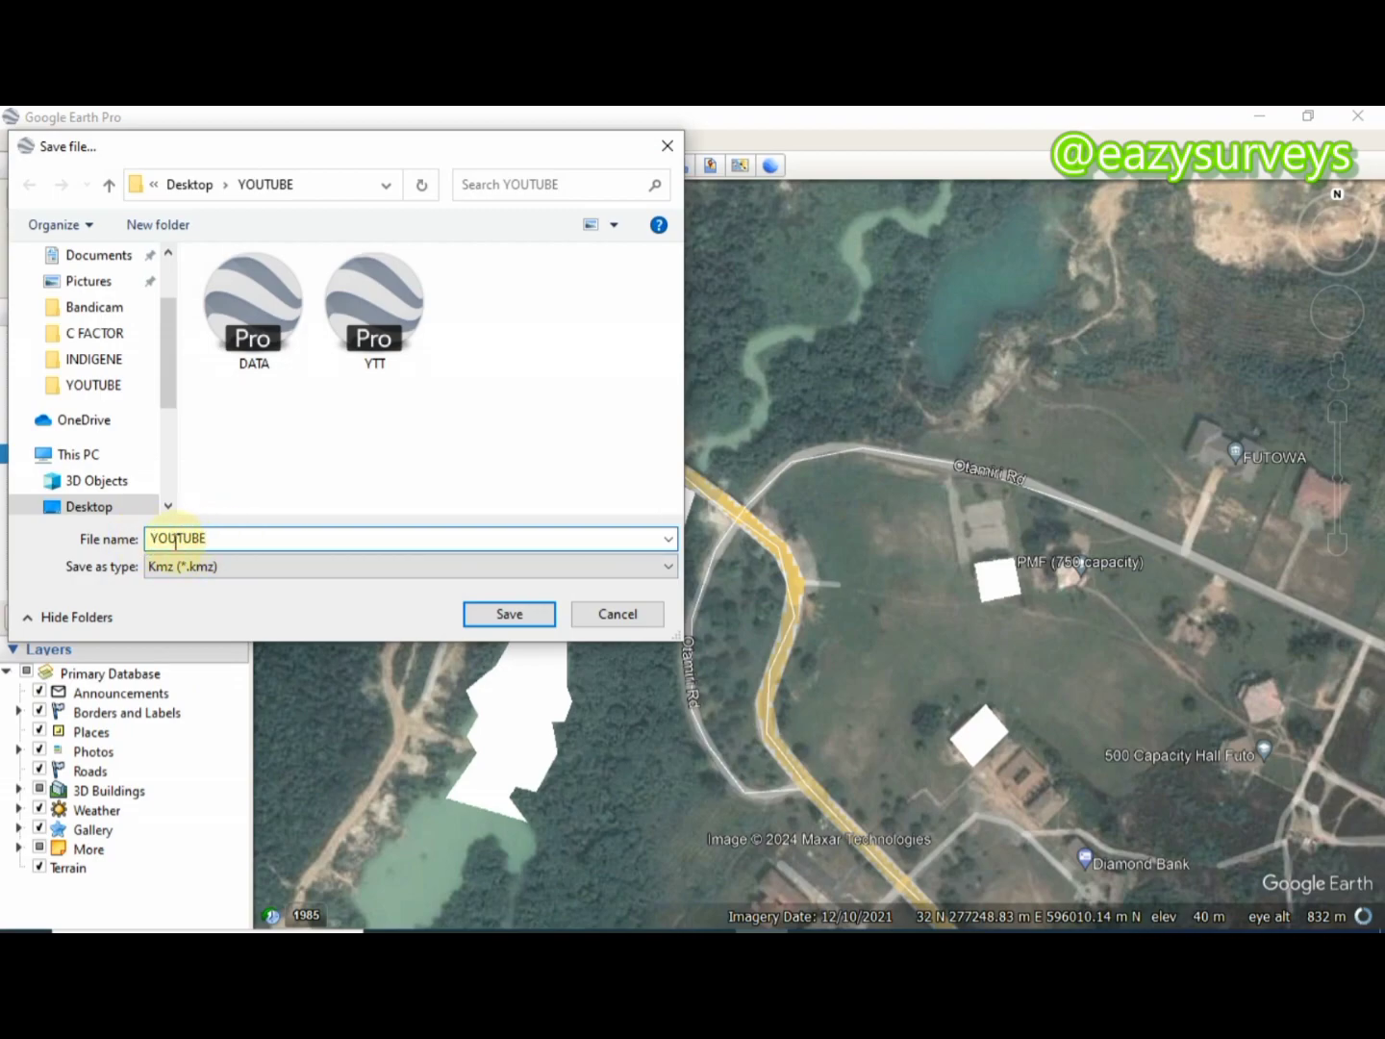
{"action": "left_click", "coordinate": [223, 578]}
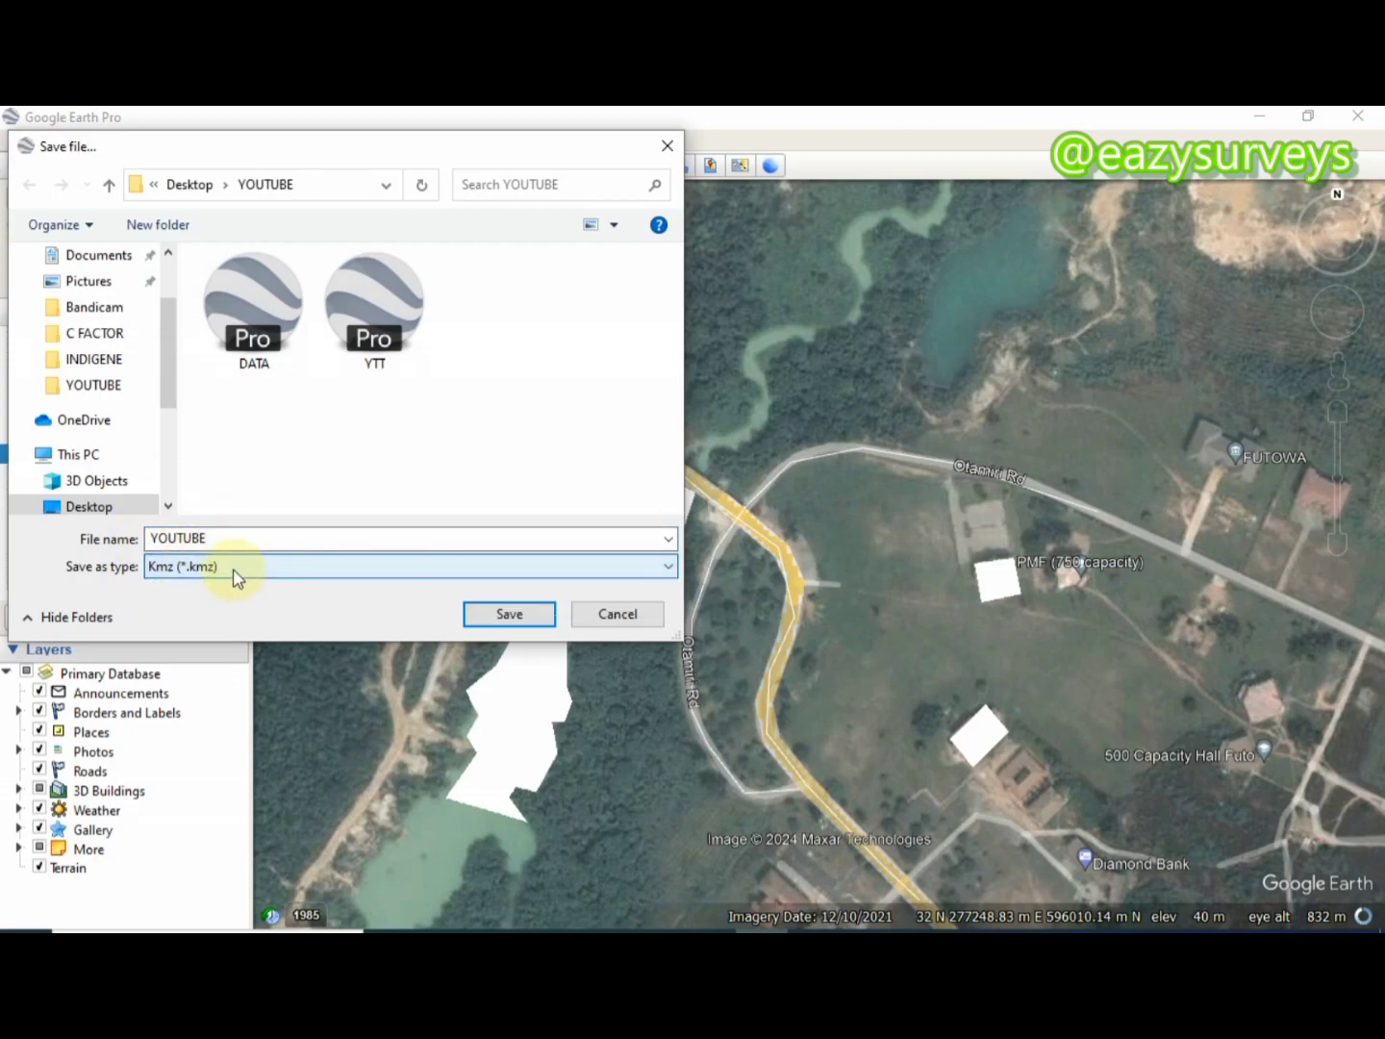
{"action": "left_click", "coordinate": [234, 576]}
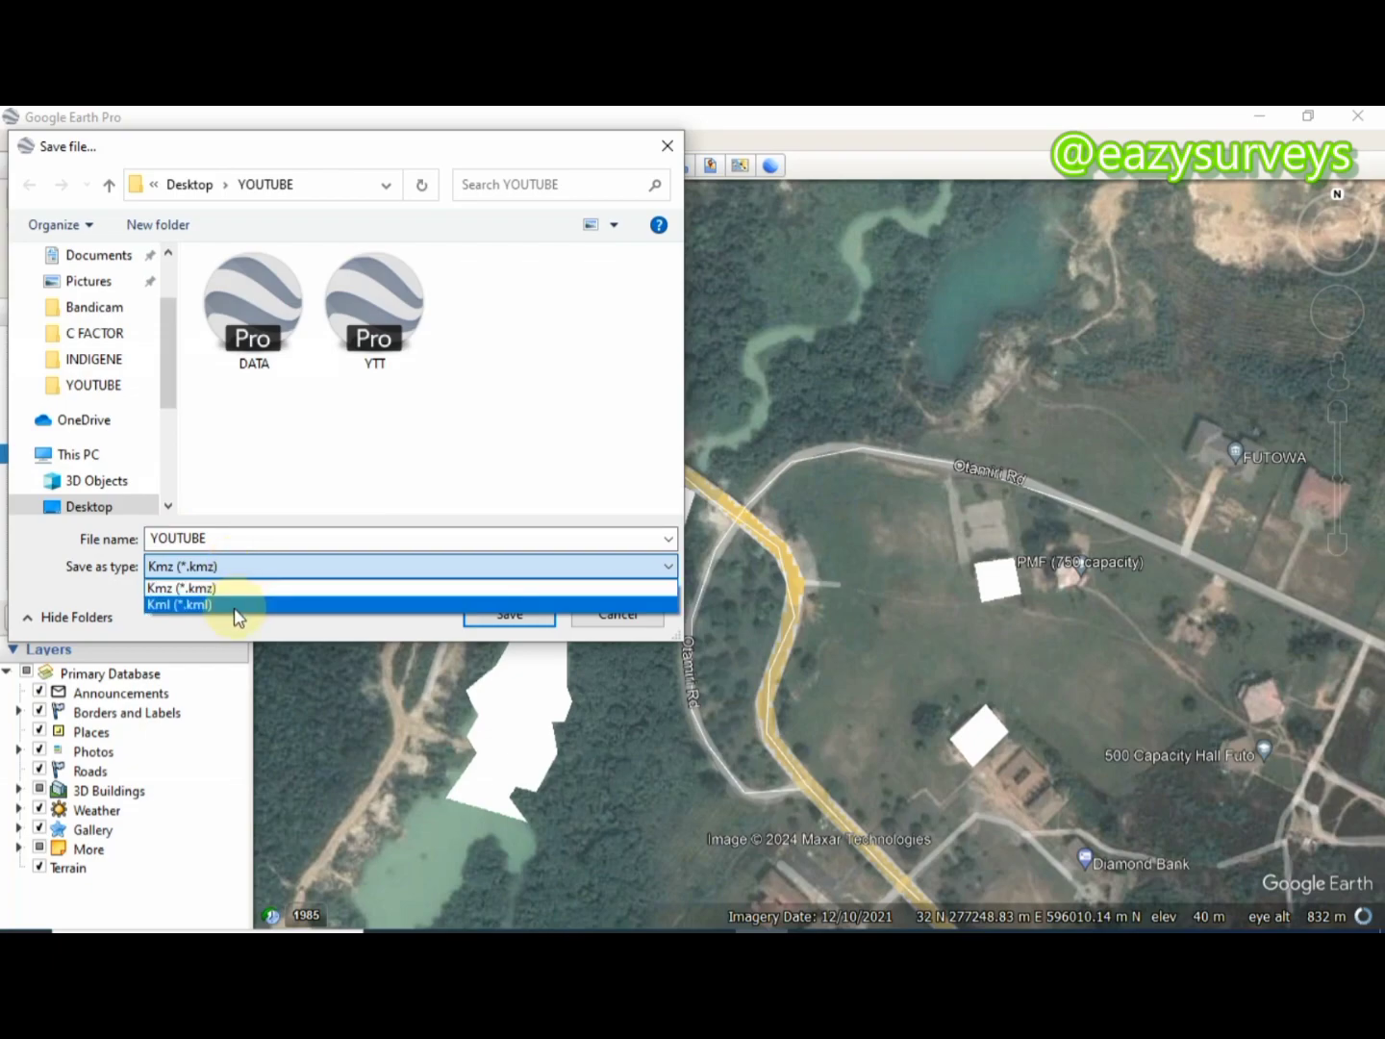
{"action": "left_click", "coordinate": [247, 580]}
{"action": "left_click", "coordinate": [509, 619]}
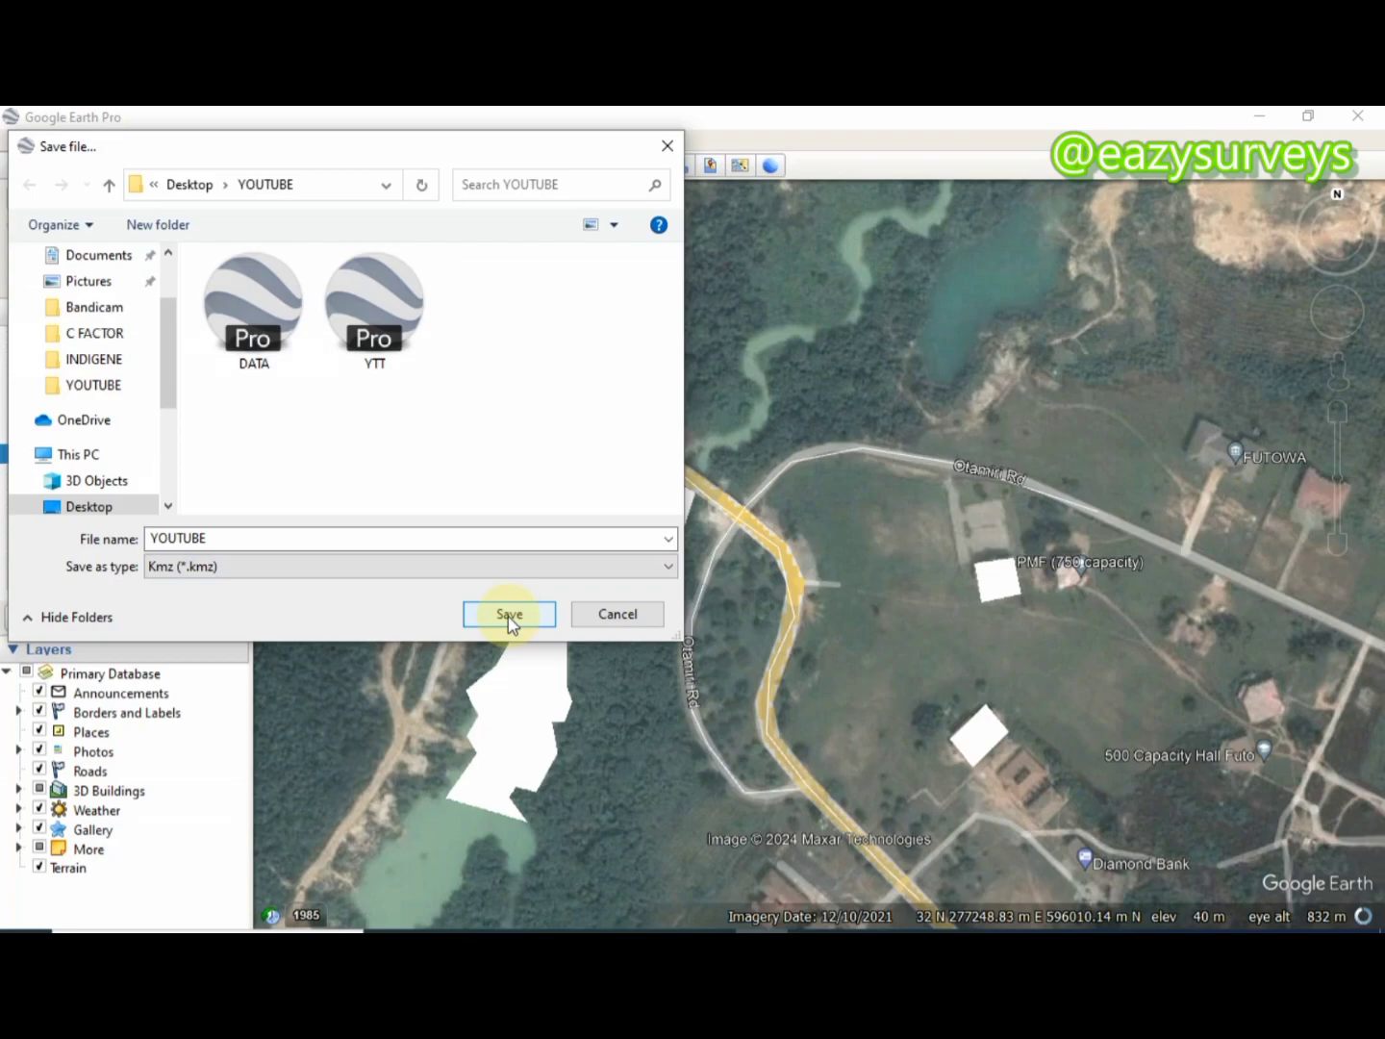
{"action": "left_click", "coordinate": [509, 615]}
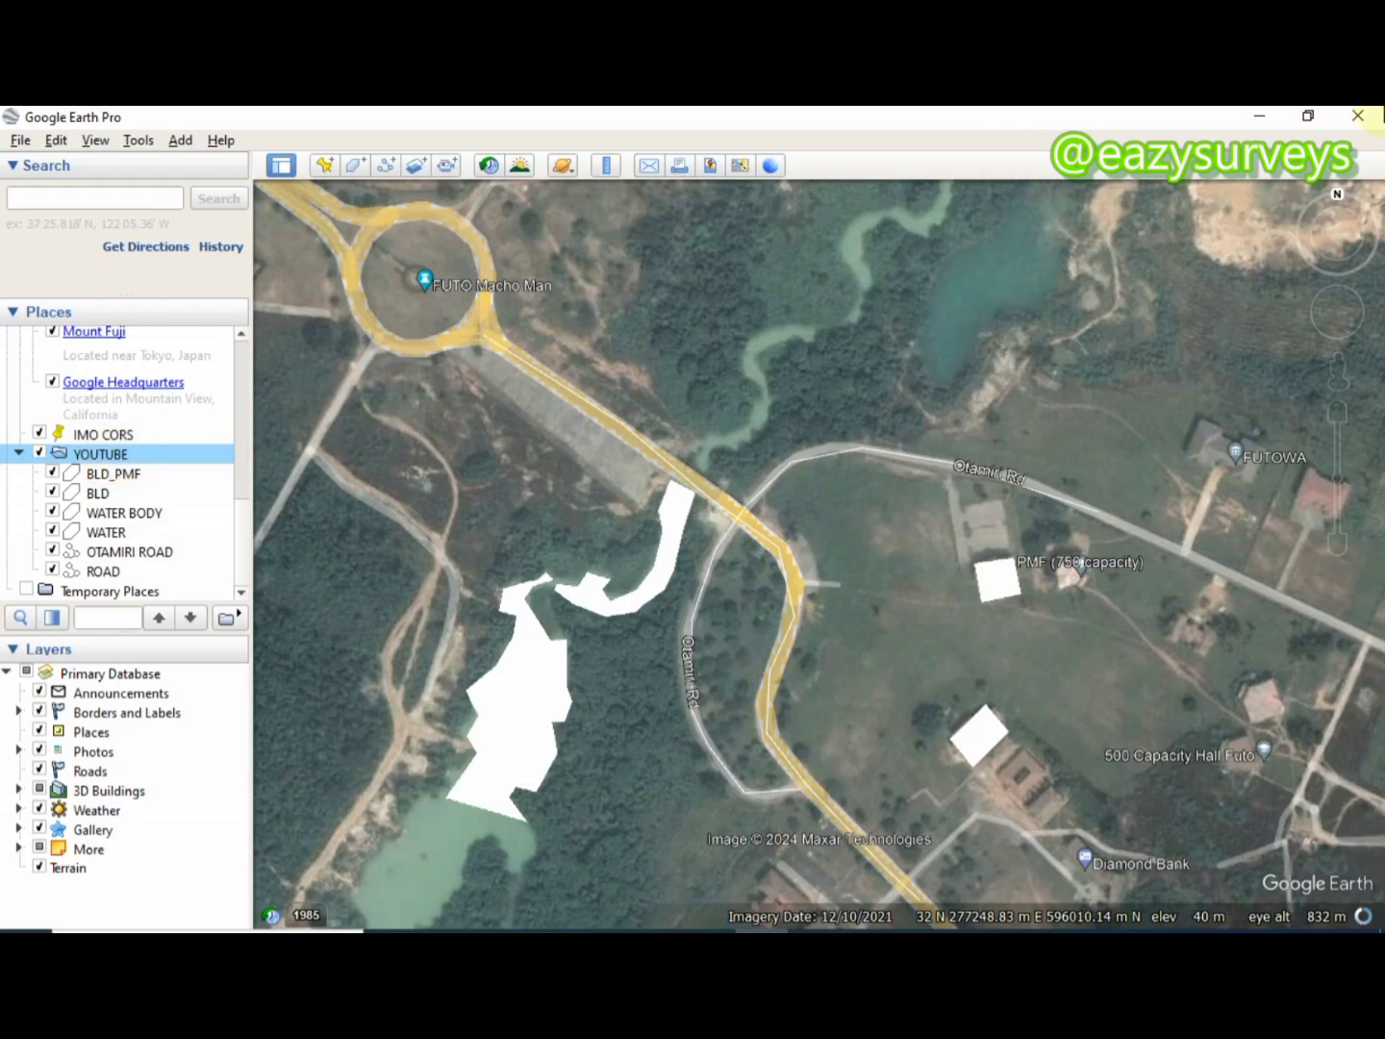
- Switch to Global Mapper and open the YOUTUBE KMZ file from the desktop YOUTUBE directory
{"action": "left_click", "coordinate": [1266, 117]}
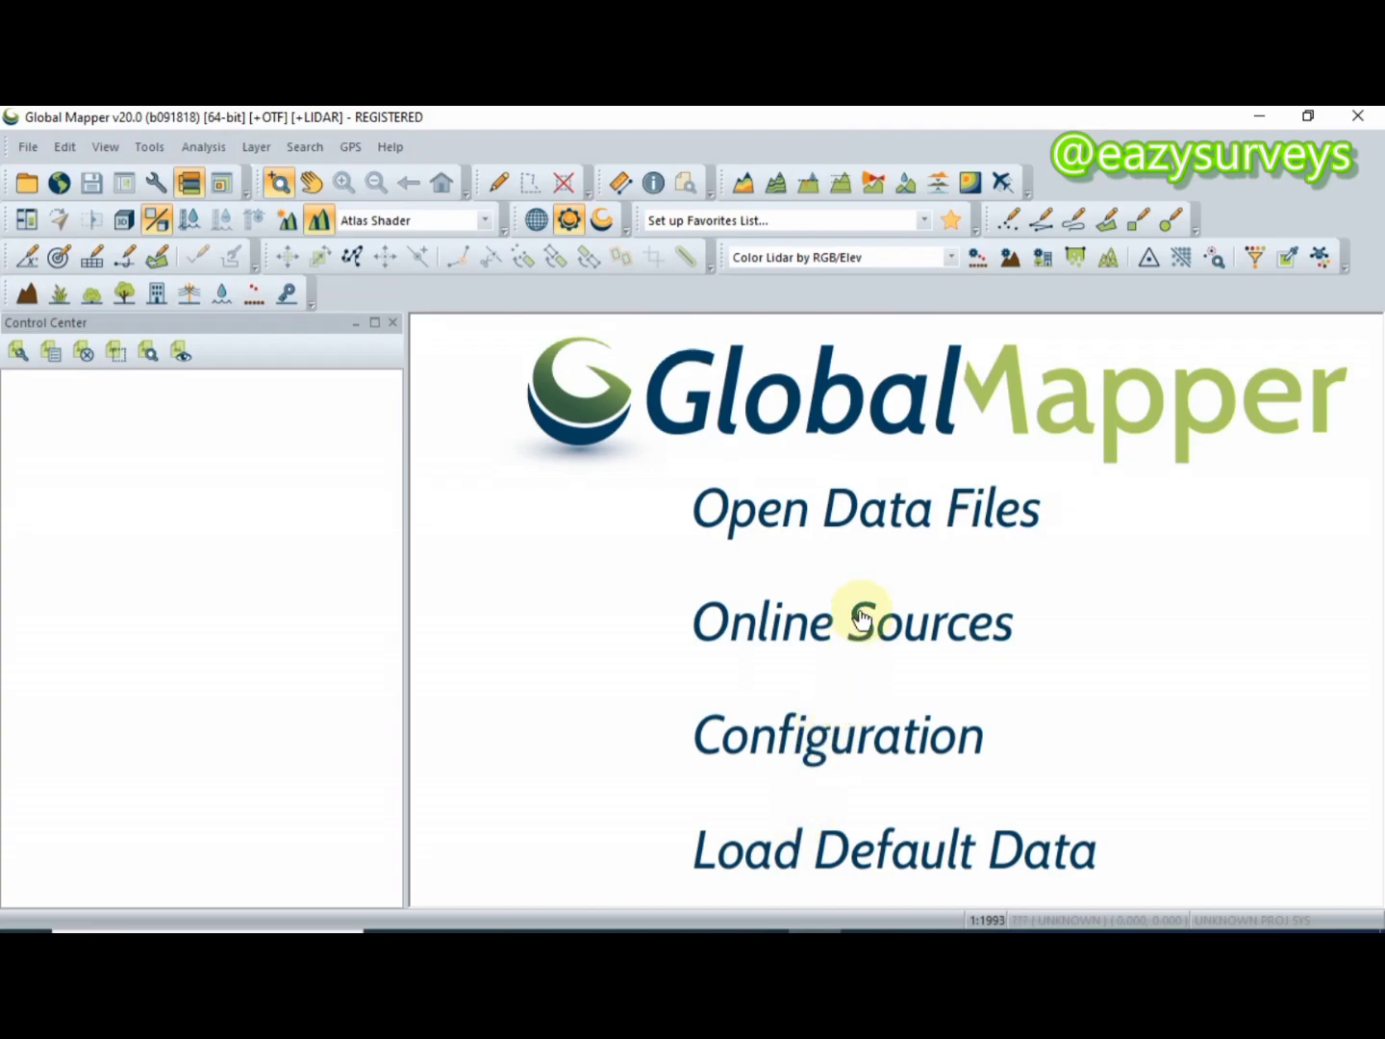
{"action": "left_click", "coordinate": [856, 520]}
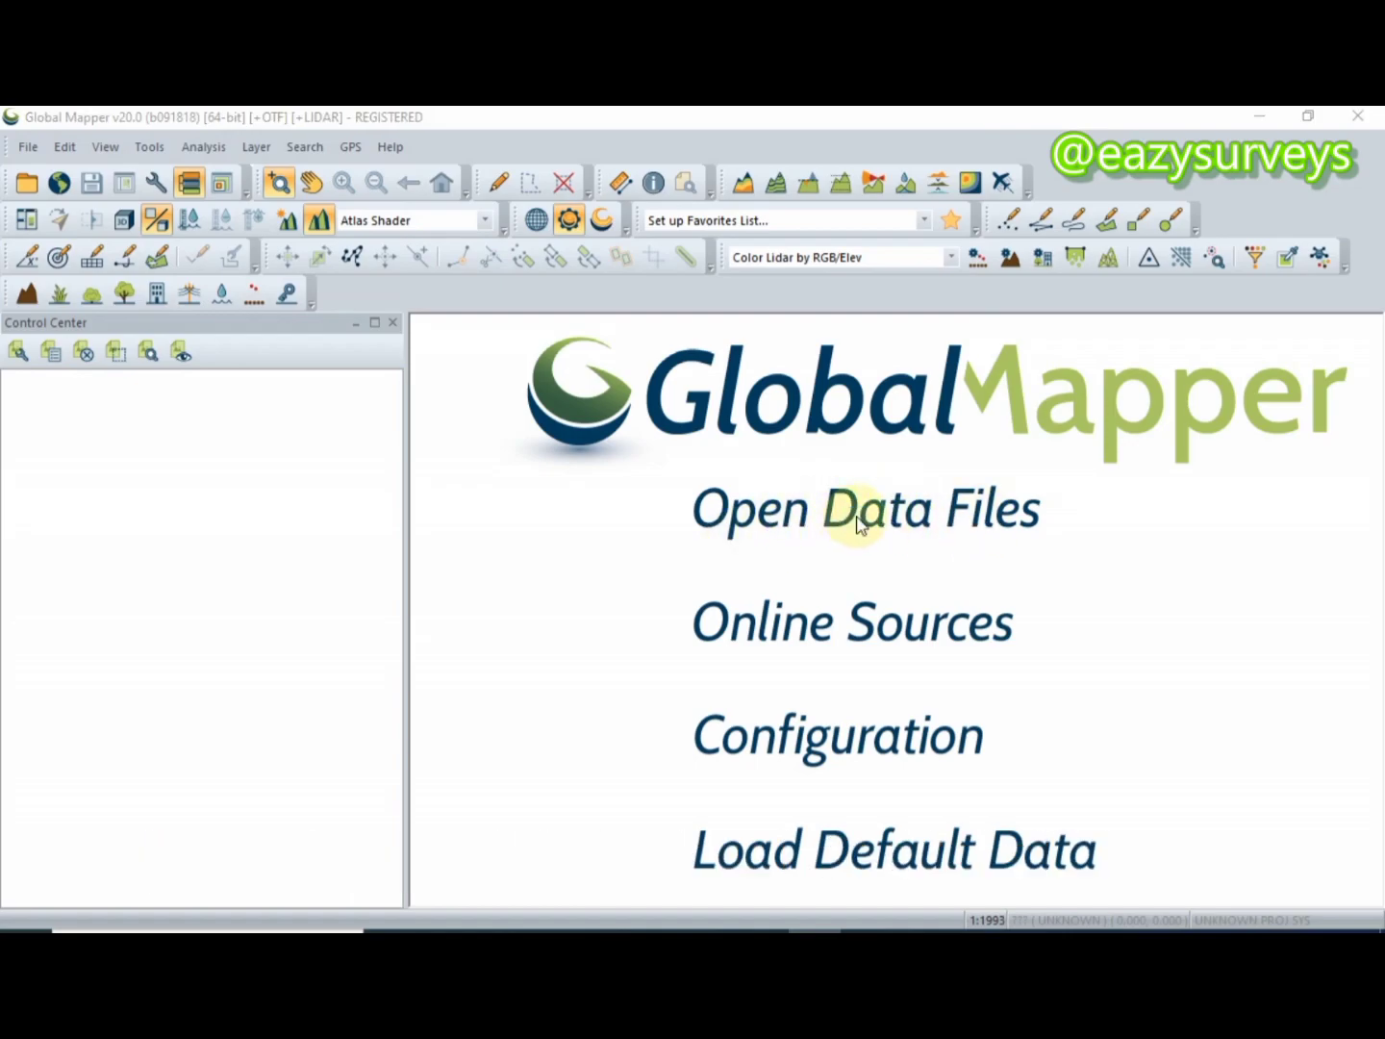
{"action": "left_click", "coordinate": [388, 187]}
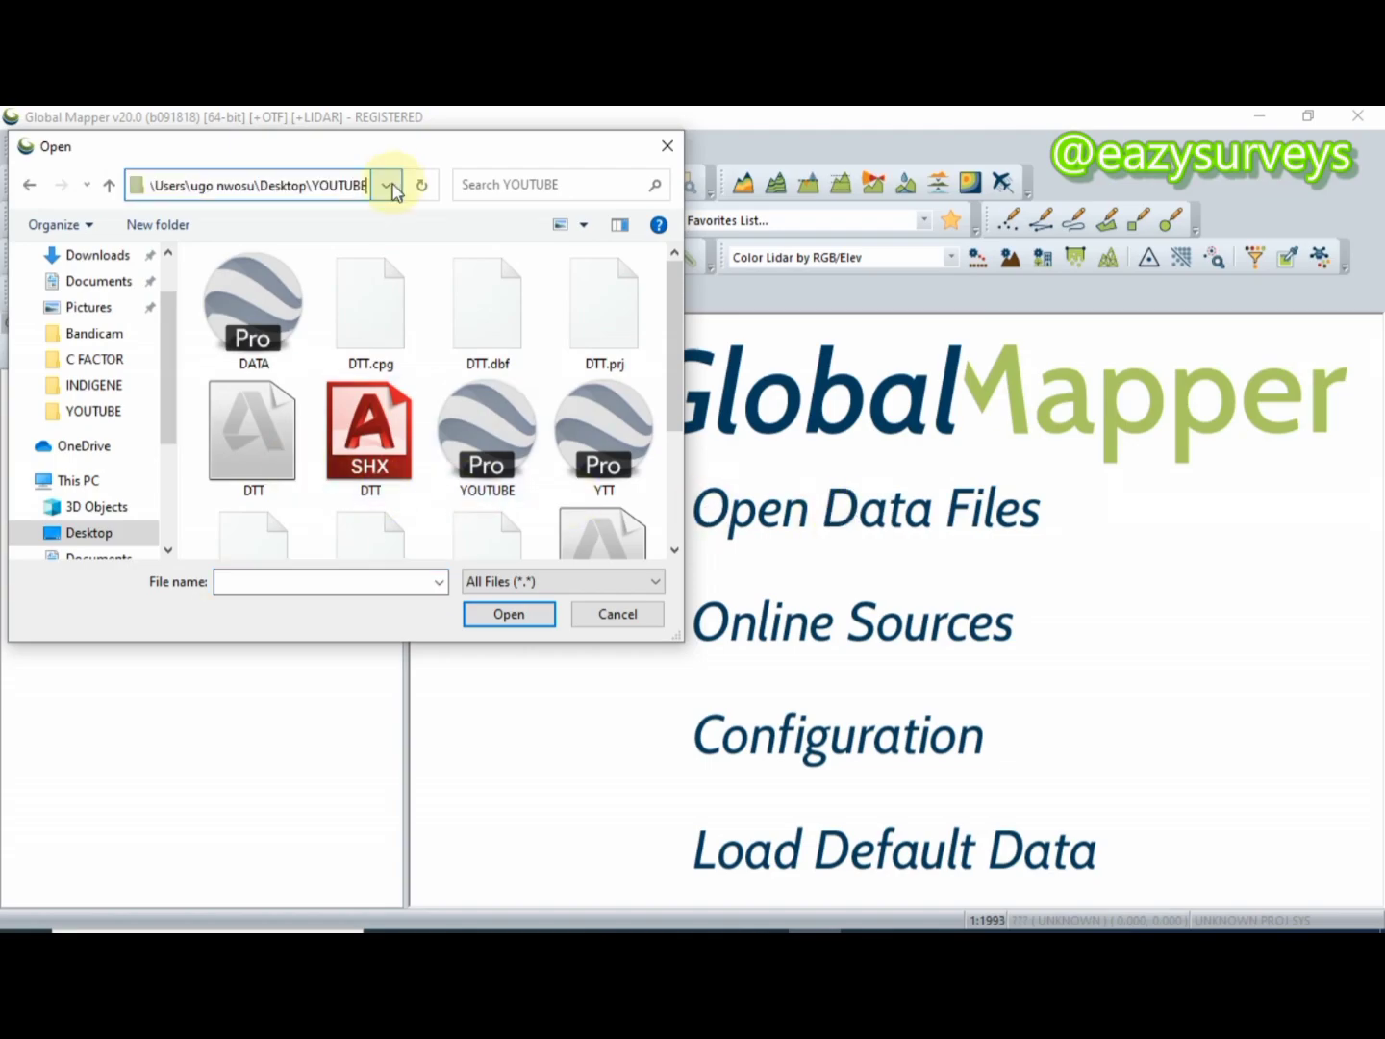
{"action": "left_click", "coordinate": [112, 417]}
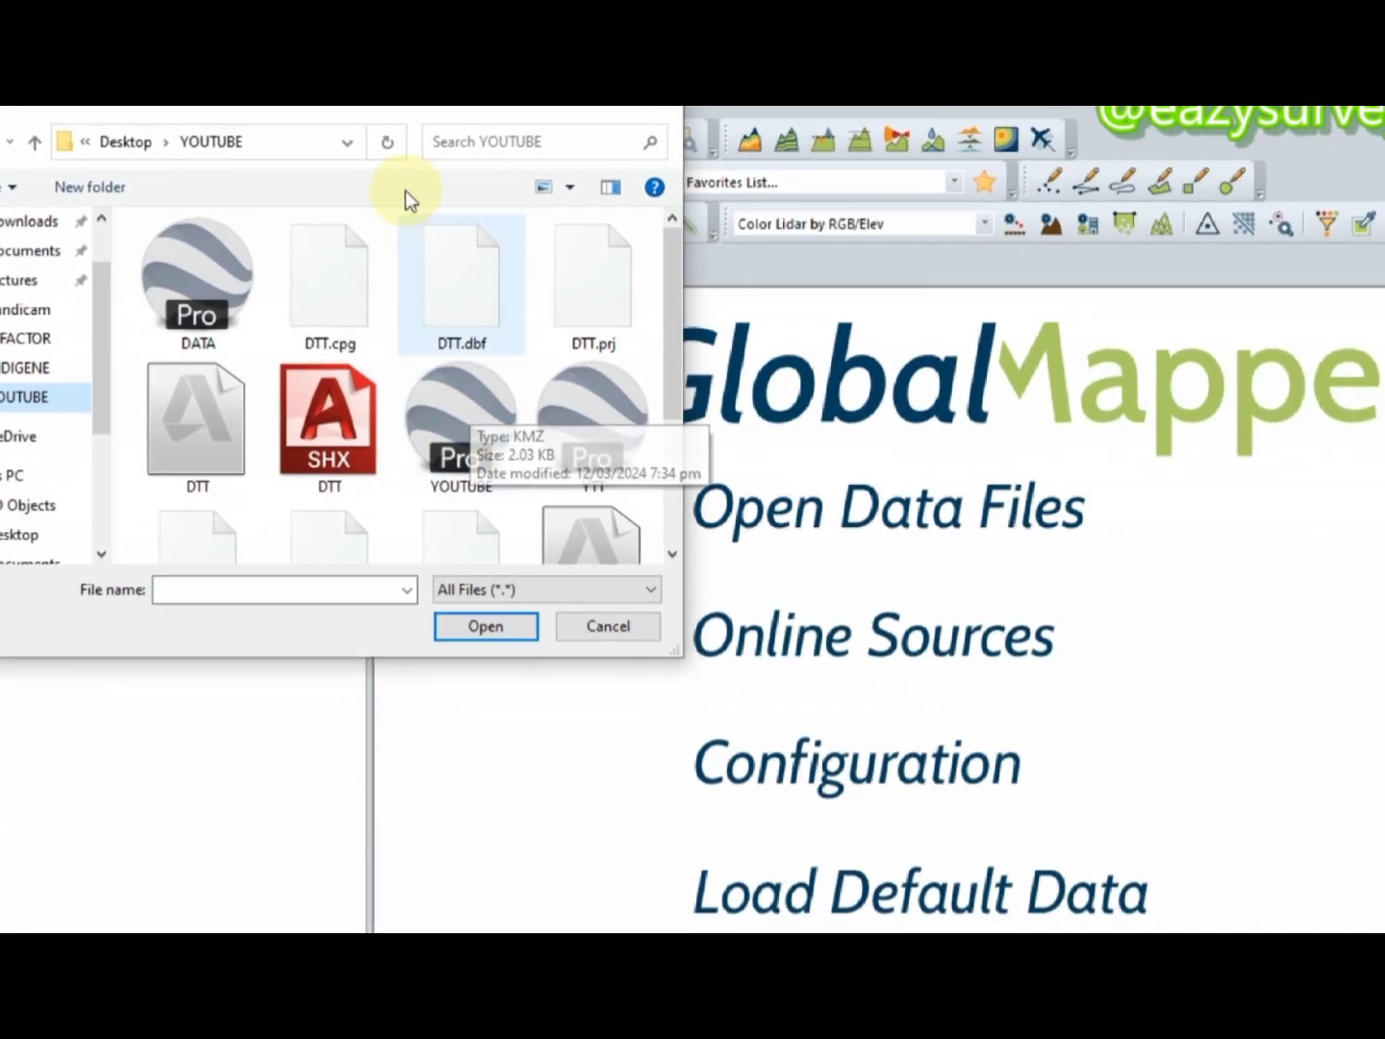
{"action": "left_click_drag", "start_coordinate": [418, 114], "coordinate": [531, 86]}
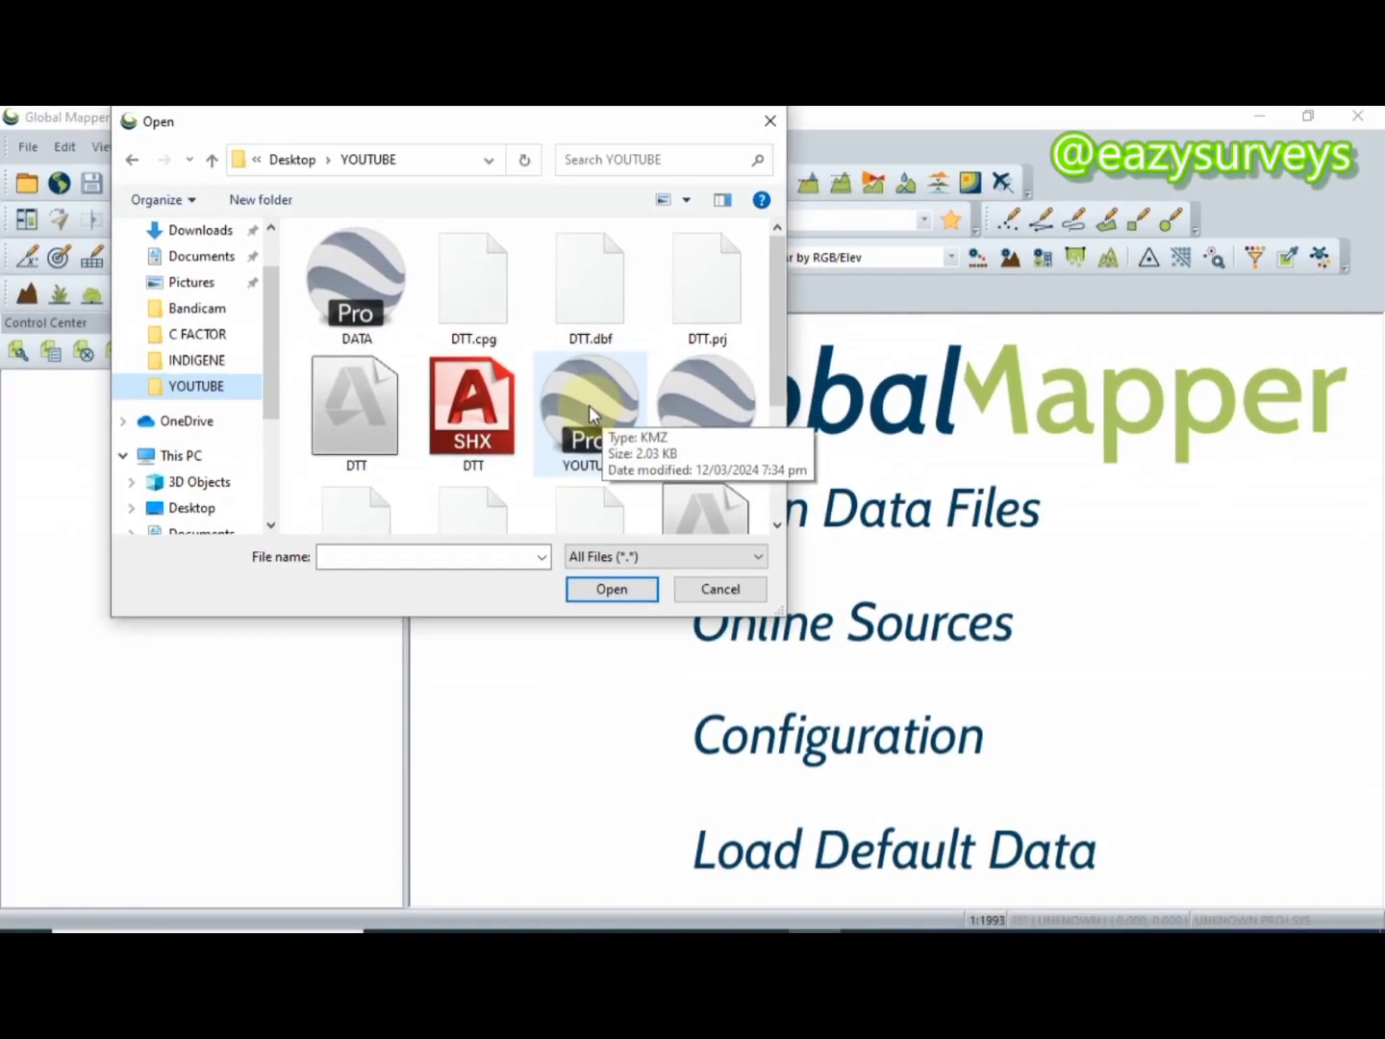
{"action": "left_click", "coordinate": [589, 402]}
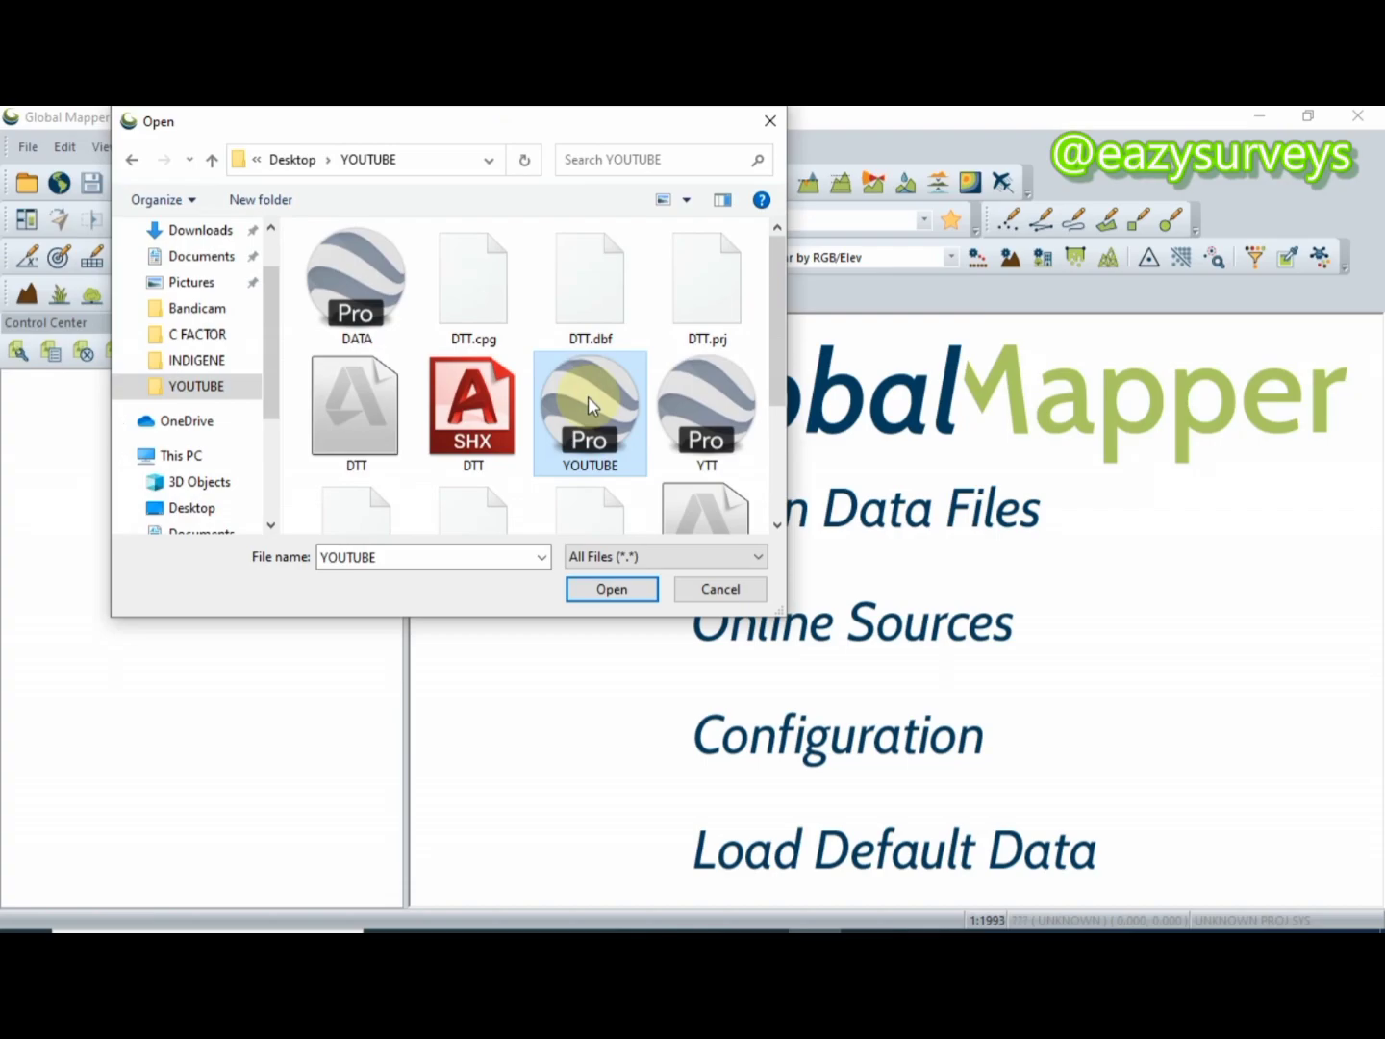
{"action": "left_click", "coordinate": [617, 591]}
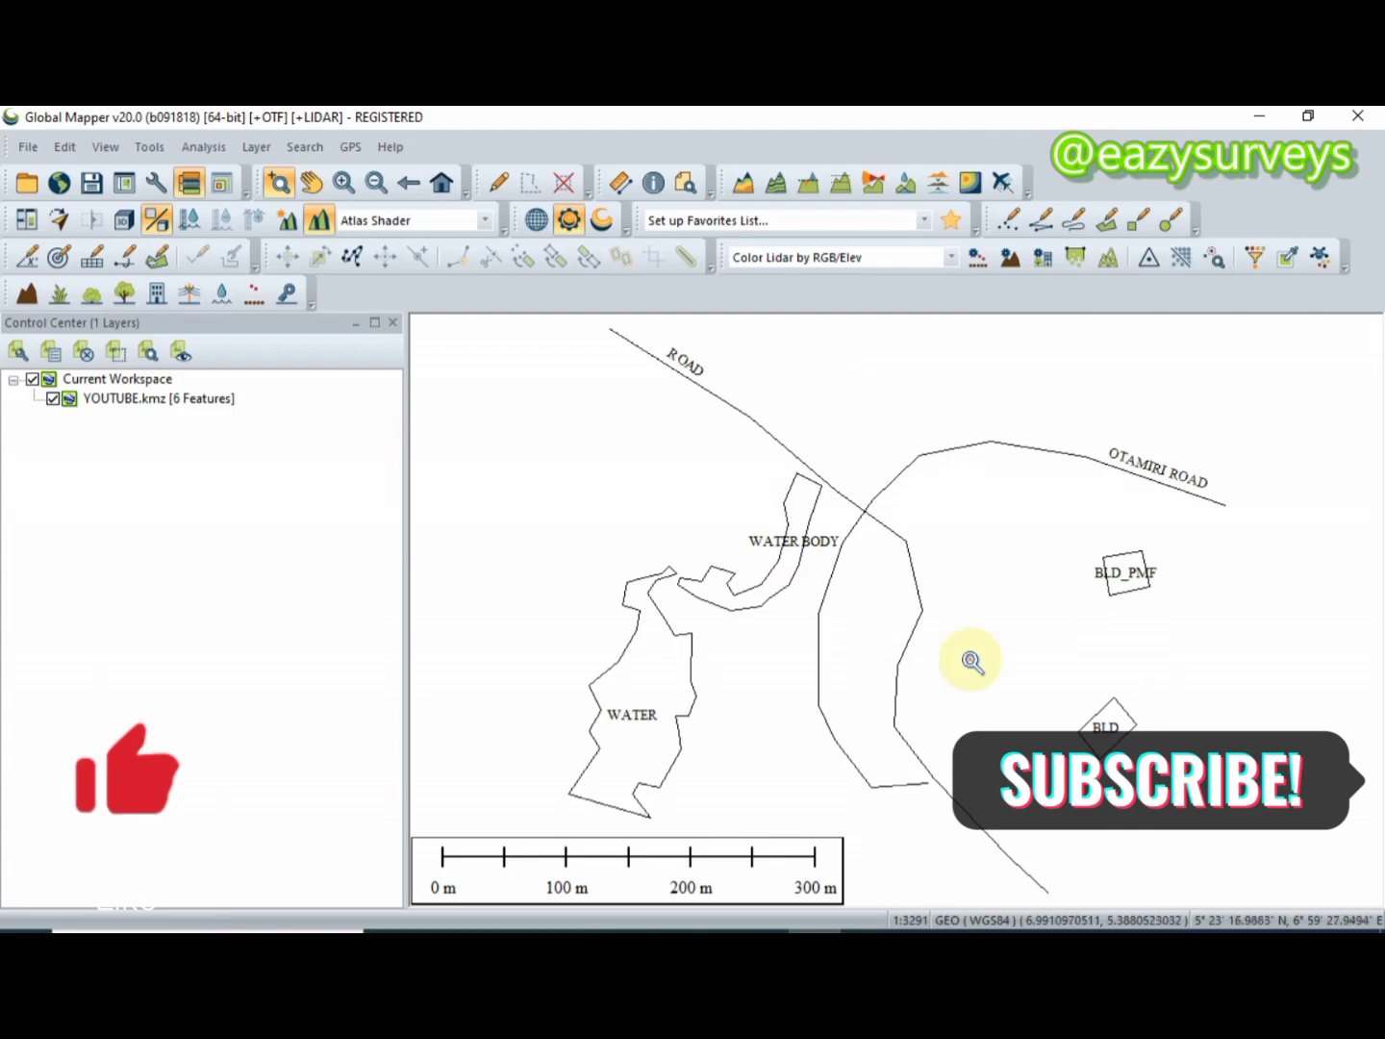
- Narrow the layer list and start exporting the YOUTUBE.kmz layer to a new file in Shapefile format, accepting the projection tip
{"action": "left_click", "coordinate": [144, 401]}
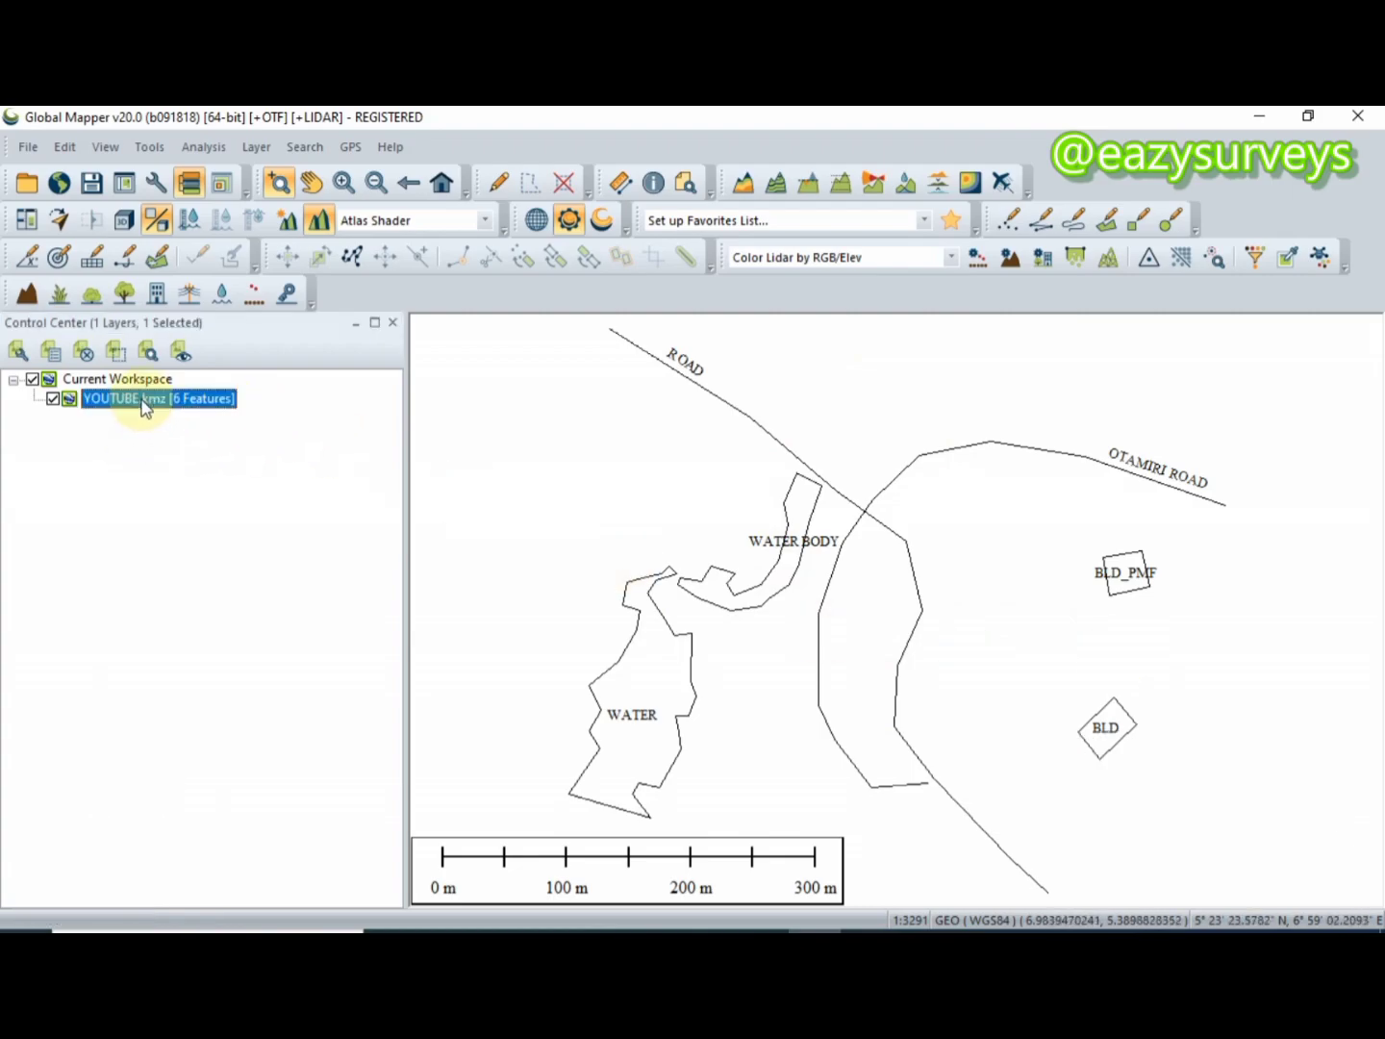
{"action": "left_click_drag", "start_coordinate": [404, 535], "coordinate": [290, 534]}
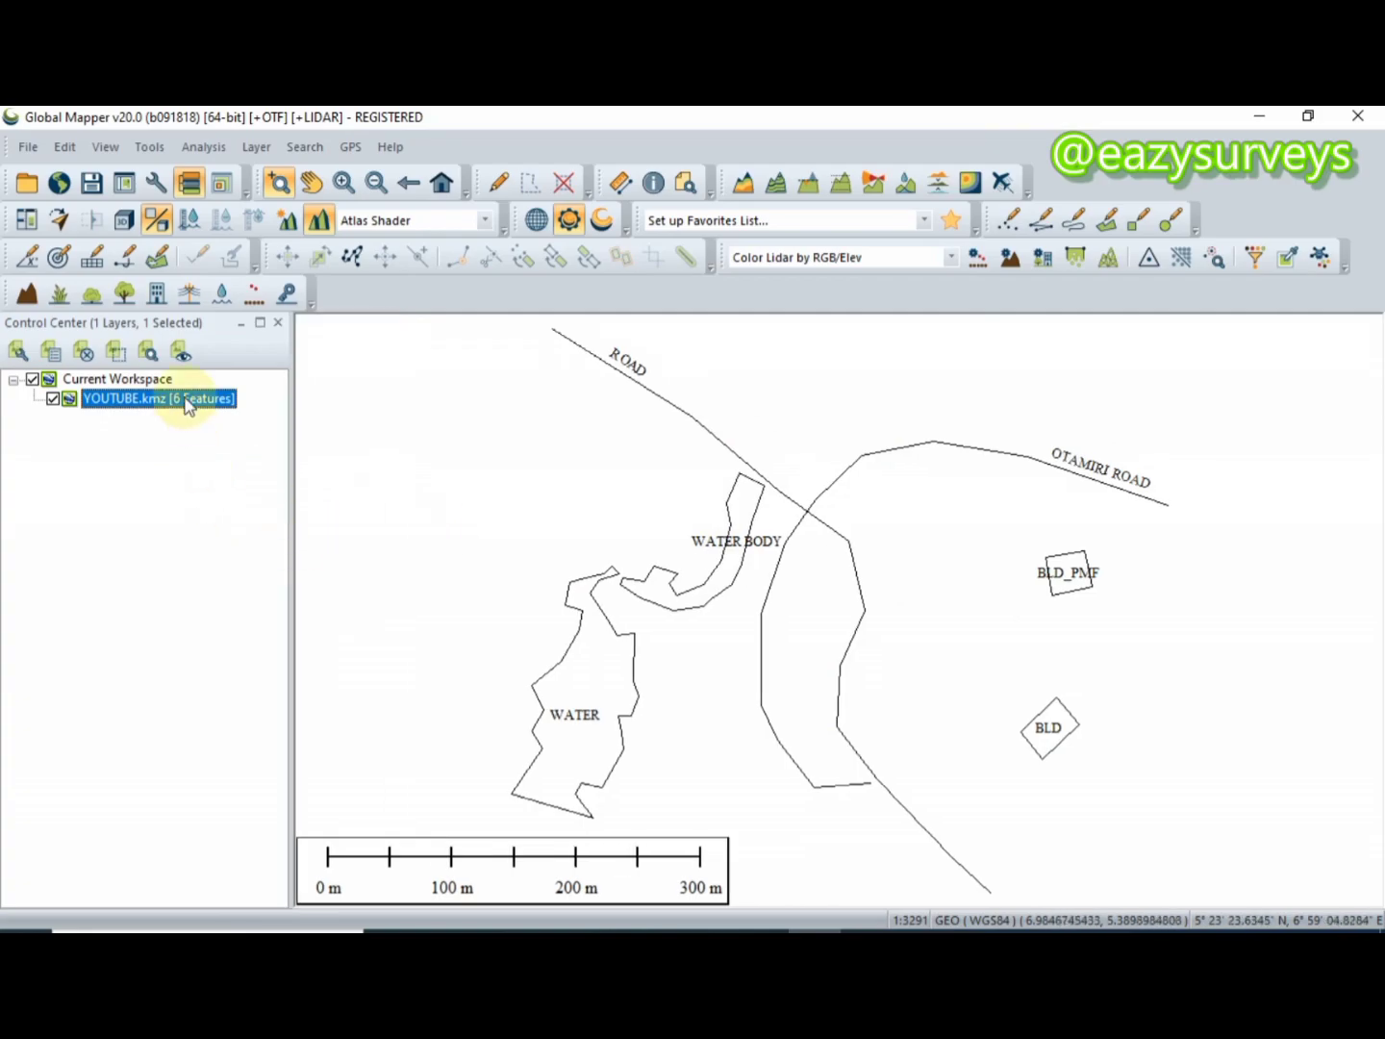
{"action": "right_click", "coordinate": [186, 404]}
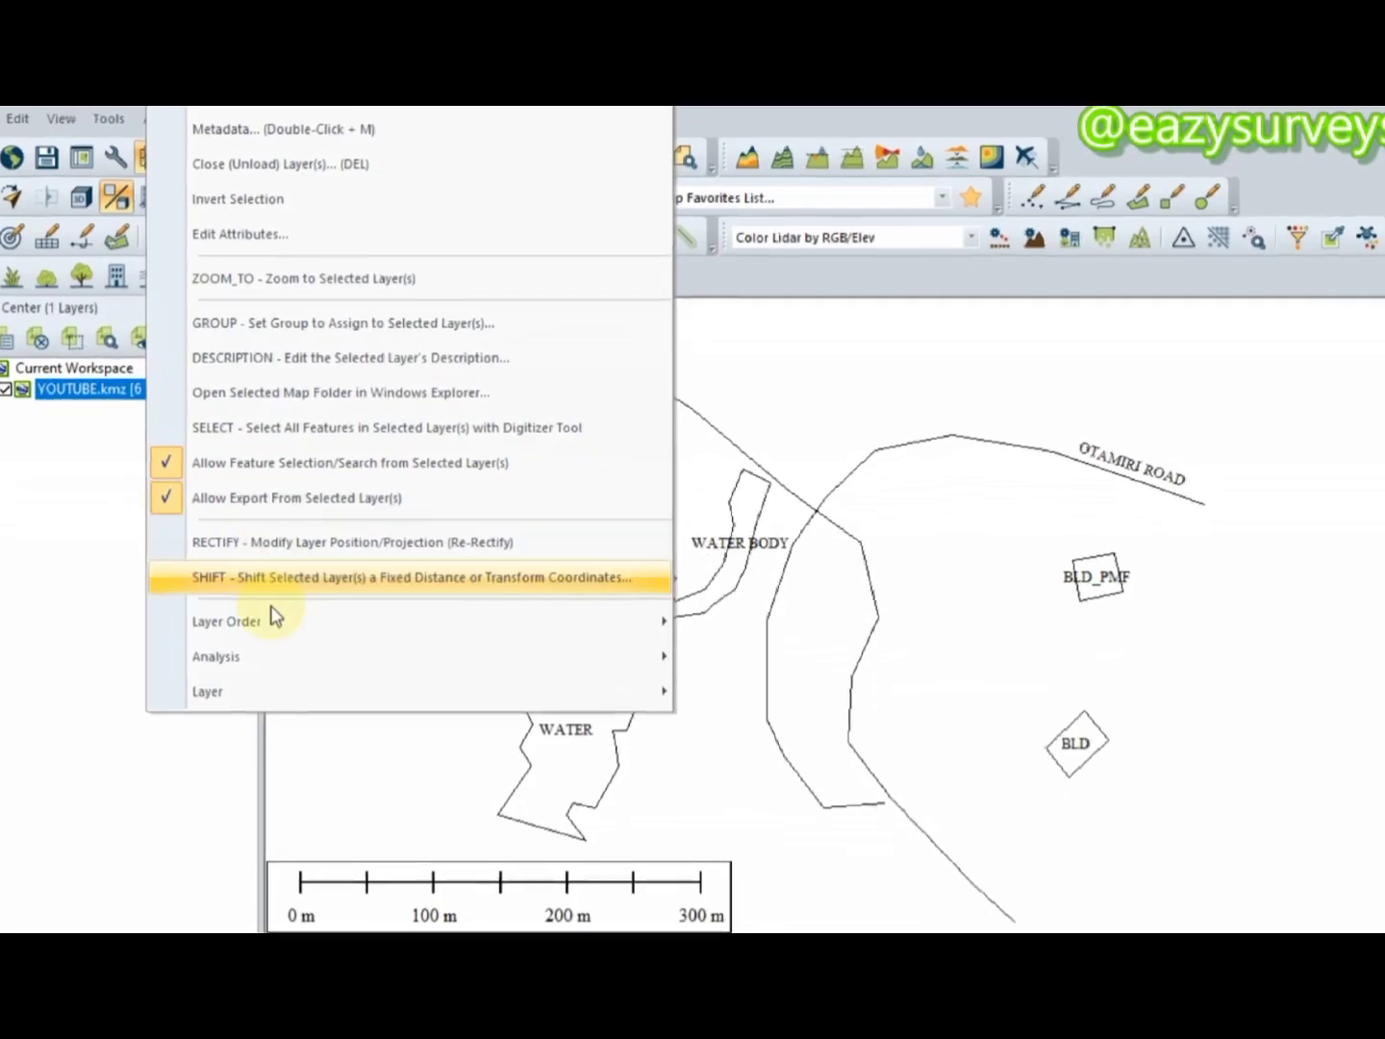
{"action": "mouse_move", "coordinate": [308, 681]}
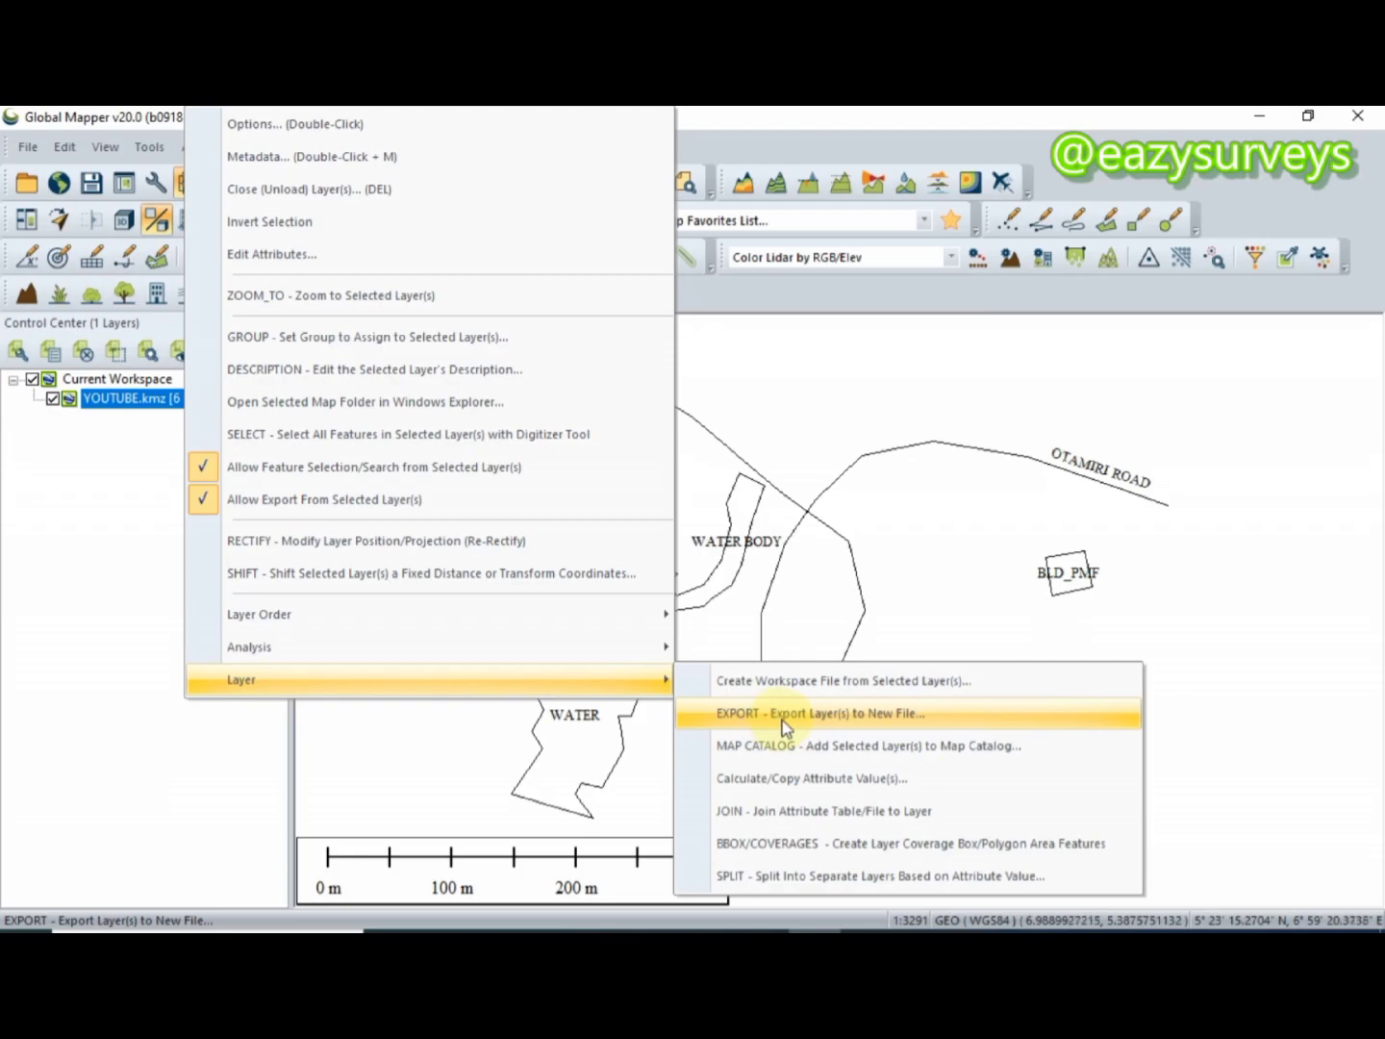
{"action": "left_click", "coordinate": [783, 722]}
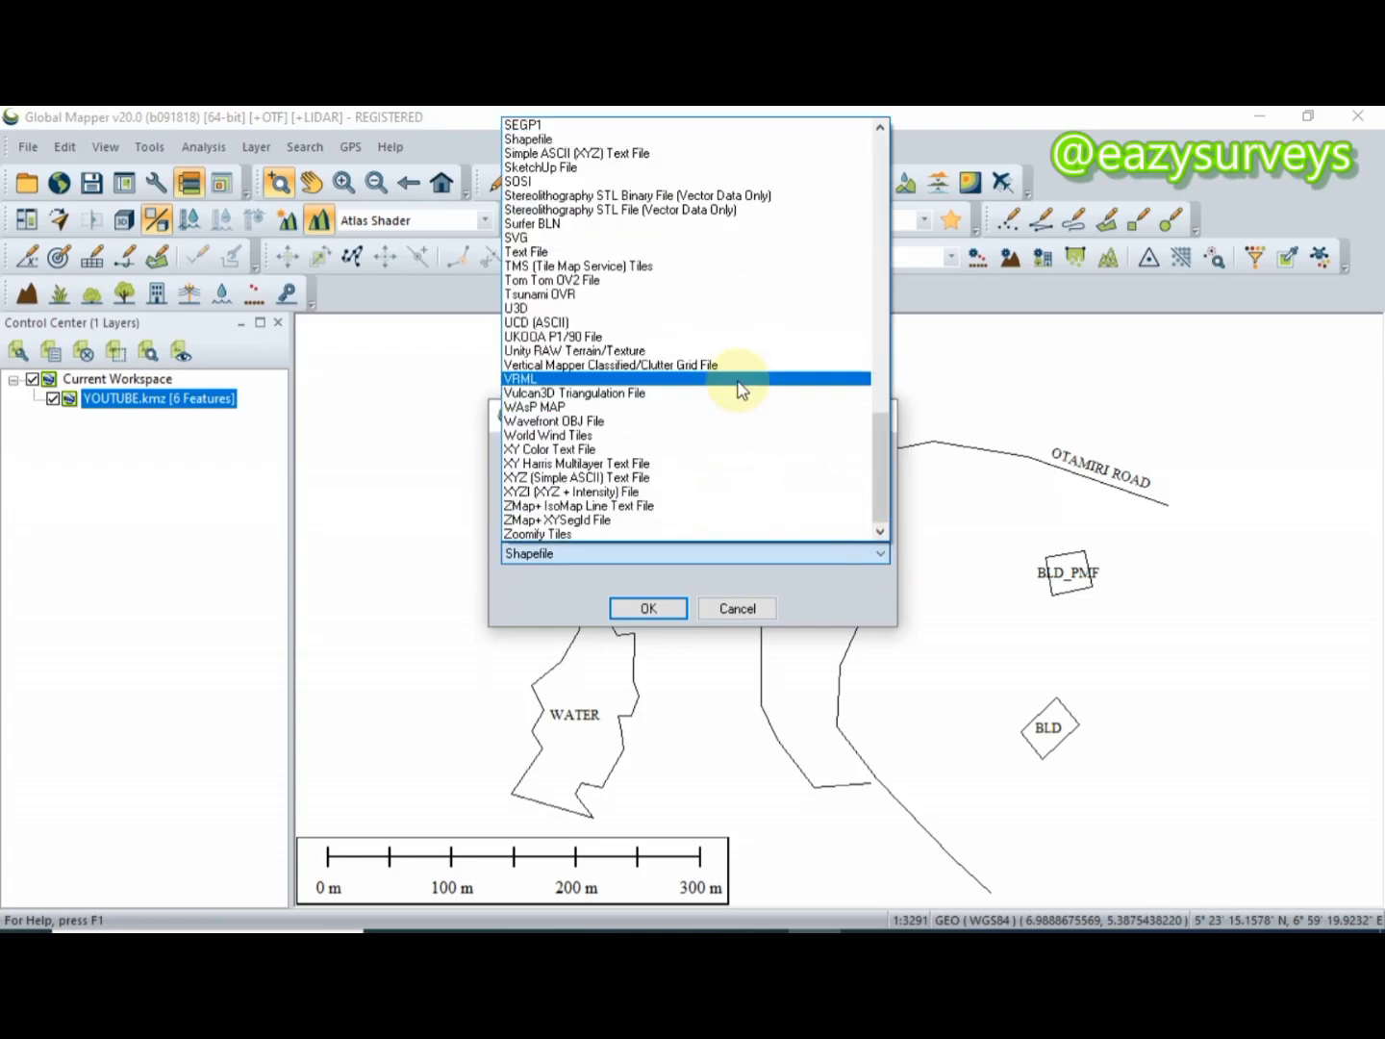
{"action": "scroll", "coordinate": [670, 170], "scroll_direction": "up", "scroll_amount": 10}
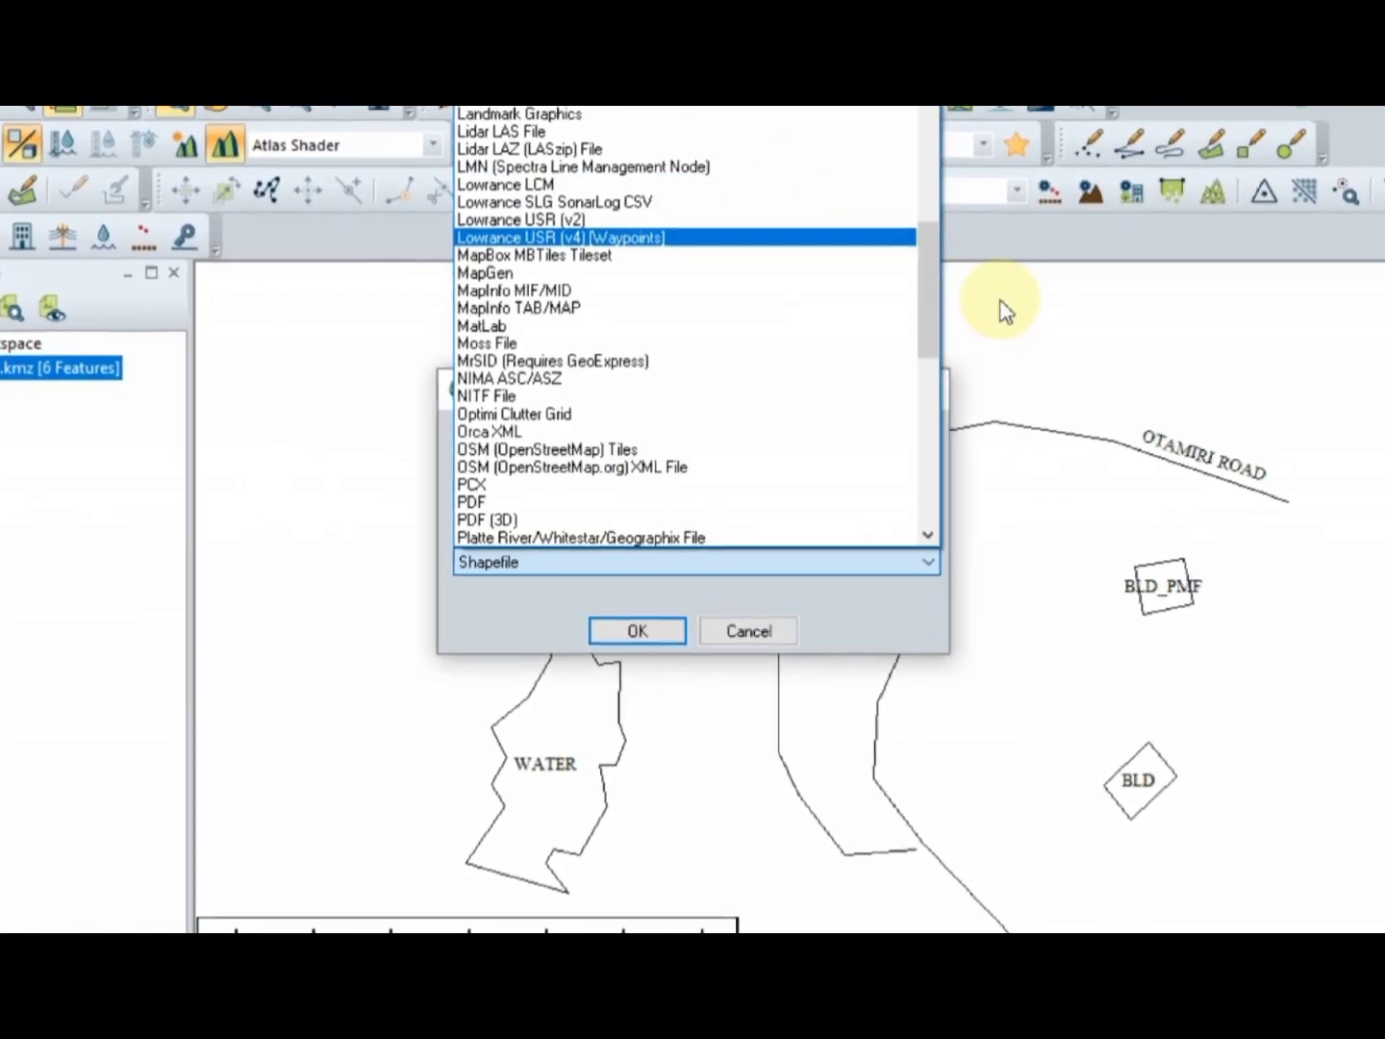
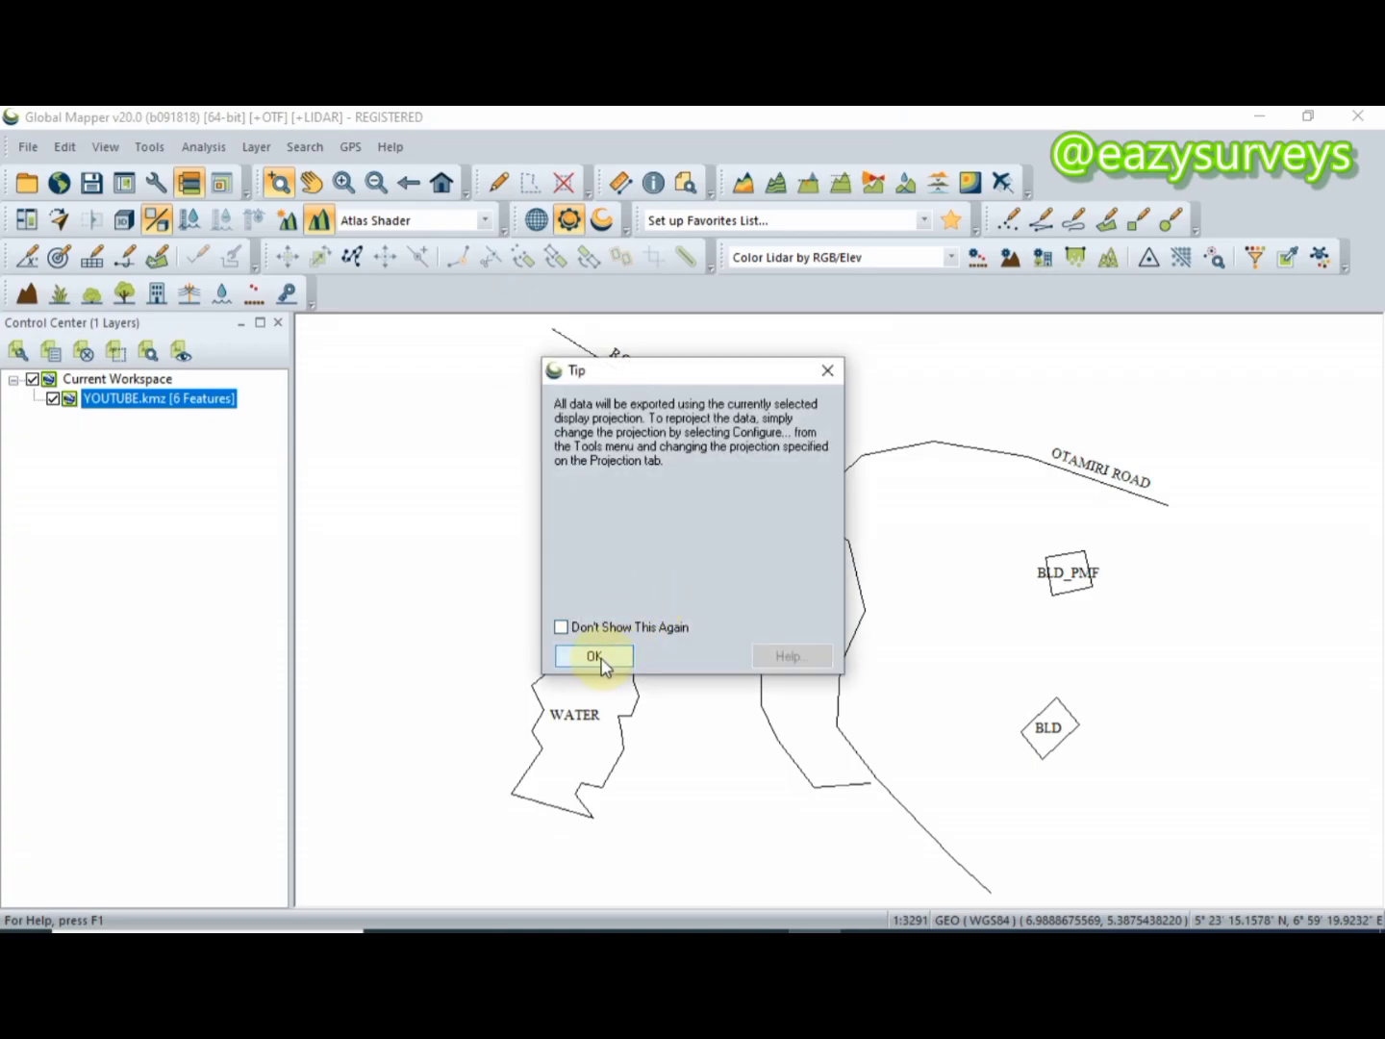
{"action": "left_click", "coordinate": [593, 656]}
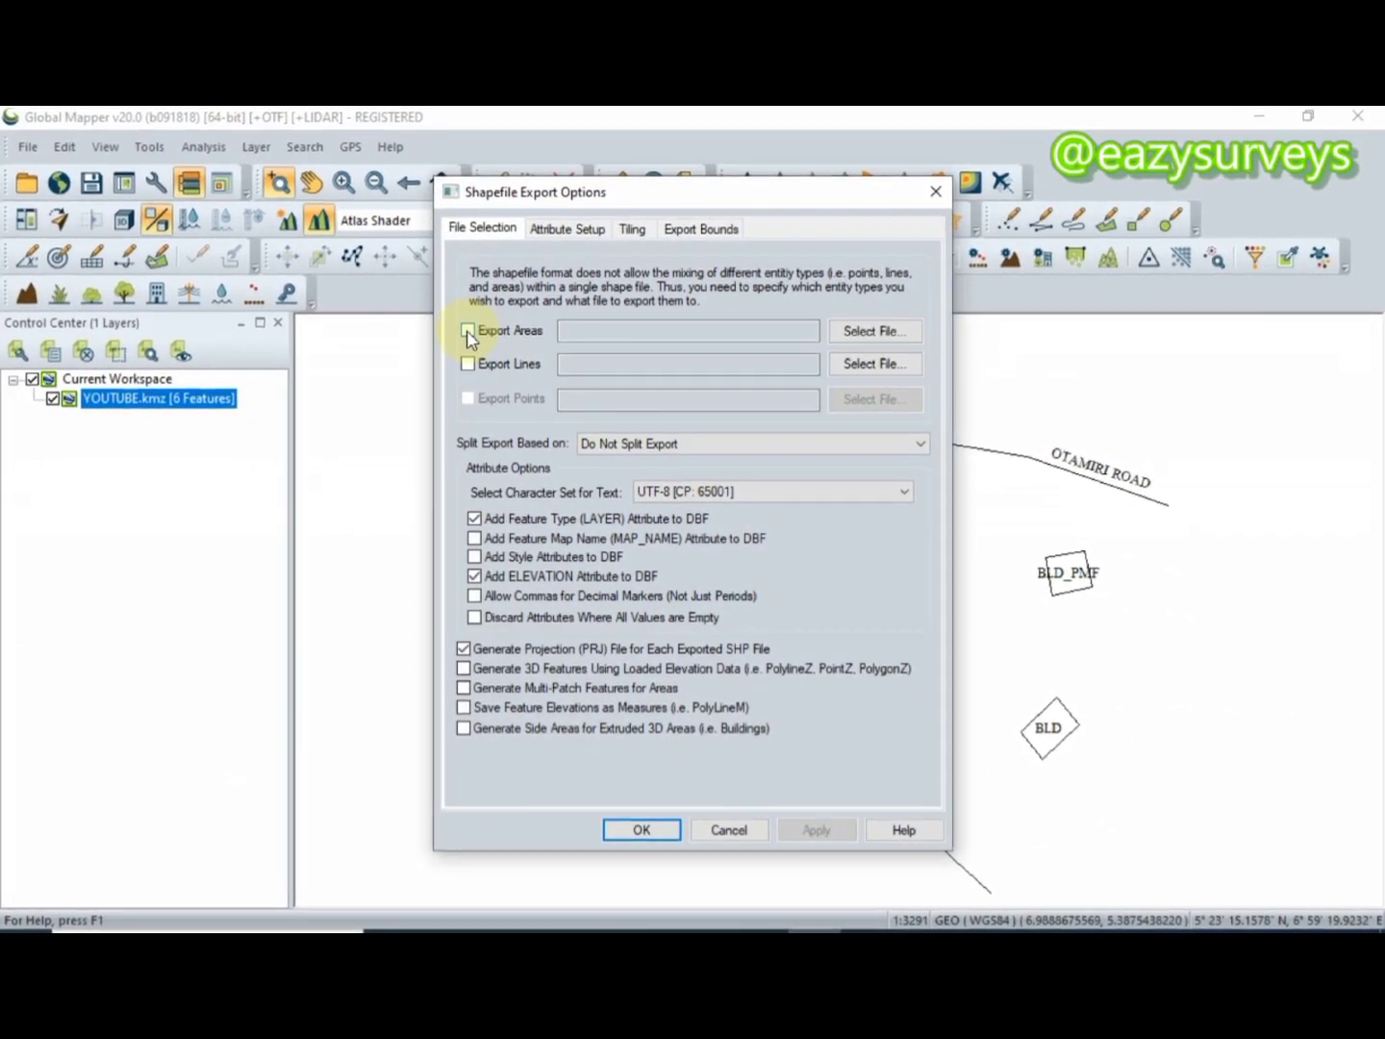
- Export the area features to a shapefile named AREAS in the desktop YOUTUBE folder
{"action": "left_click", "coordinate": [469, 332]}
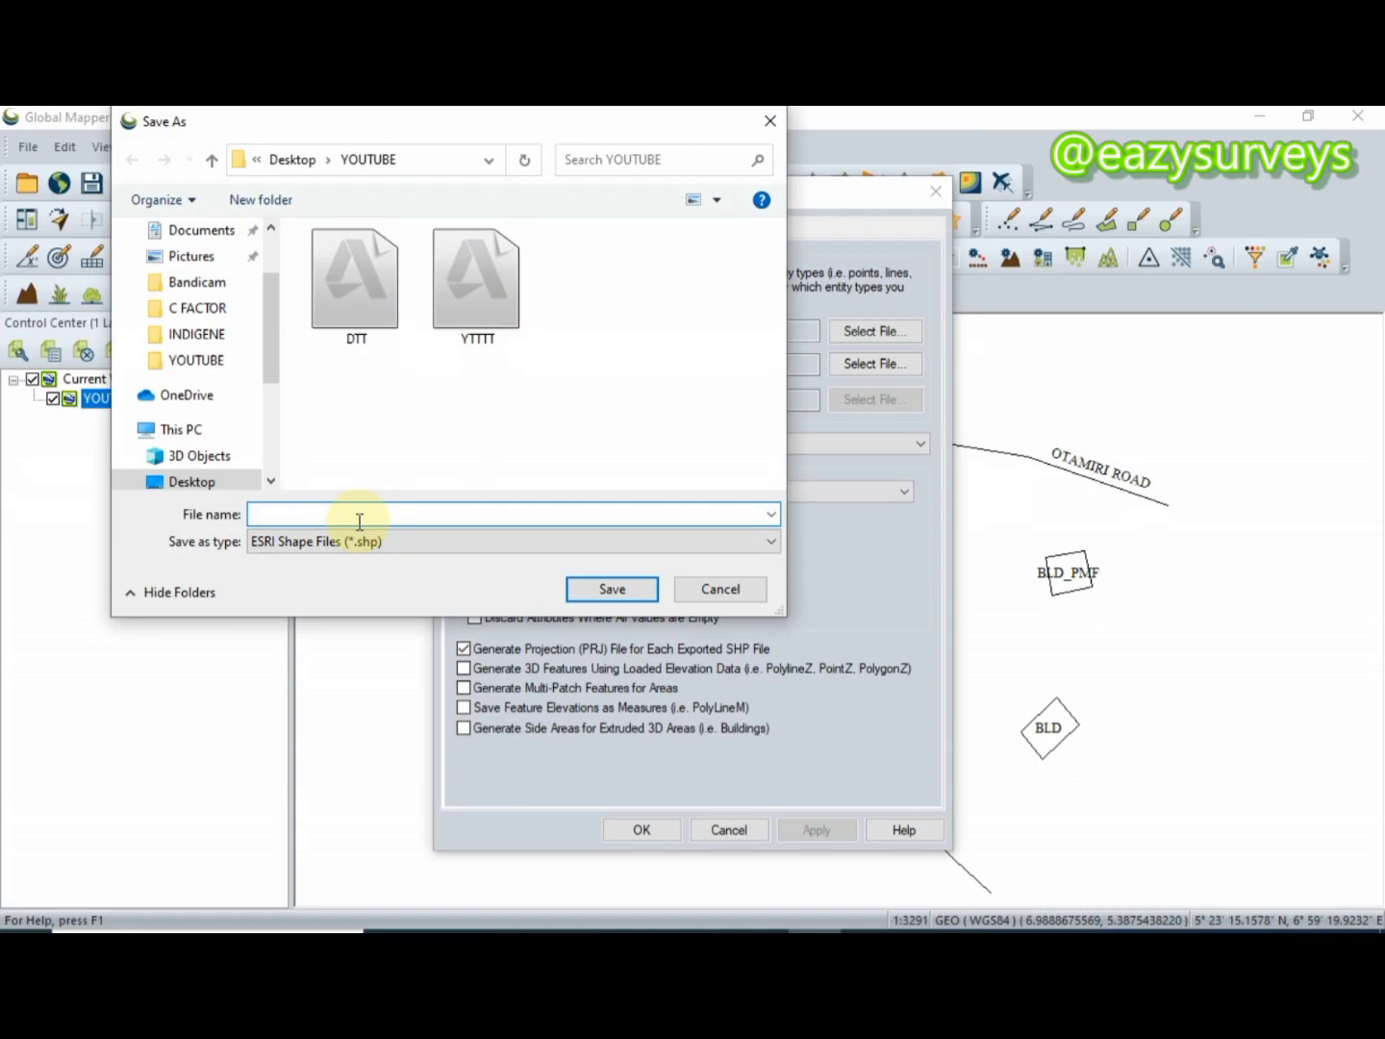
{"action": "type", "text": "AREAS"}
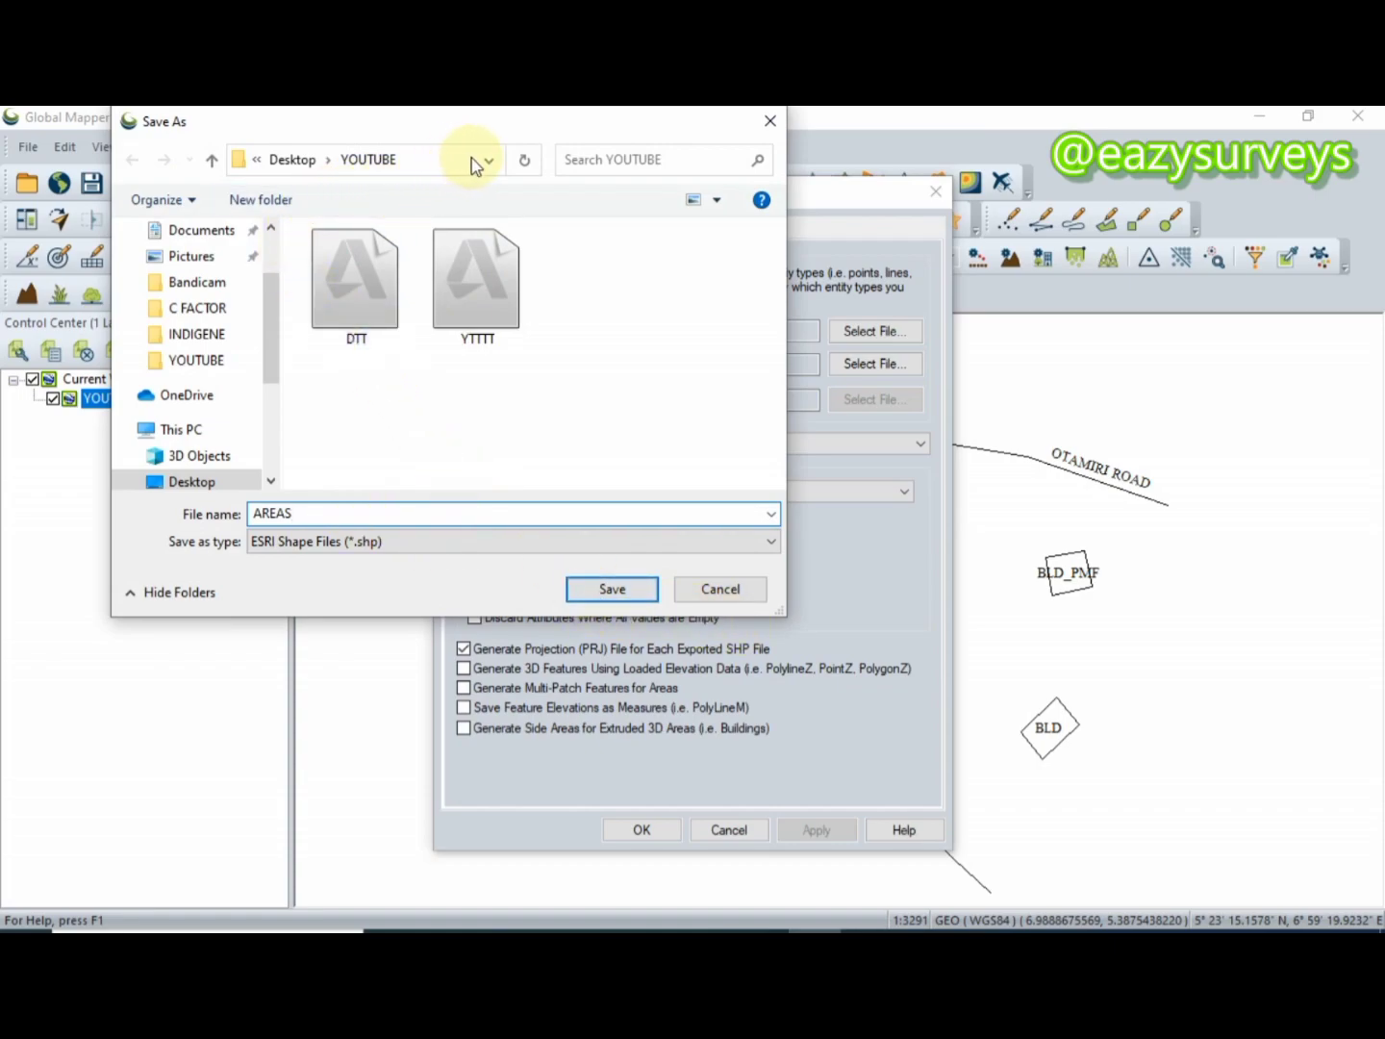
{"action": "left_click", "coordinate": [221, 370]}
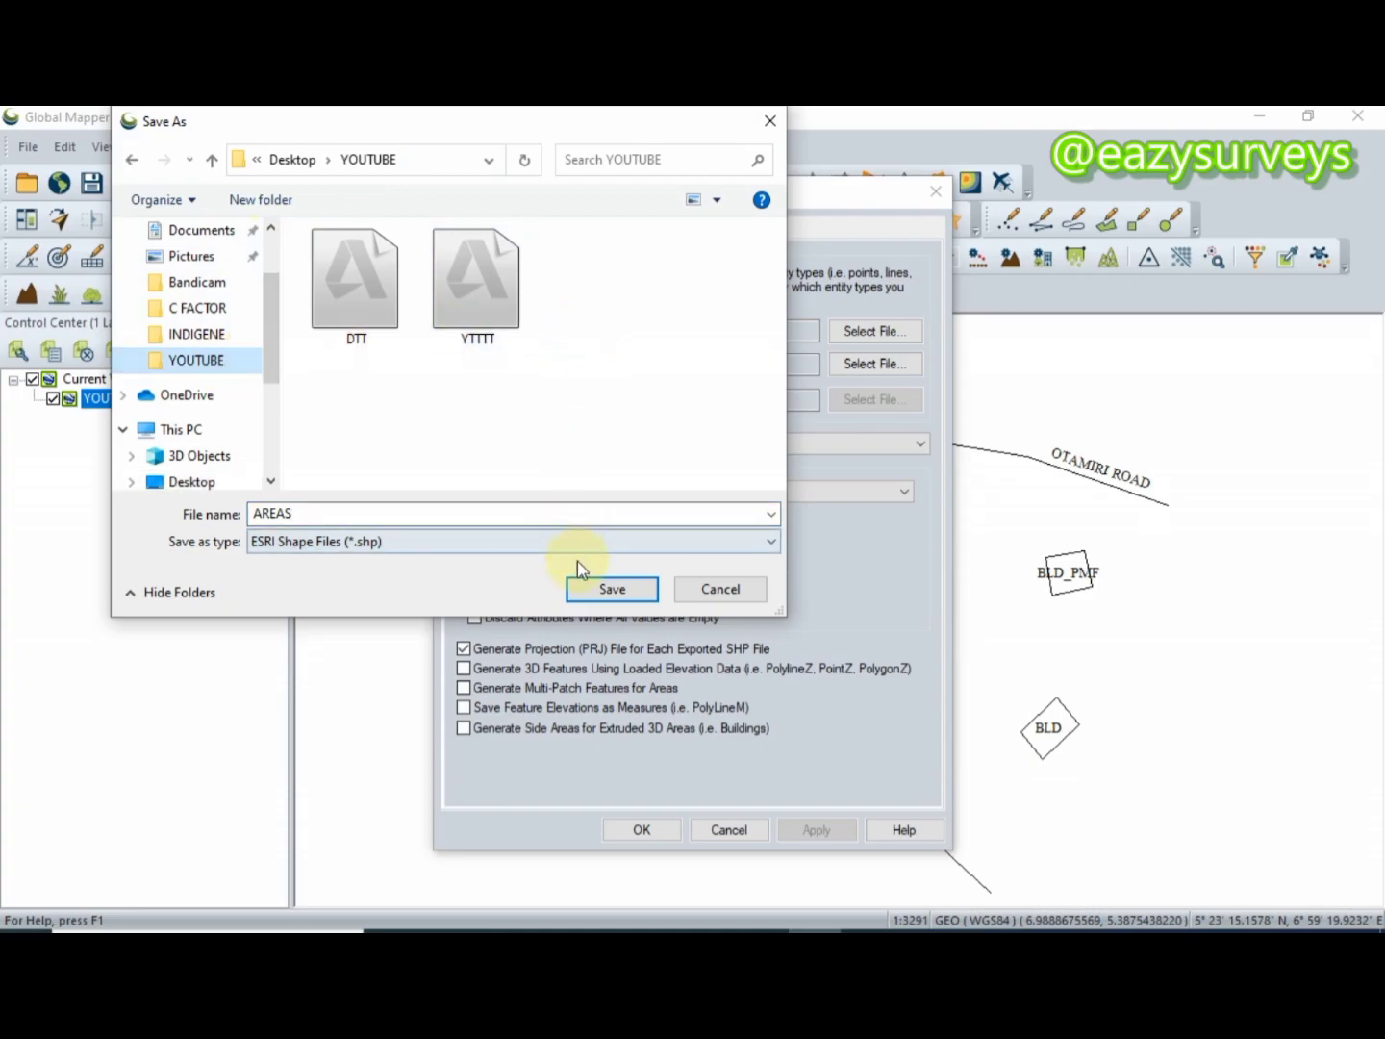
{"action": "left_click", "coordinate": [606, 592]}
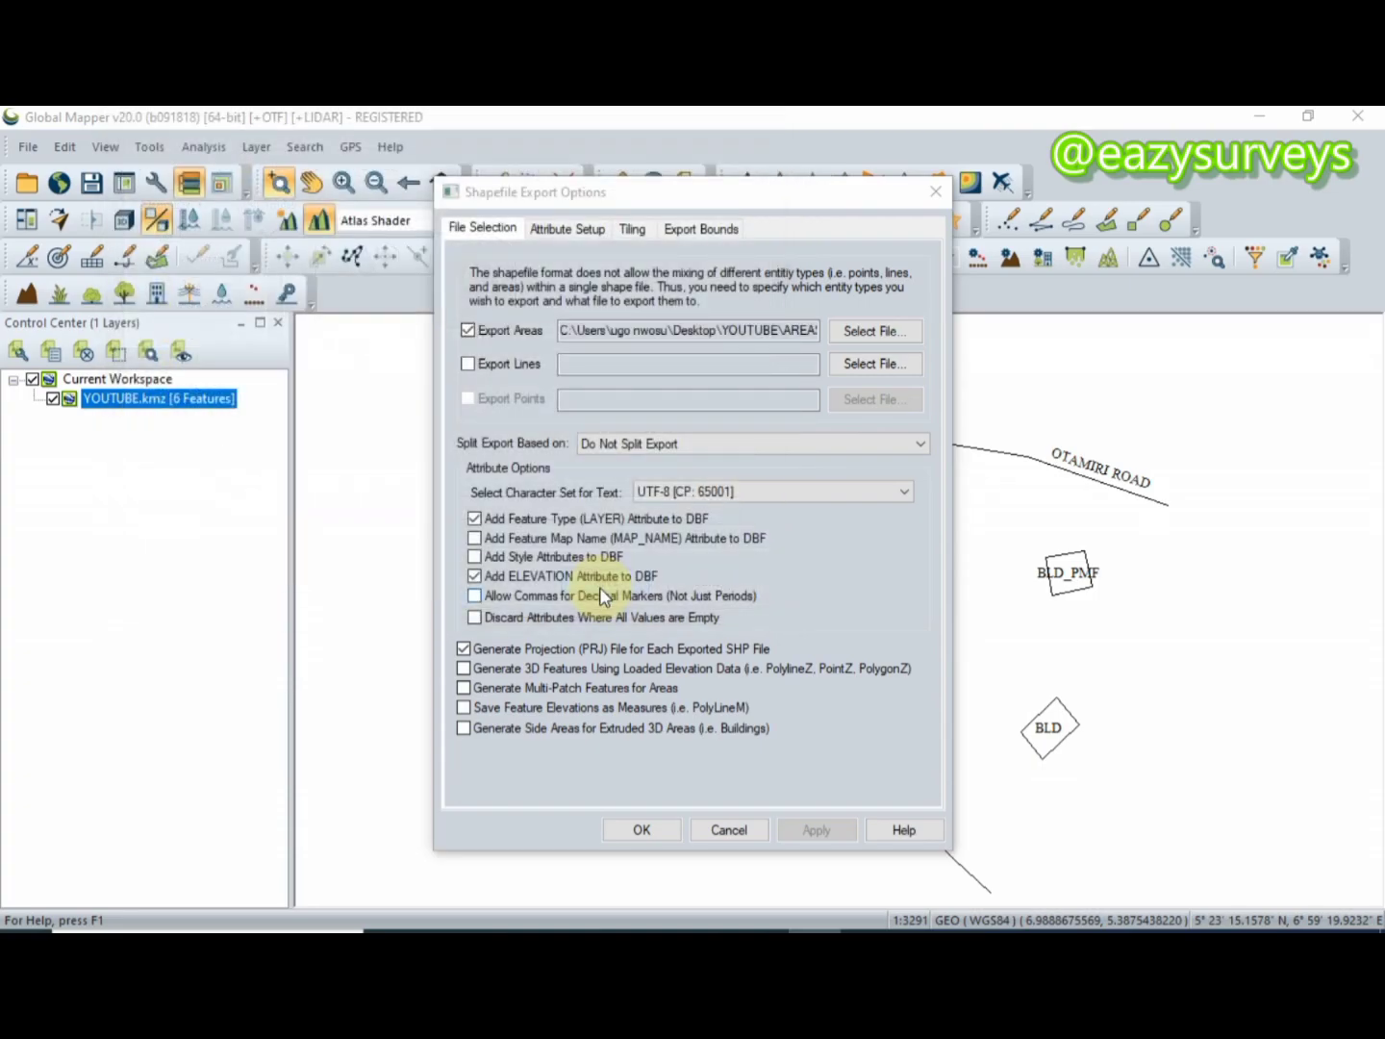
{"action": "left_click", "coordinate": [636, 836]}
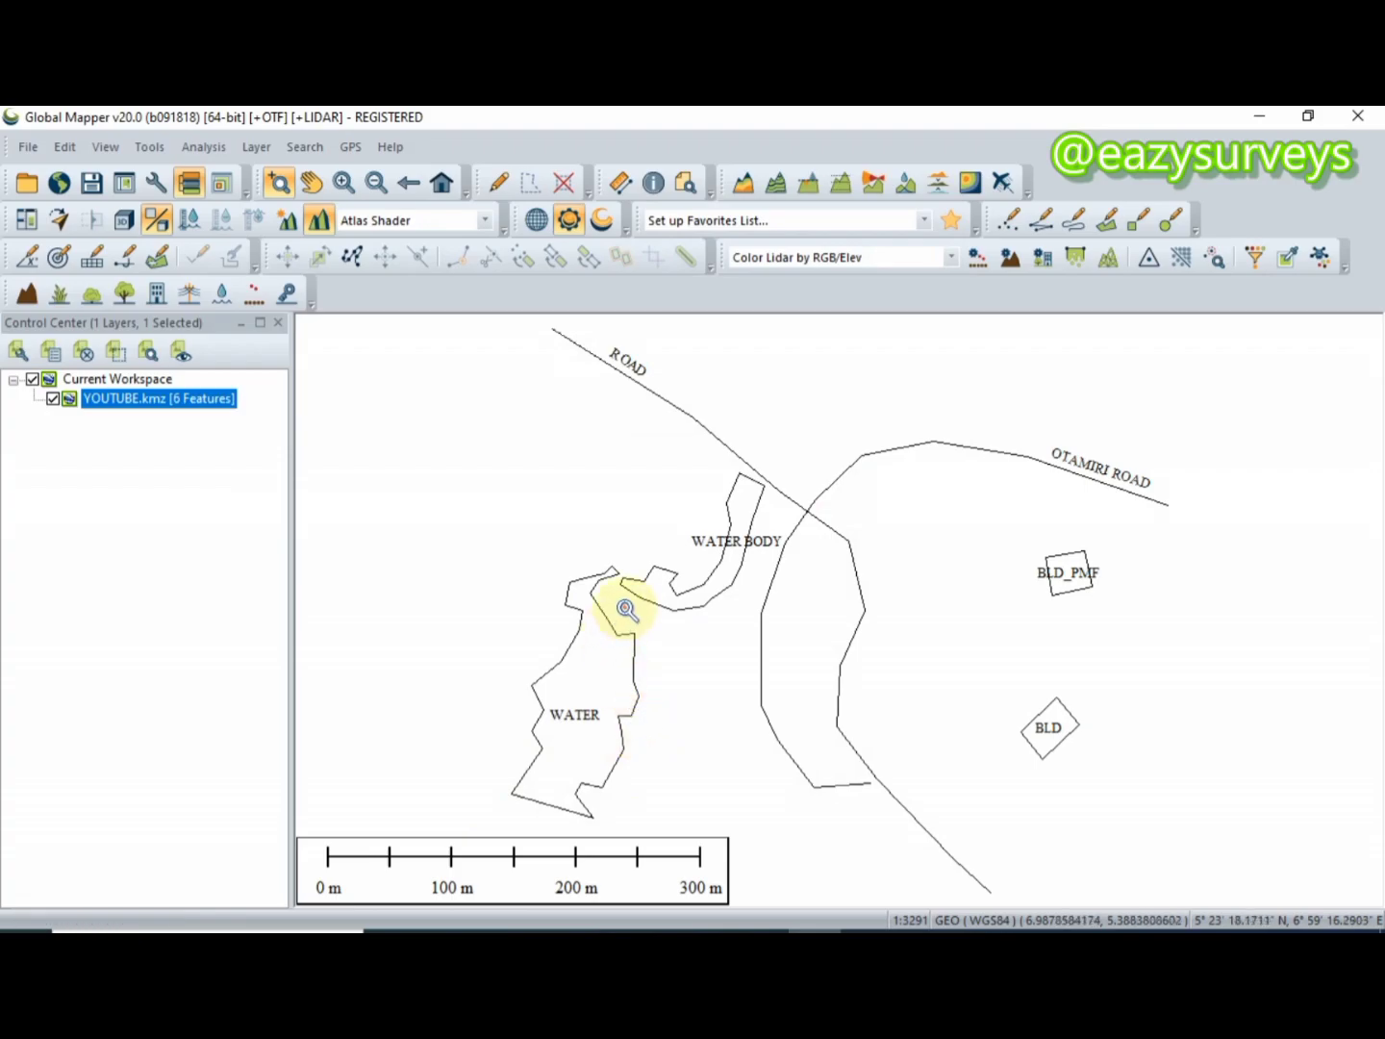
- Start a second export of the YOUTUBE.kmz layer to a new file in Shapefile format, accepting the projection tip
{"action": "right_click", "coordinate": [100, 403]}
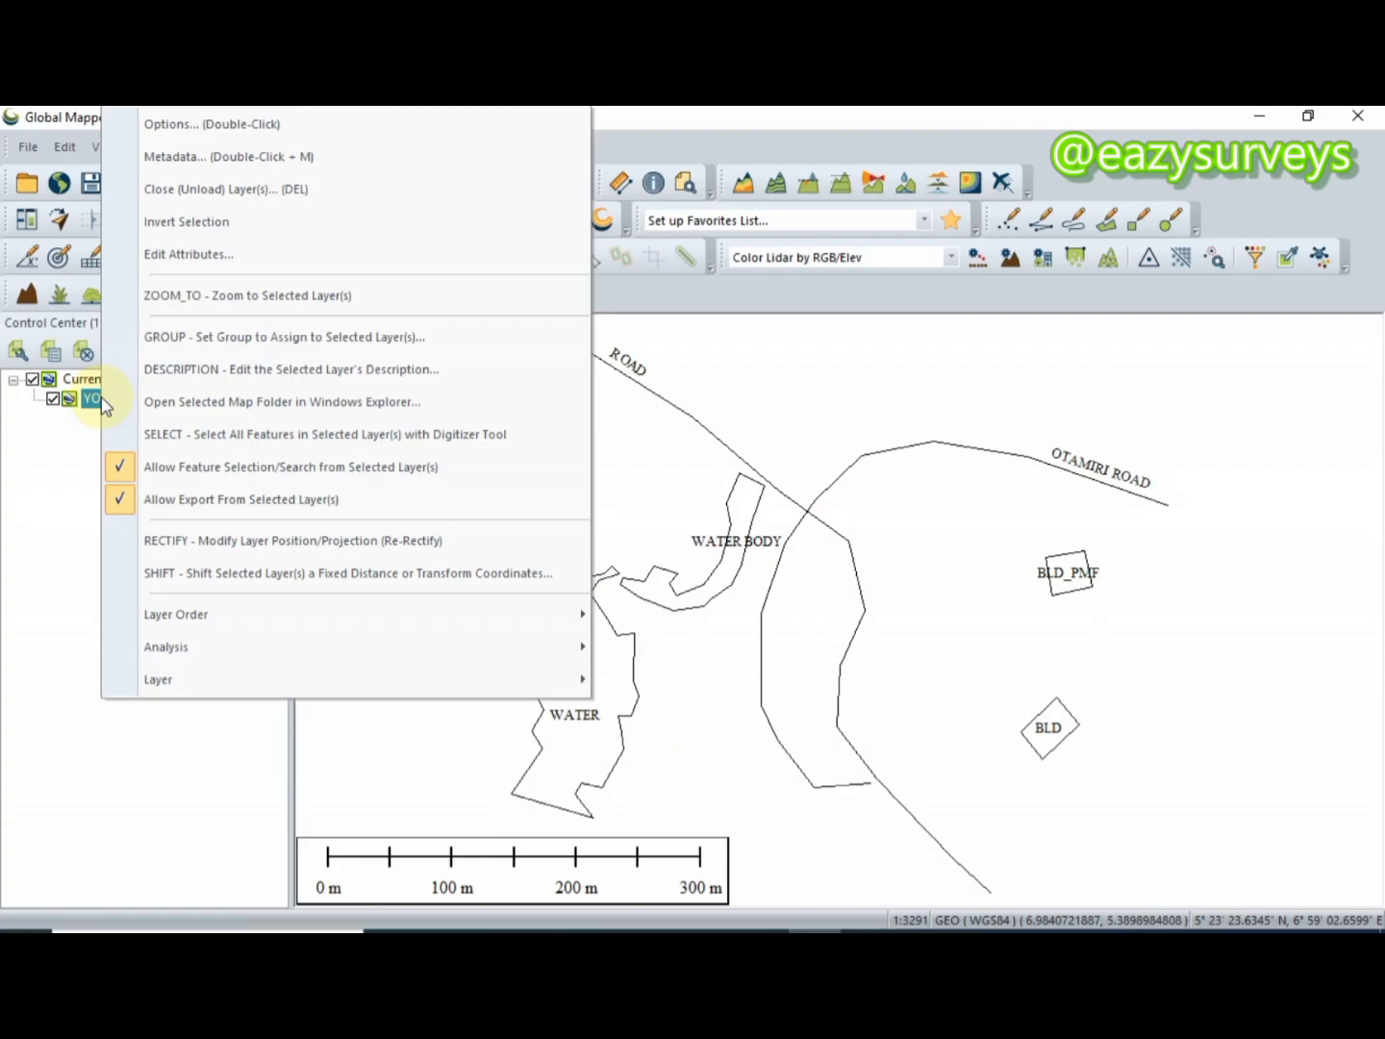
{"action": "mouse_move", "coordinate": [256, 686]}
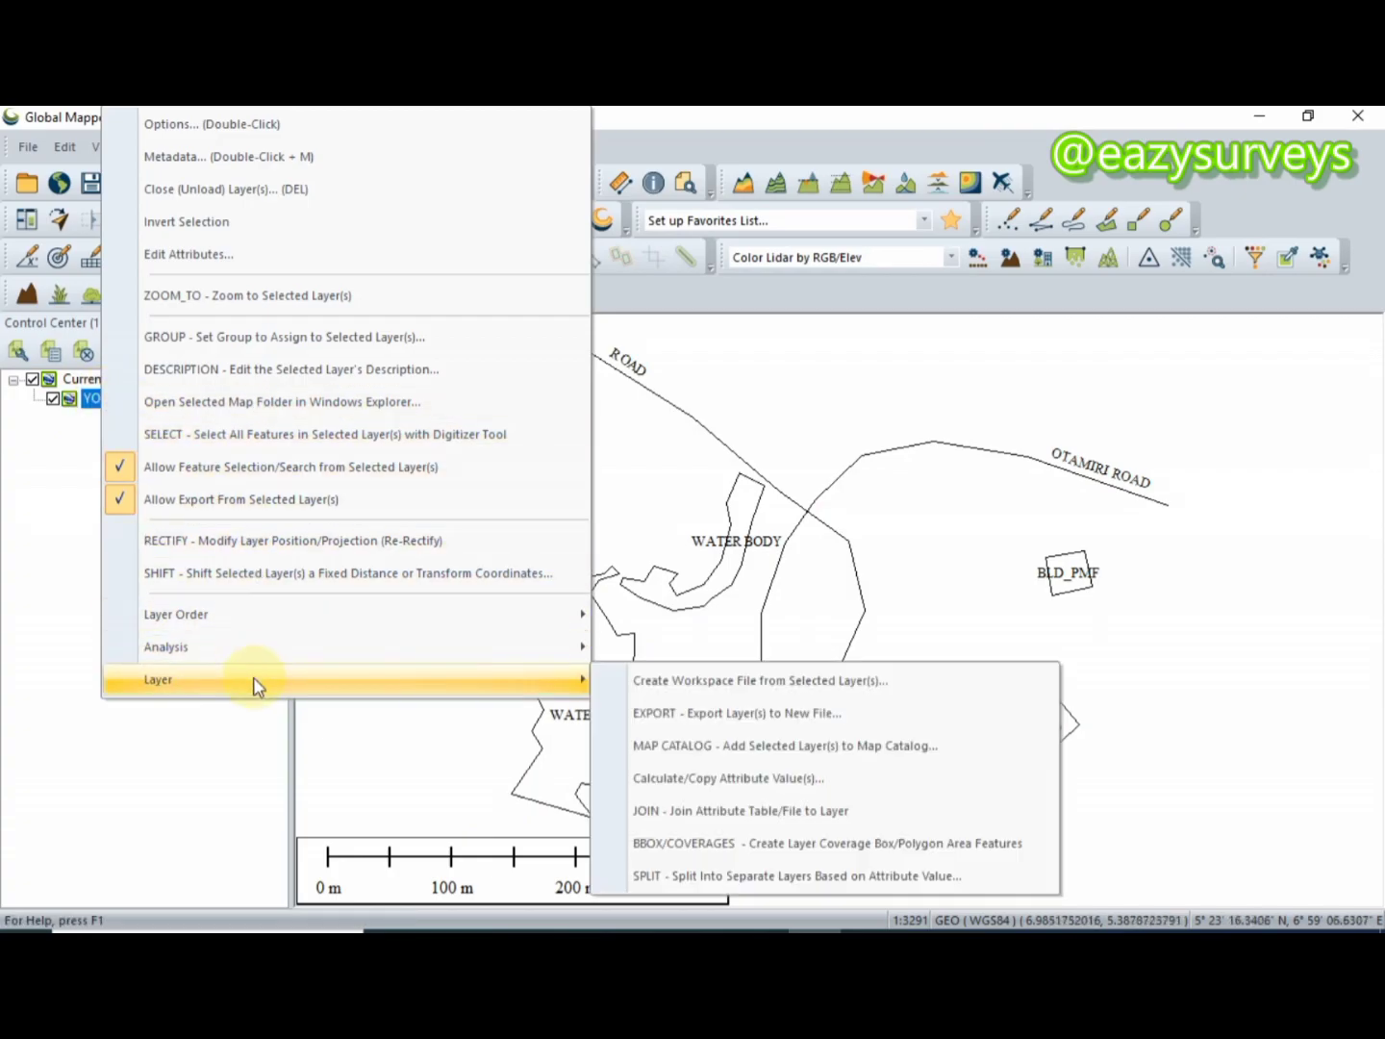
{"action": "left_click", "coordinate": [689, 717]}
{"action": "left_click", "coordinate": [539, 552]}
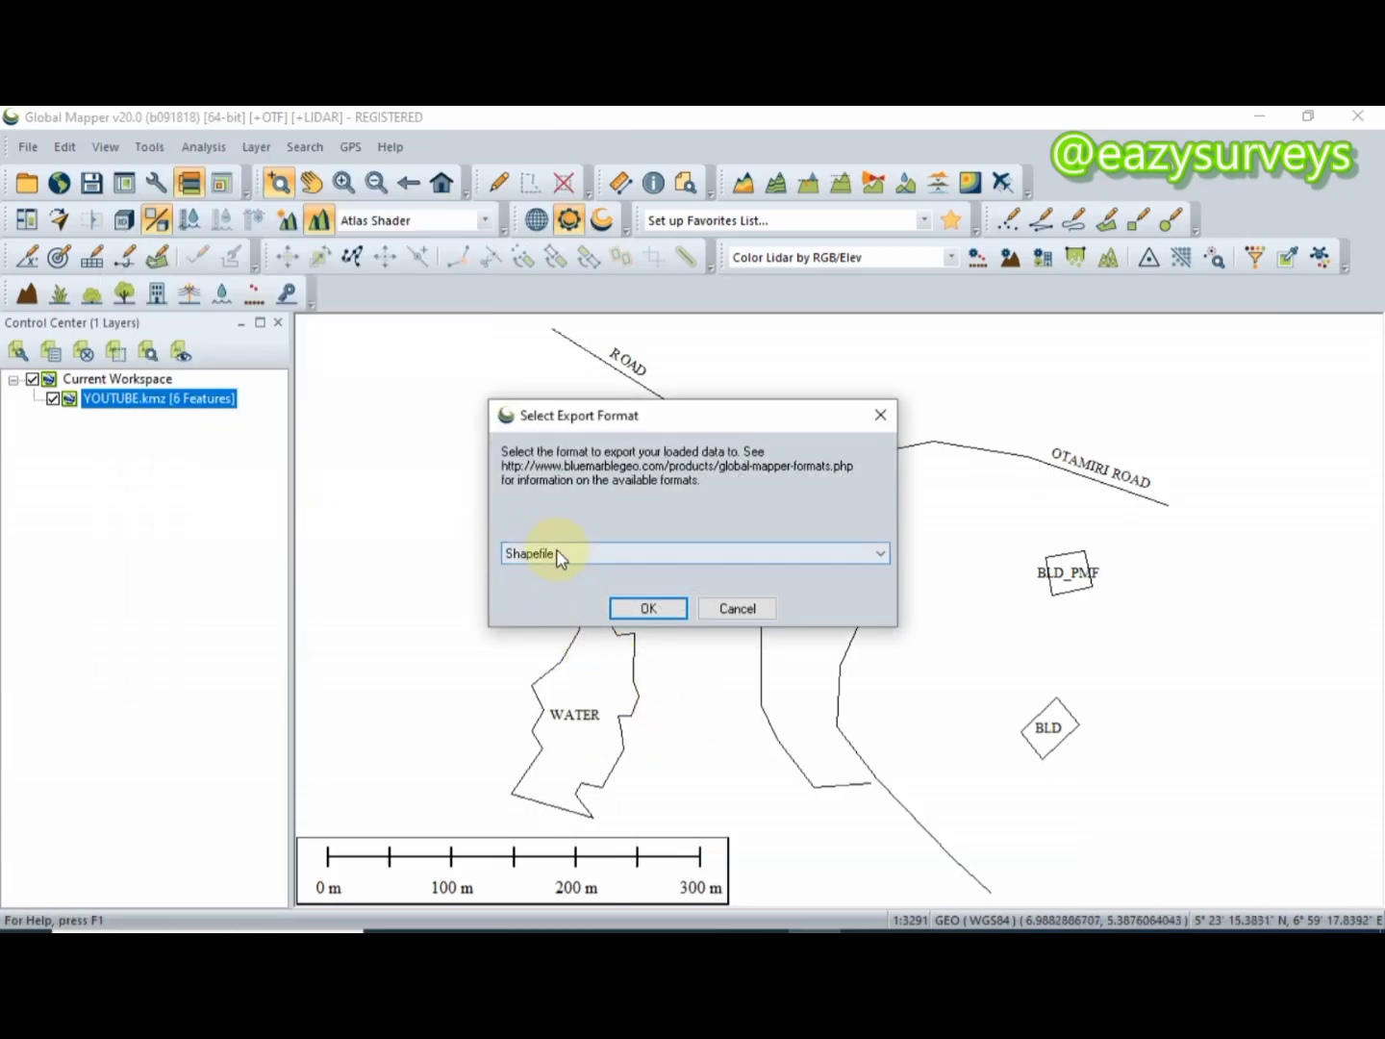
{"action": "left_click", "coordinate": [588, 556]}
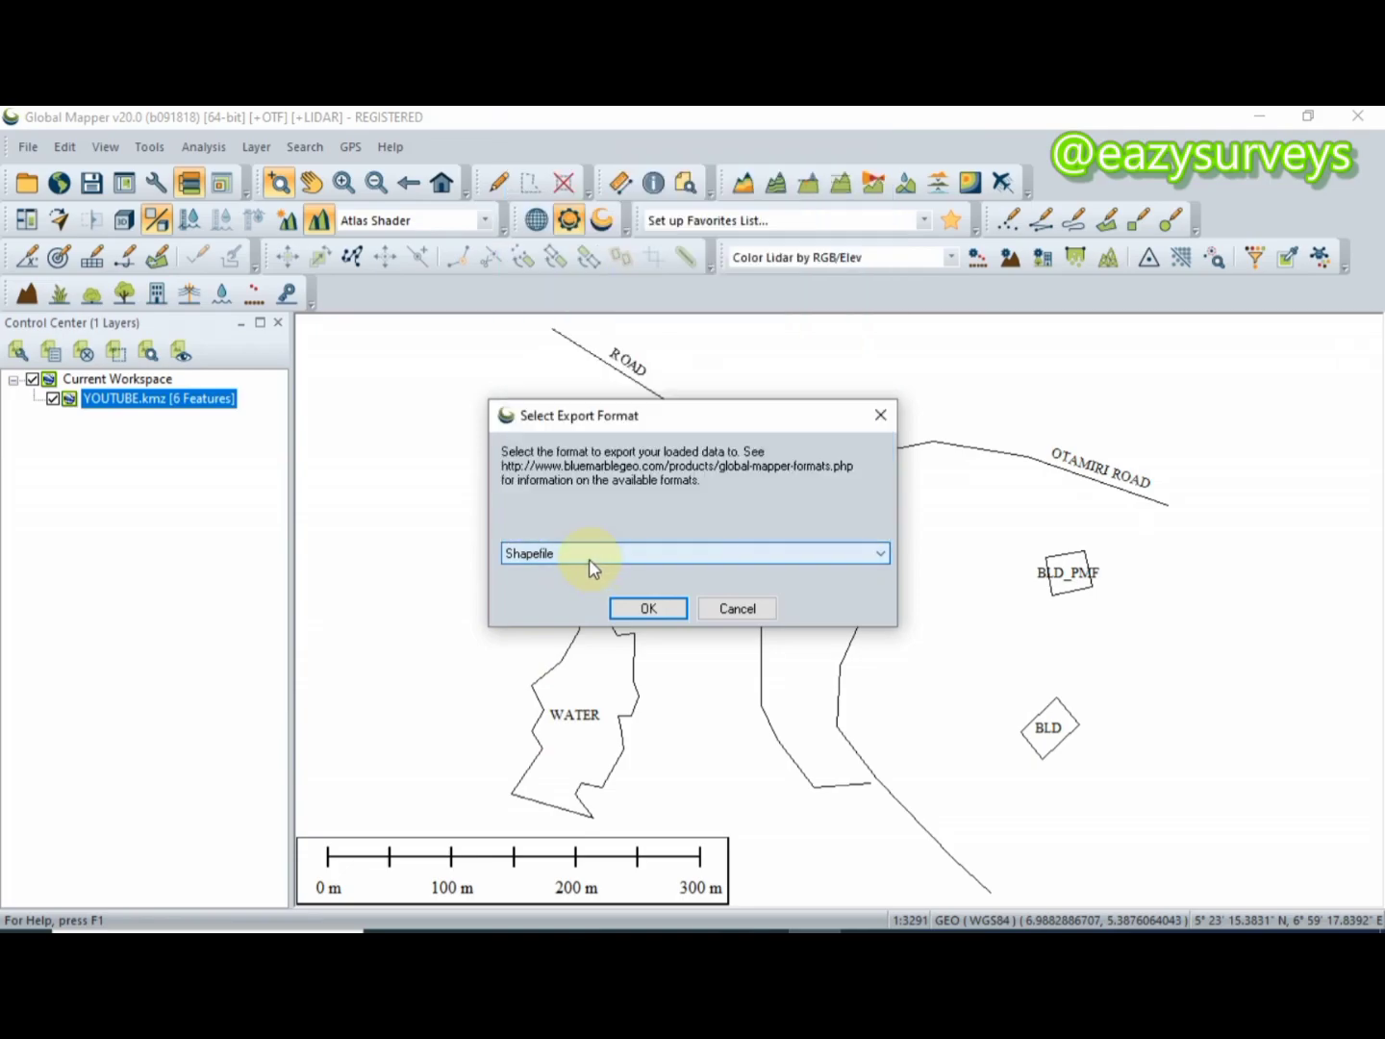
{"action": "left_click", "coordinate": [654, 606]}
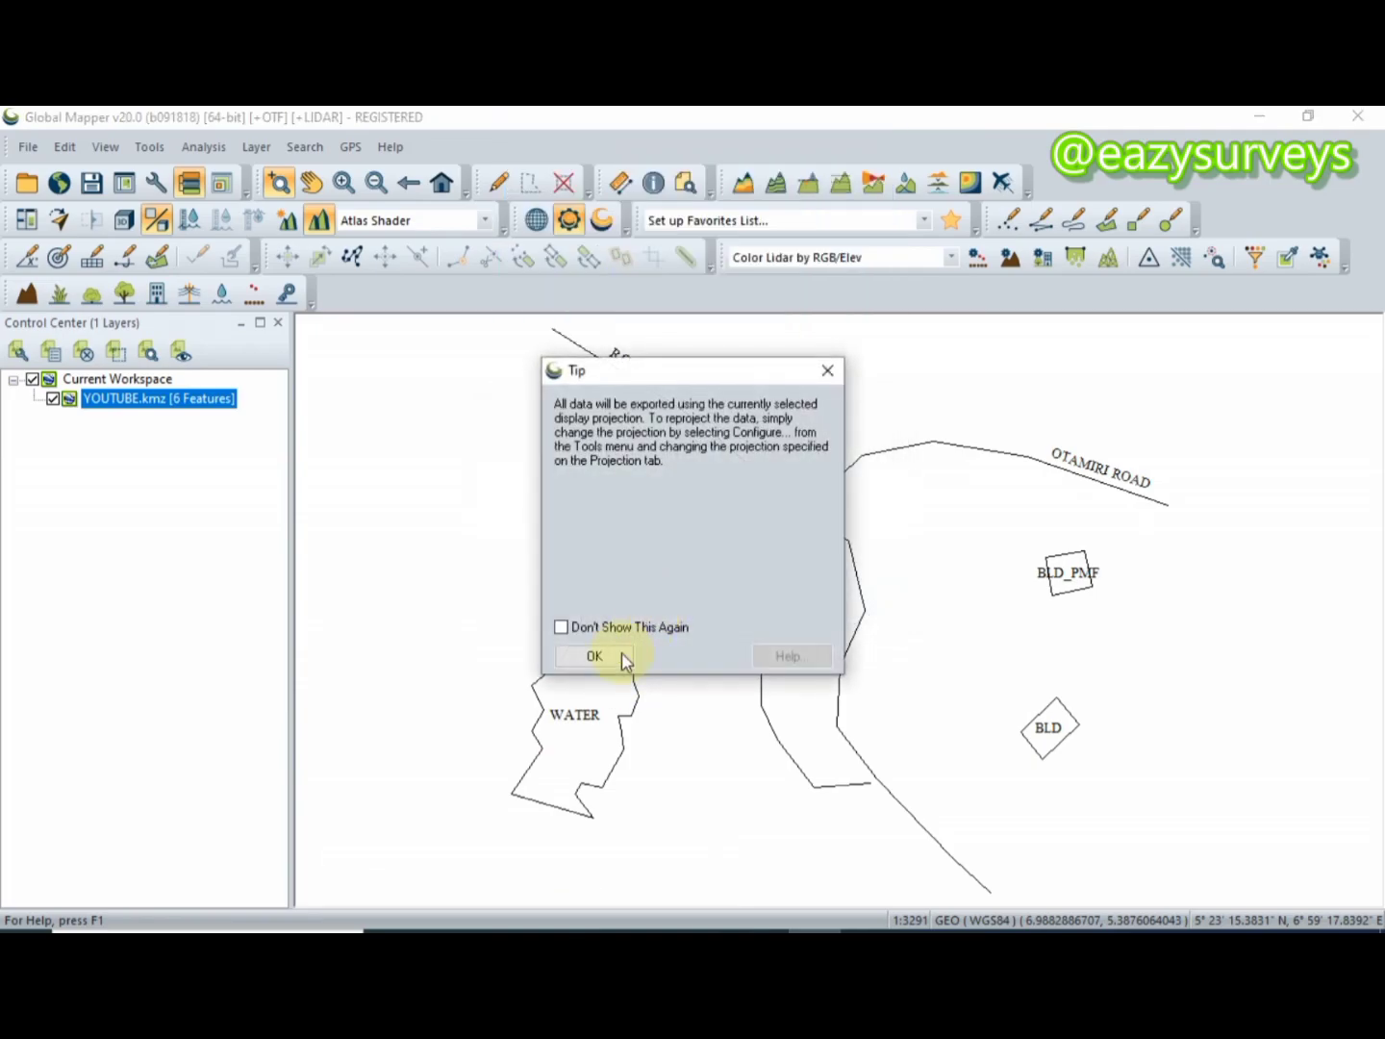
{"action": "left_click", "coordinate": [605, 656]}
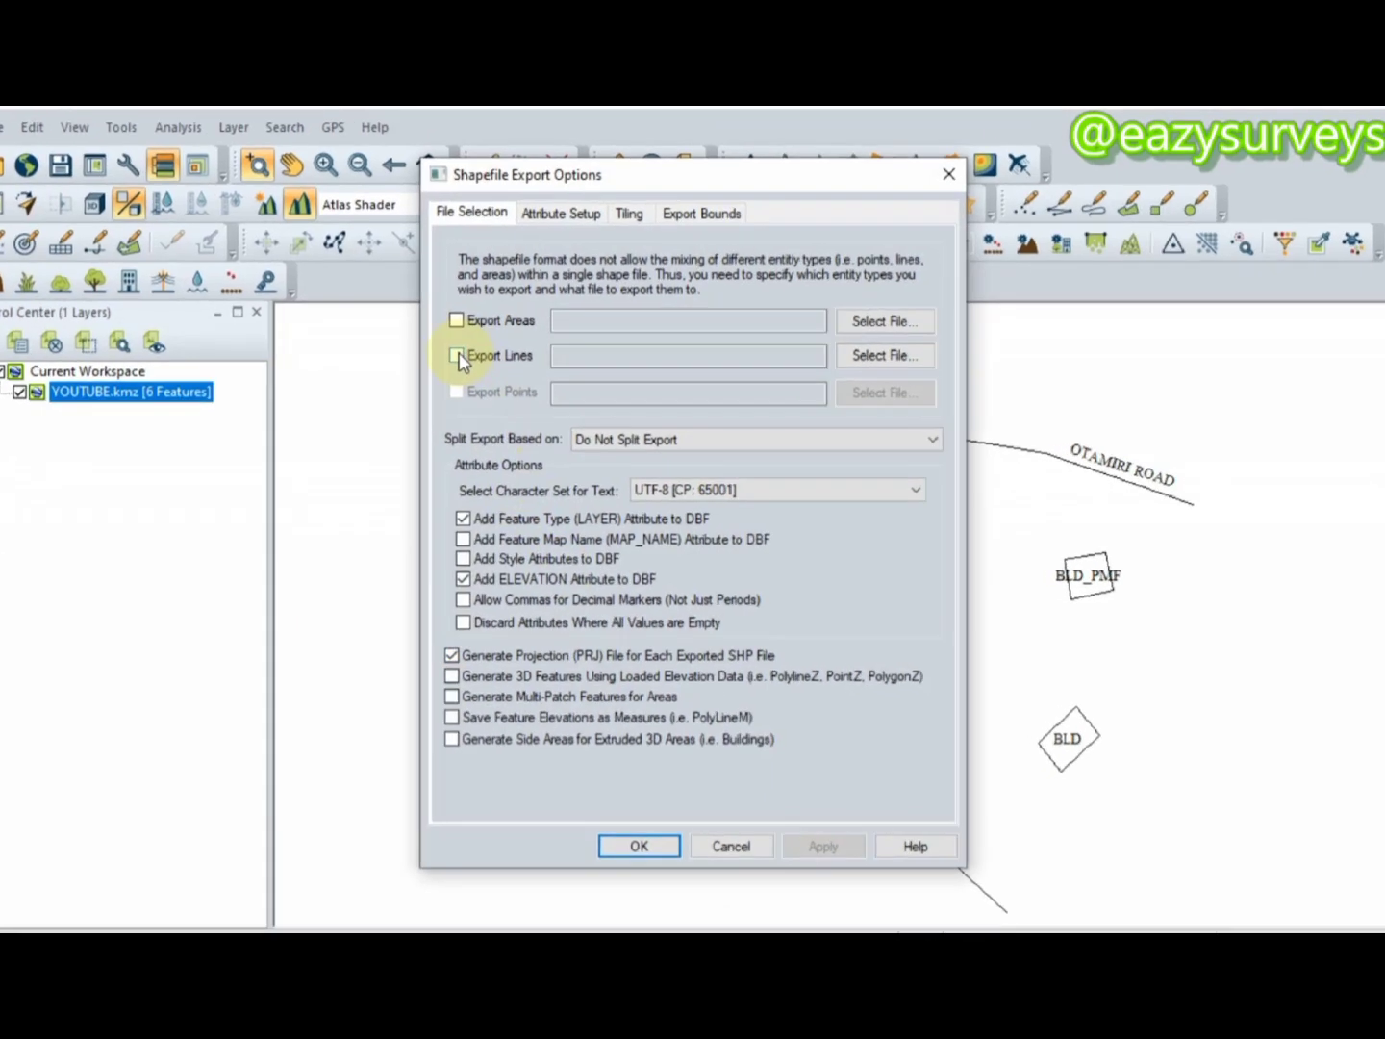
- Export the line features to a shapefile named LINES in the desktop YOUTUBE folder
{"action": "left_click", "coordinate": [405, 319]}
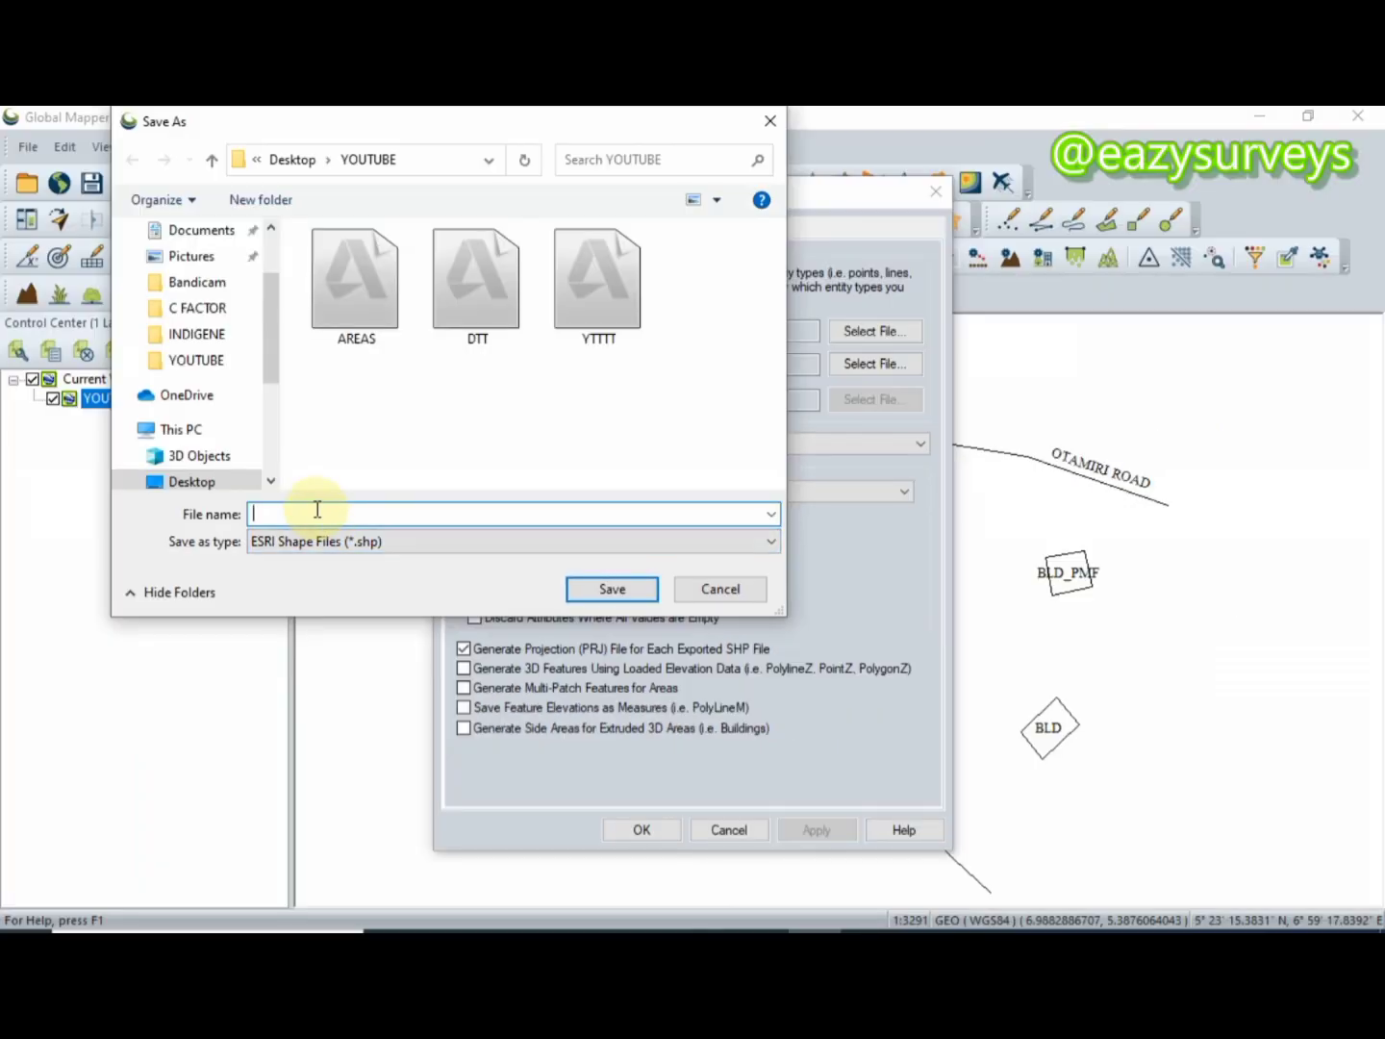
{"action": "left_click", "coordinate": [317, 510]}
{"action": "type", "text": "L"}
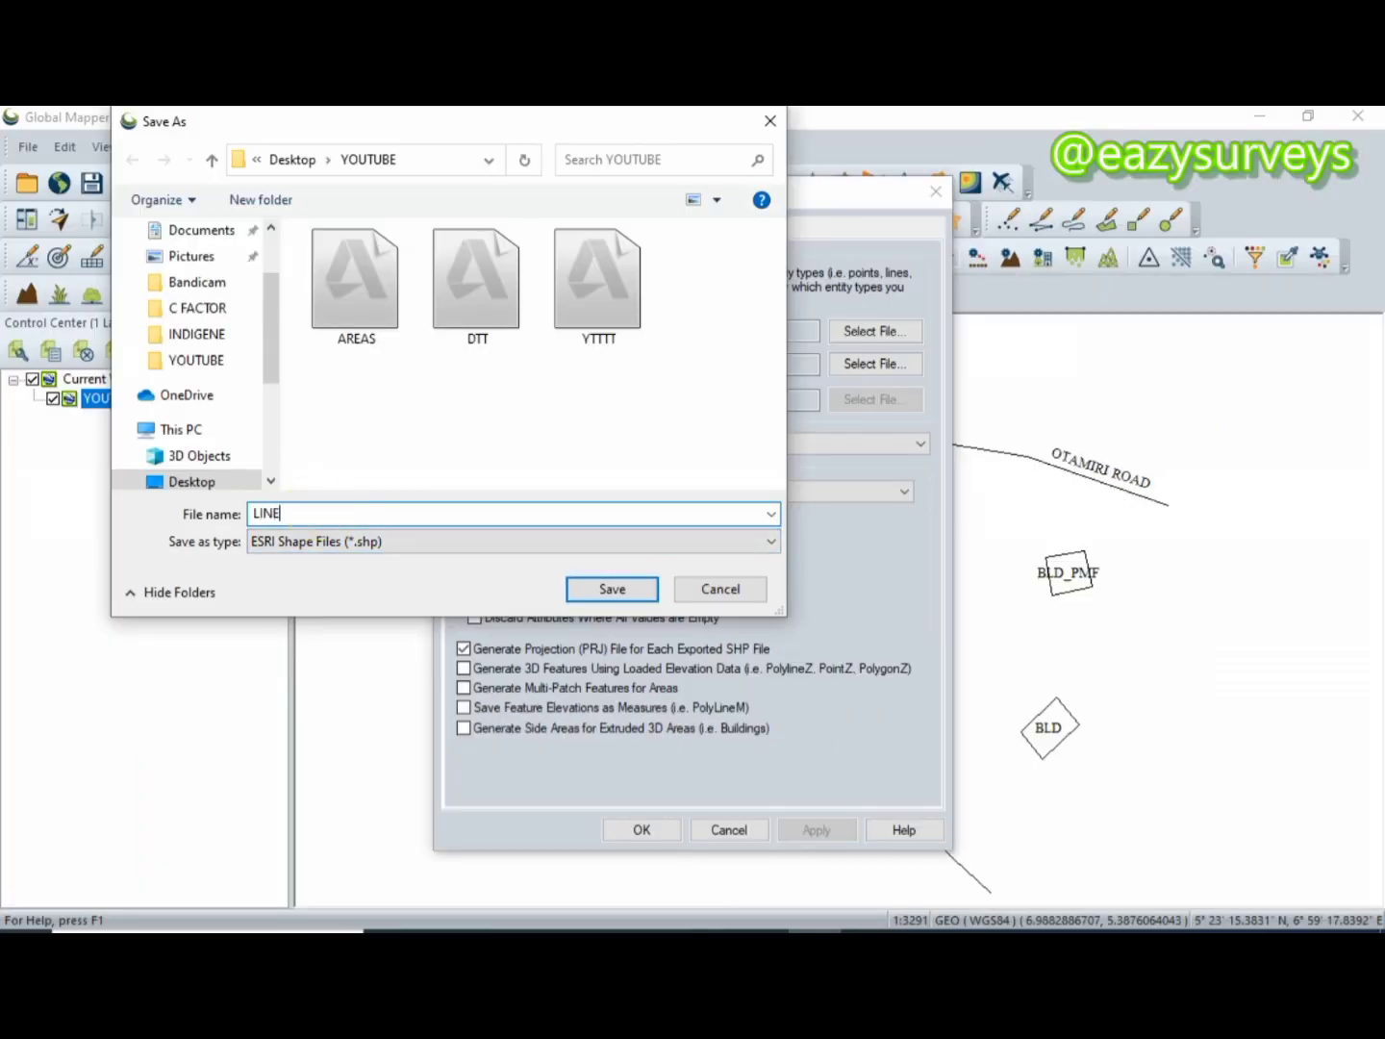
{"action": "type", "text": "INES"}
{"action": "left_click", "coordinate": [635, 591]}
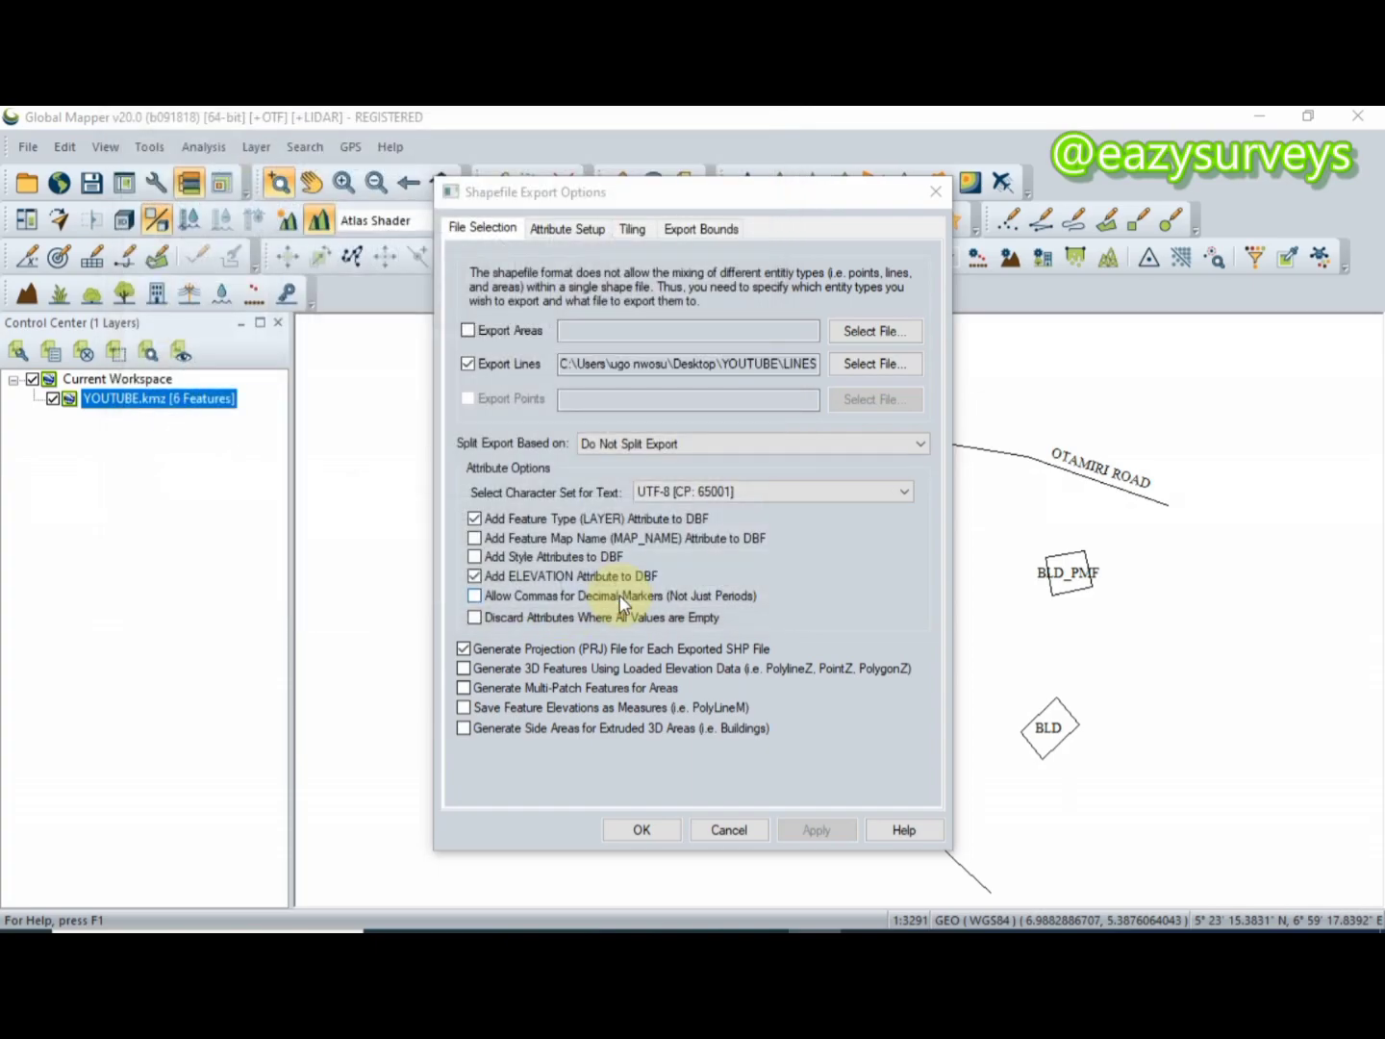
{"action": "left_click", "coordinate": [649, 831]}
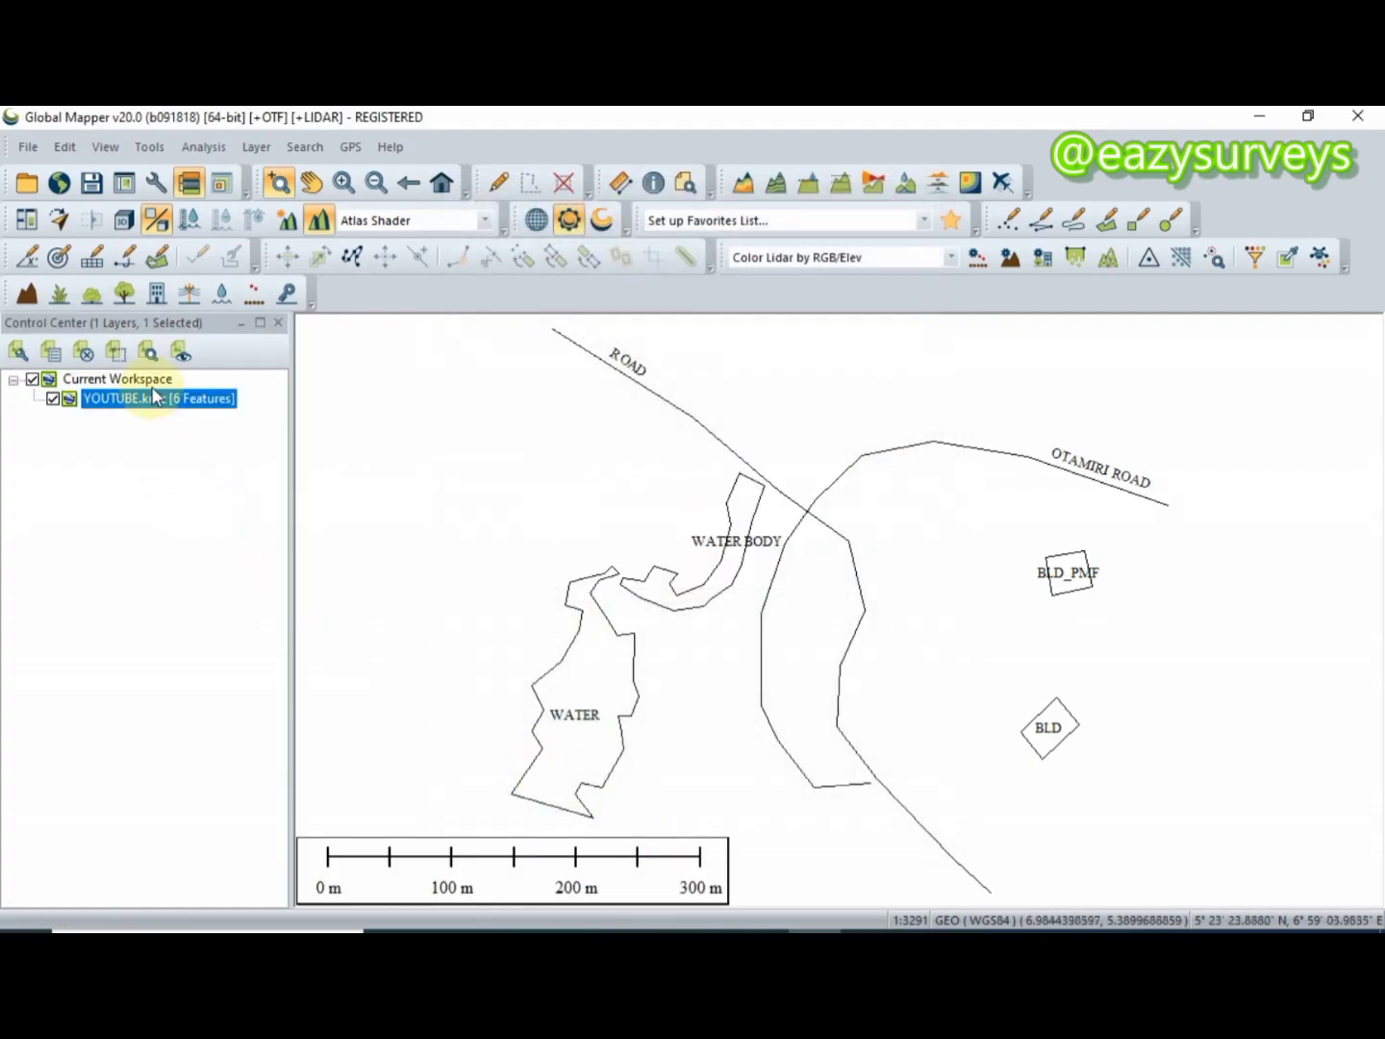
- Switch to ArcMap and add AREAS.shp from the desktop YOUTUBE folder connection to the map
{"action": "left_click", "coordinate": [1263, 118]}
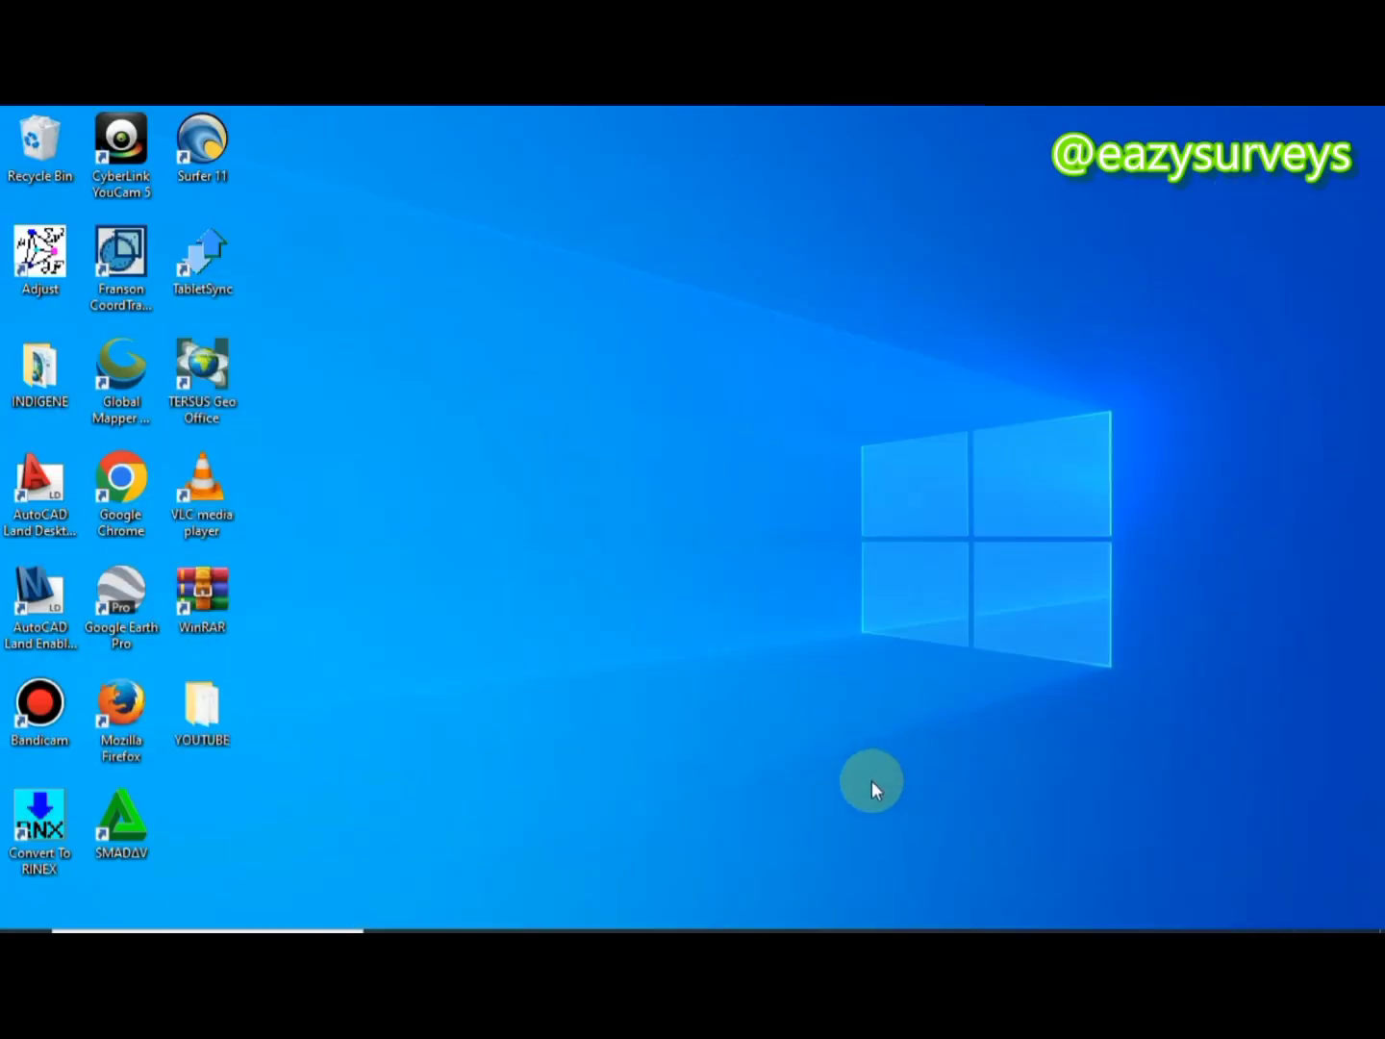
{"action": "left_click", "coordinate": [718, 926]}
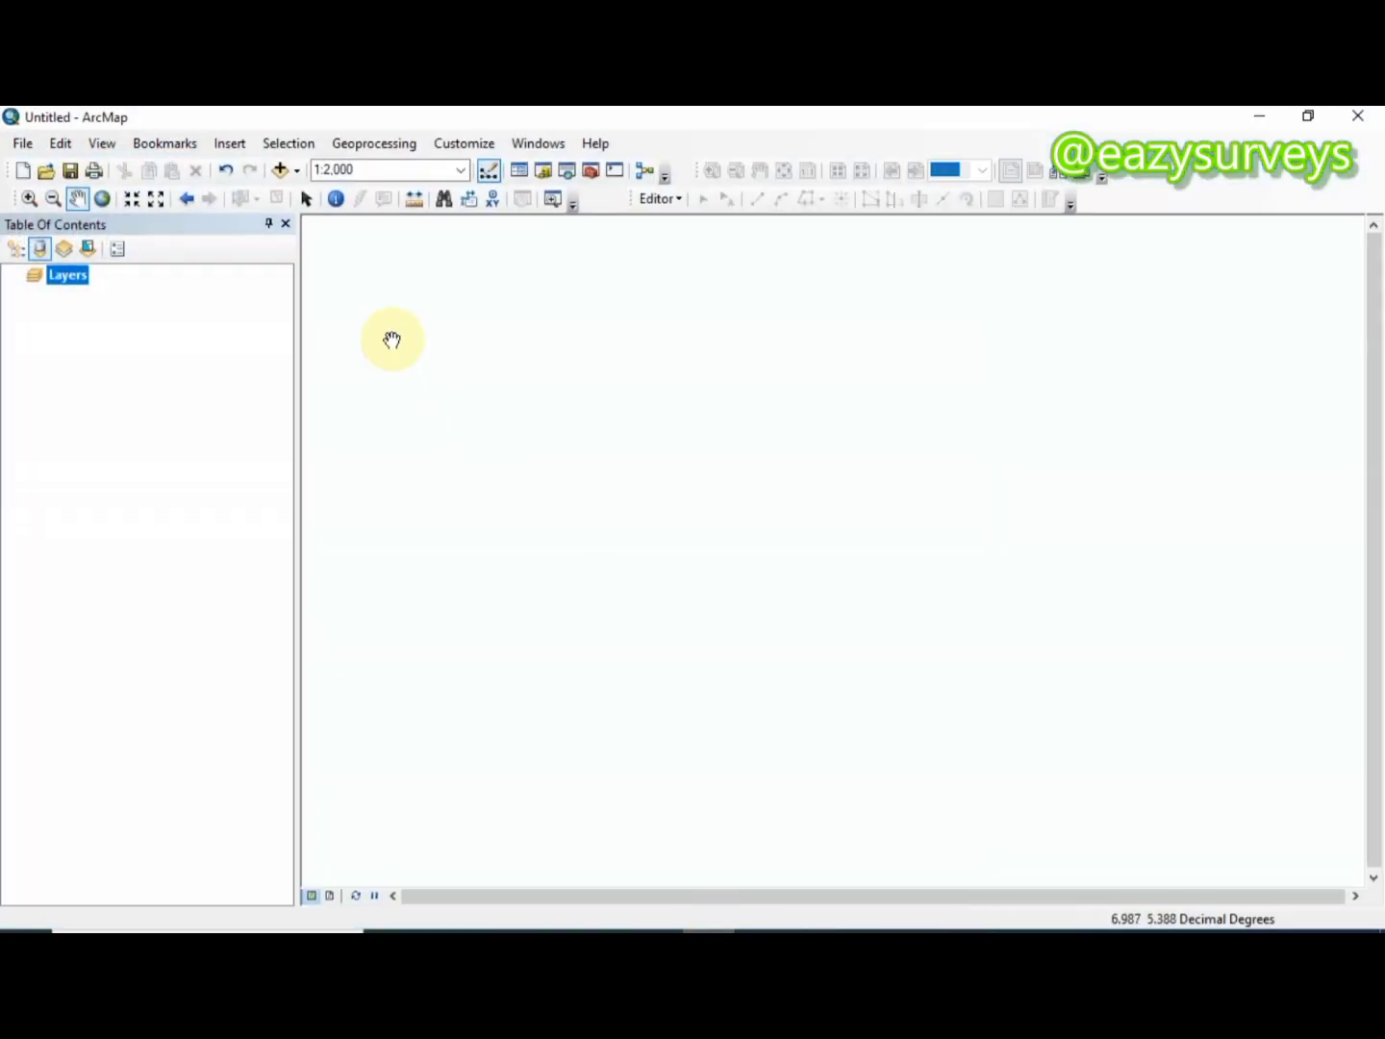
{"action": "left_click", "coordinate": [282, 171]}
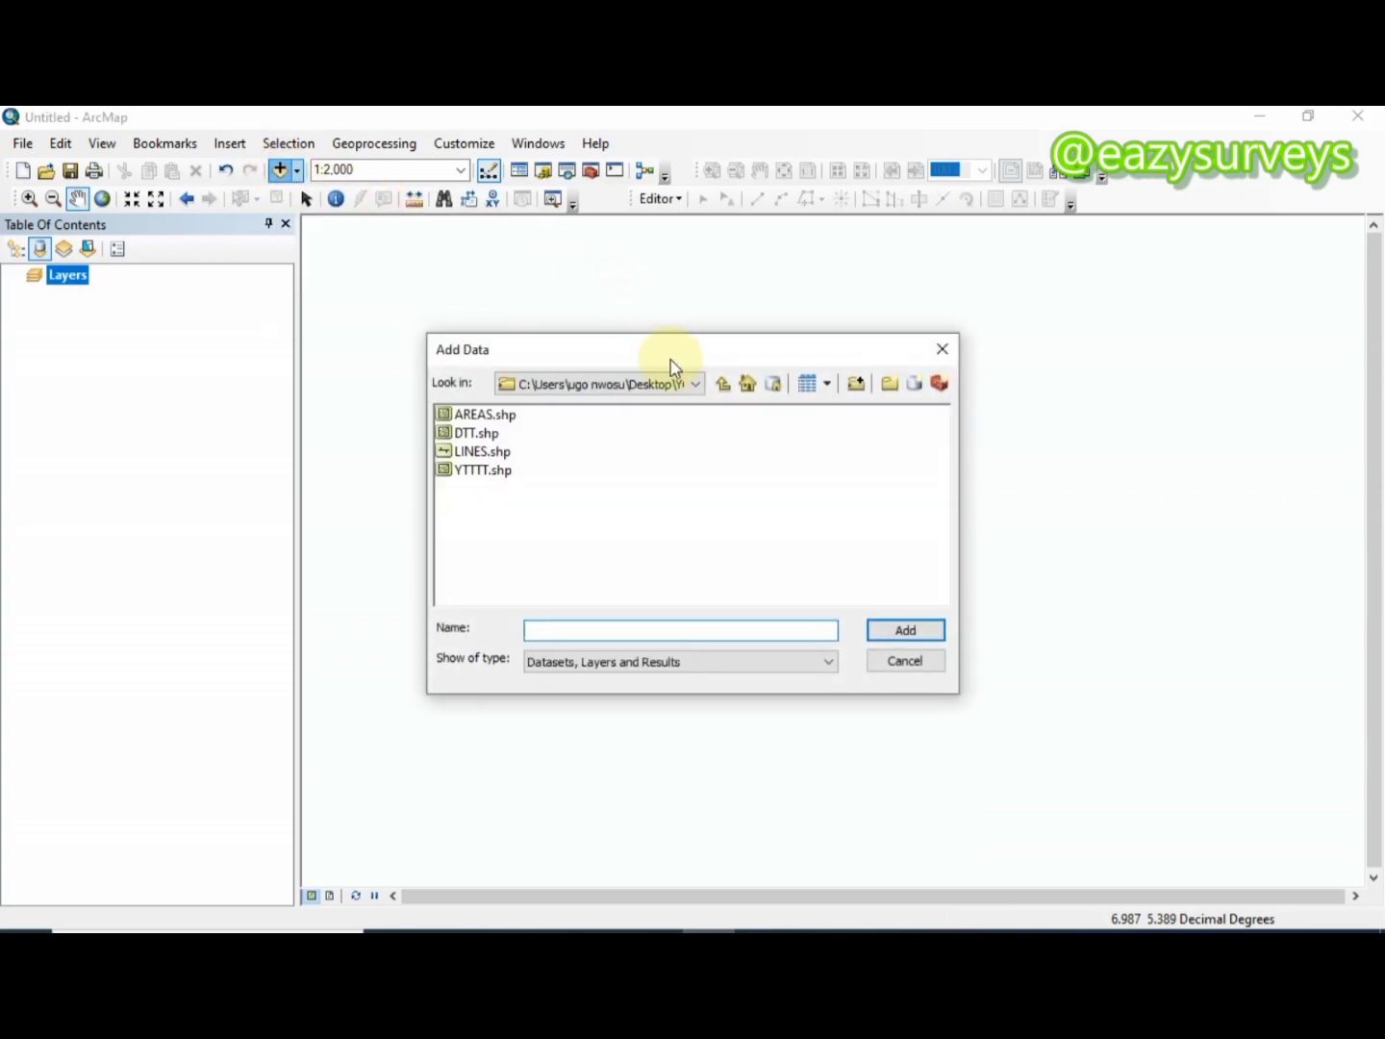
{"action": "left_click", "coordinate": [724, 384]}
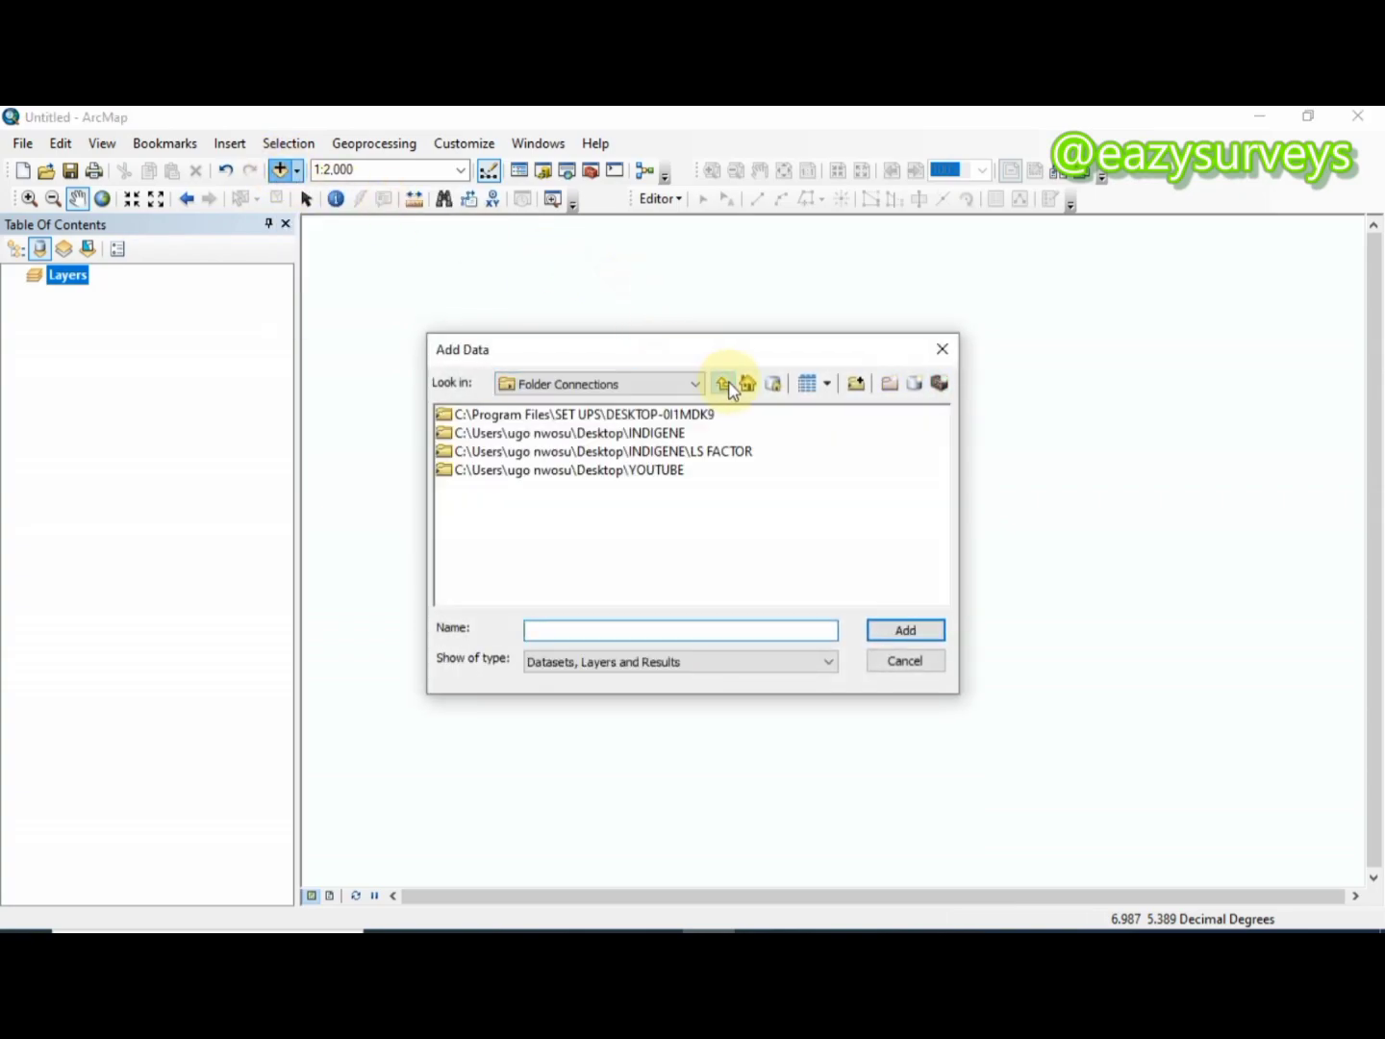
{"action": "double_click", "coordinate": [655, 472]}
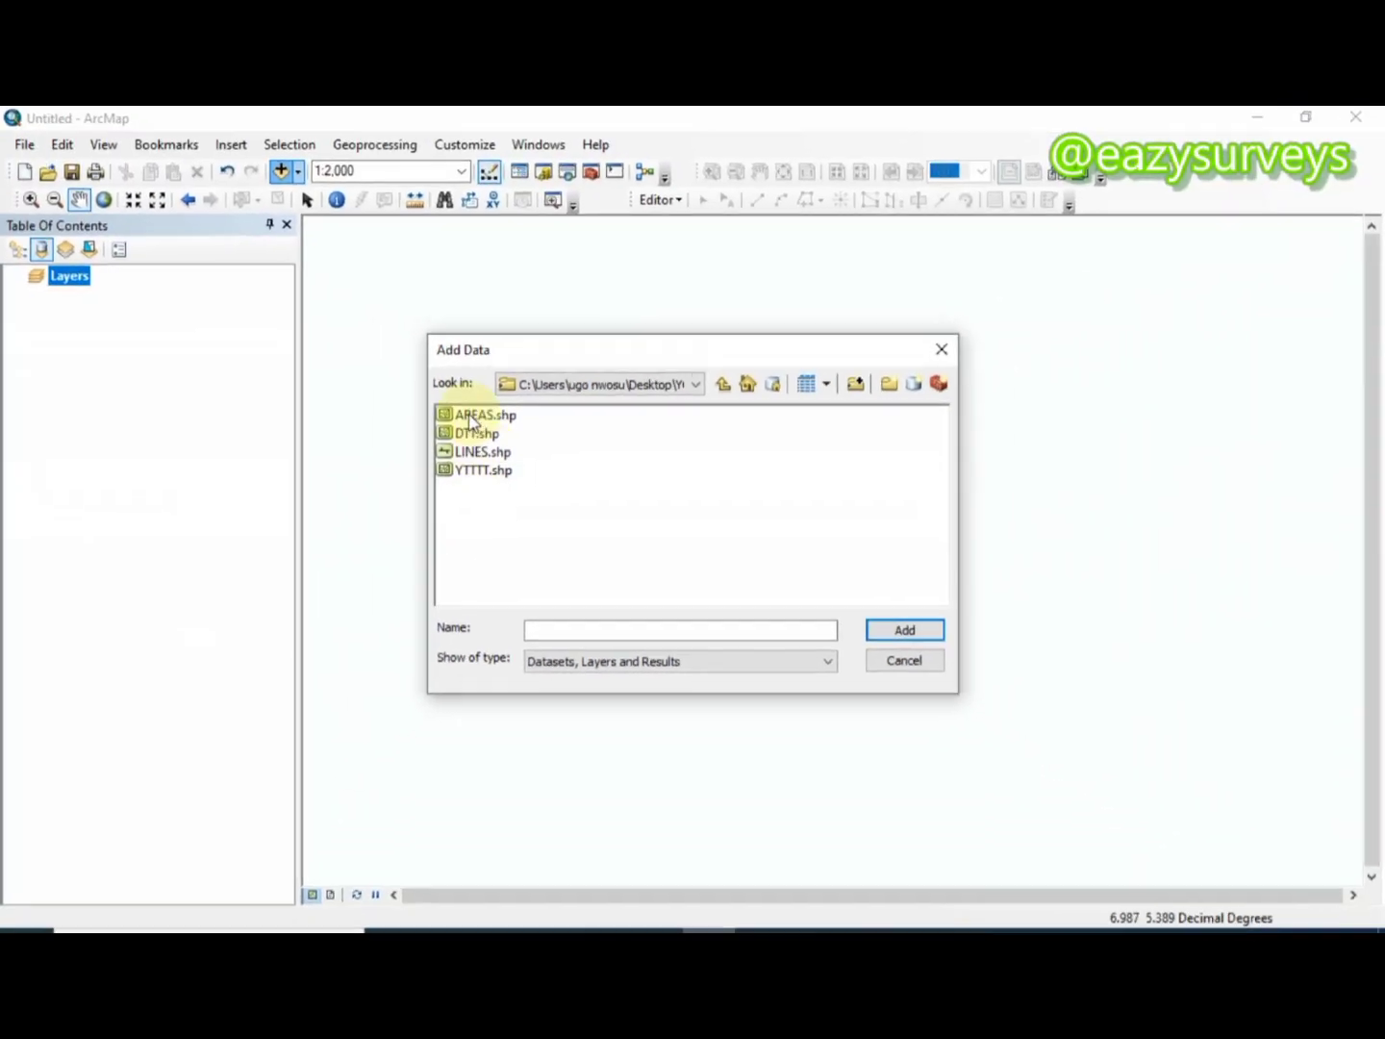
{"action": "left_click", "coordinate": [478, 415]}
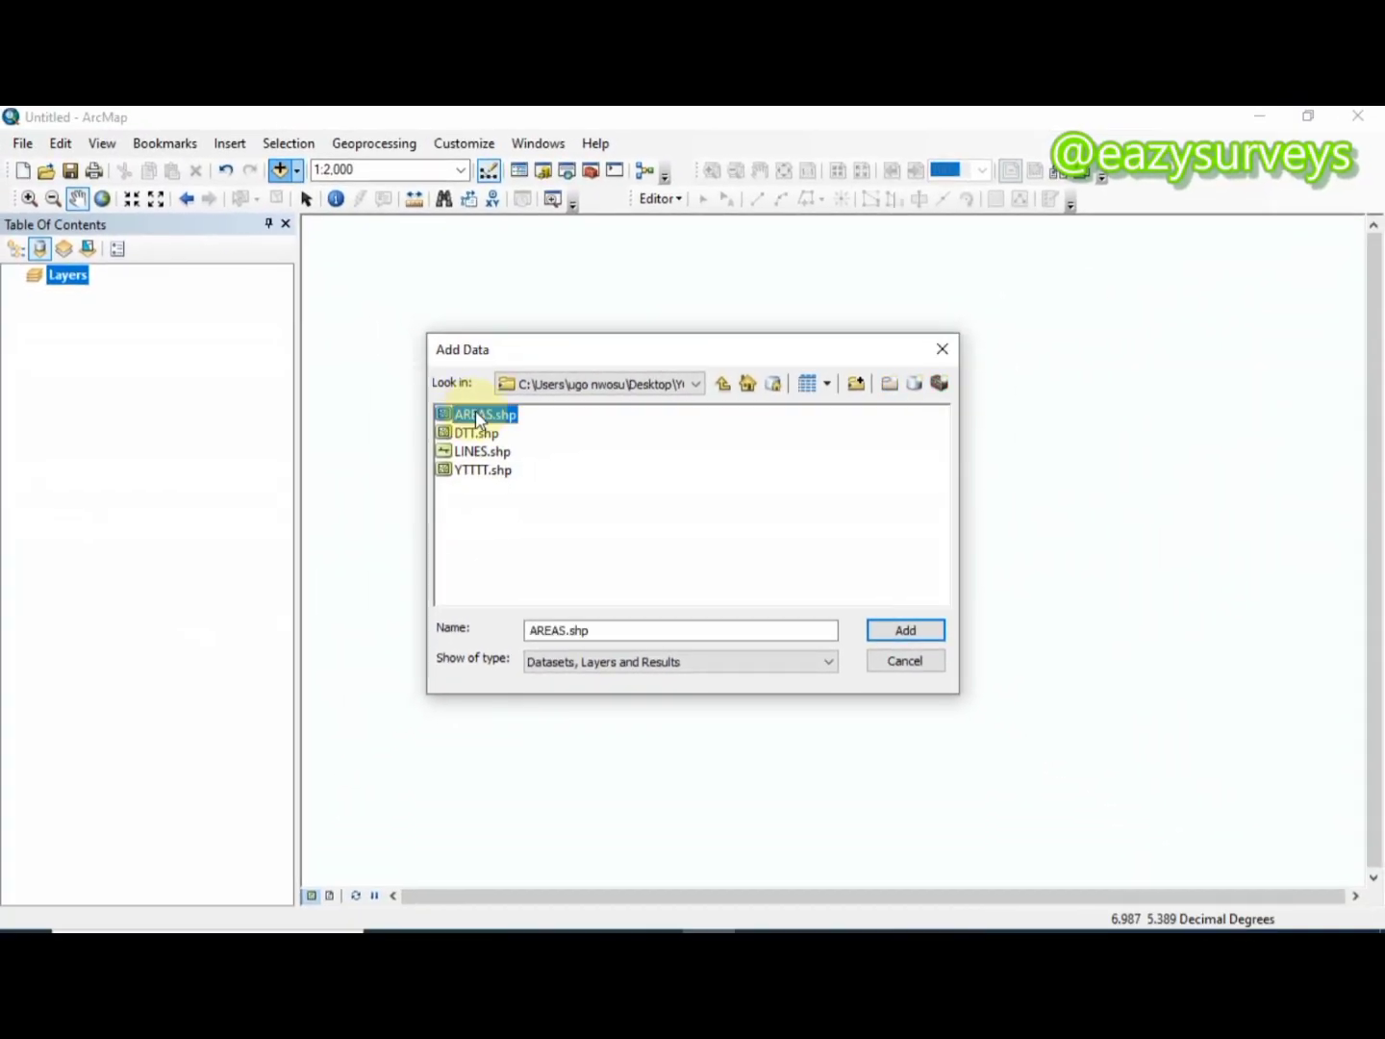
{"action": "left_click", "coordinate": [906, 631]}
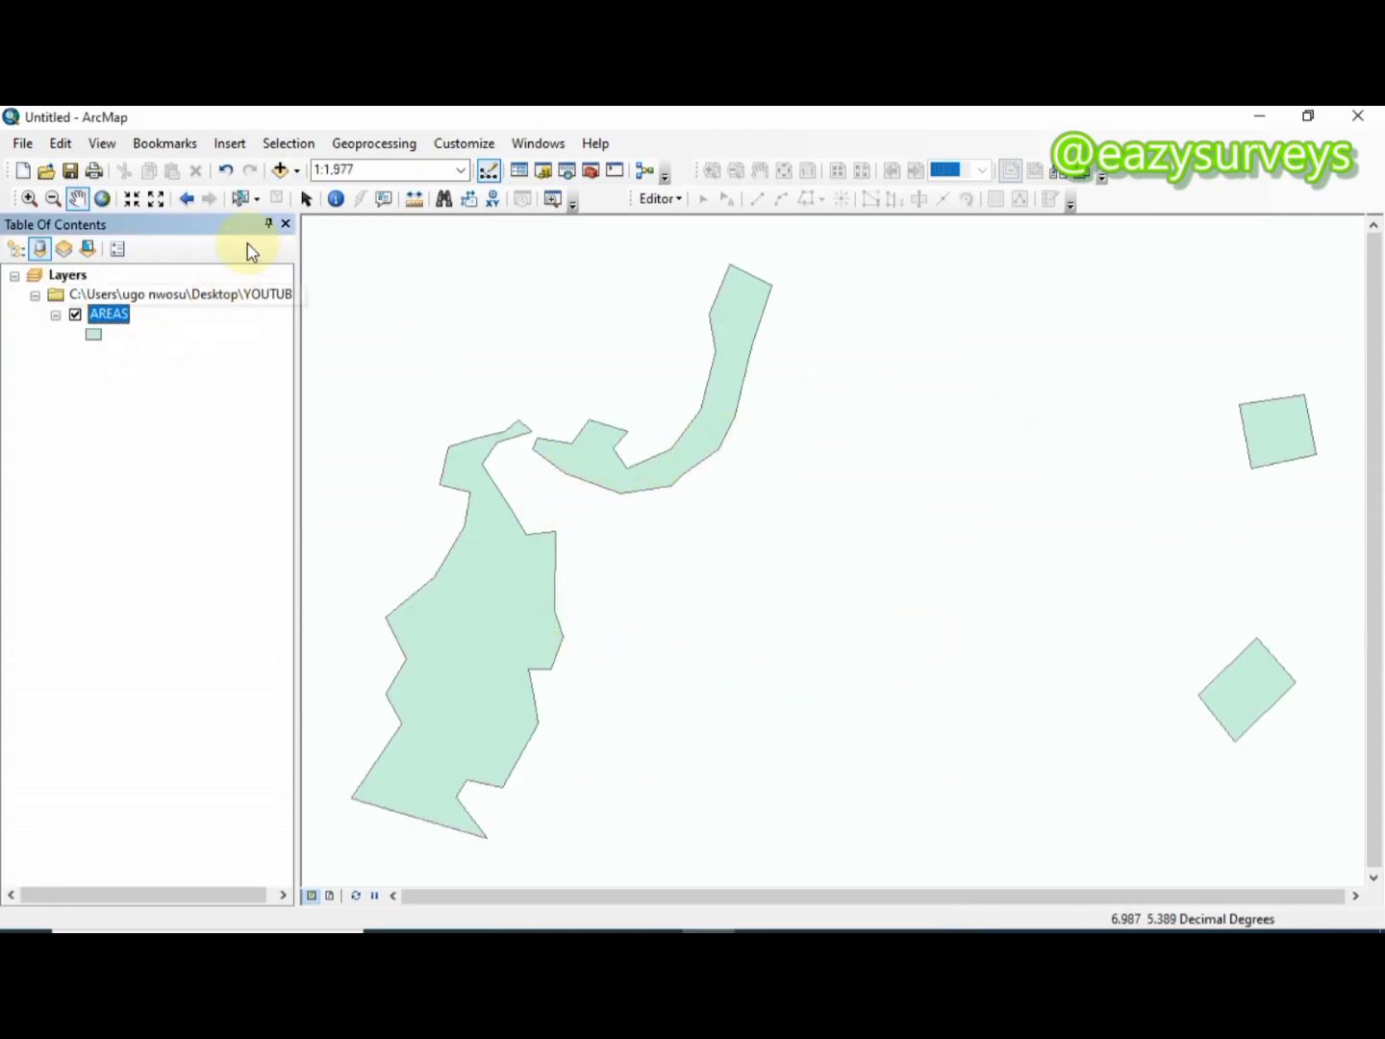
- Add LINES.shp from the YOUTUBE folder to the map alongside the AREAS layer
{"action": "left_click", "coordinate": [278, 171]}
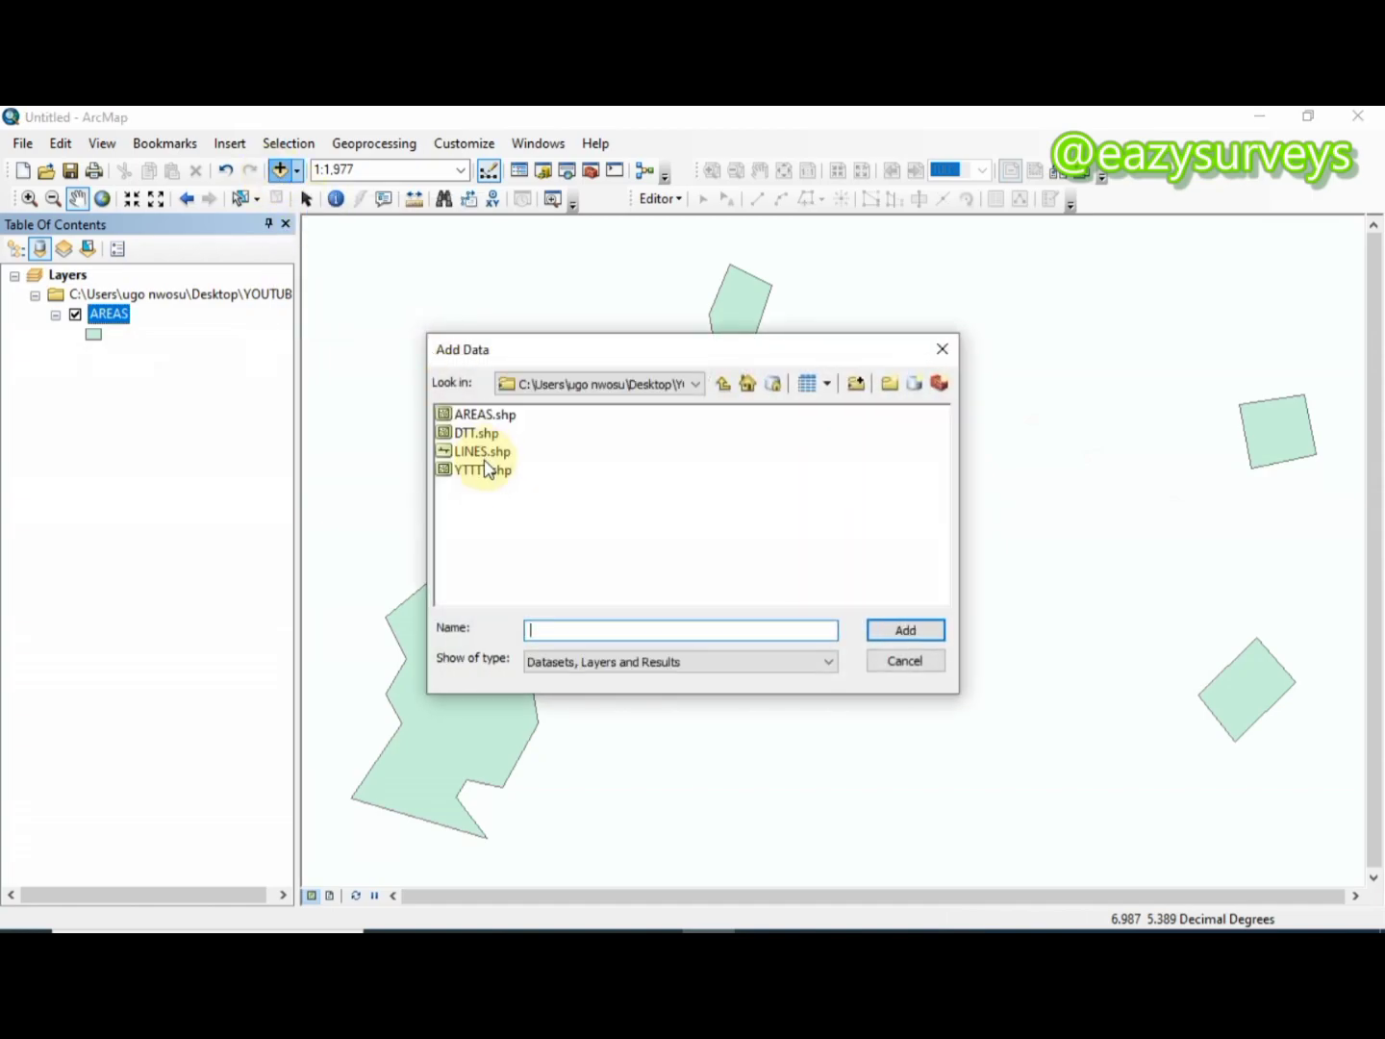
{"action": "left_click", "coordinate": [484, 451]}
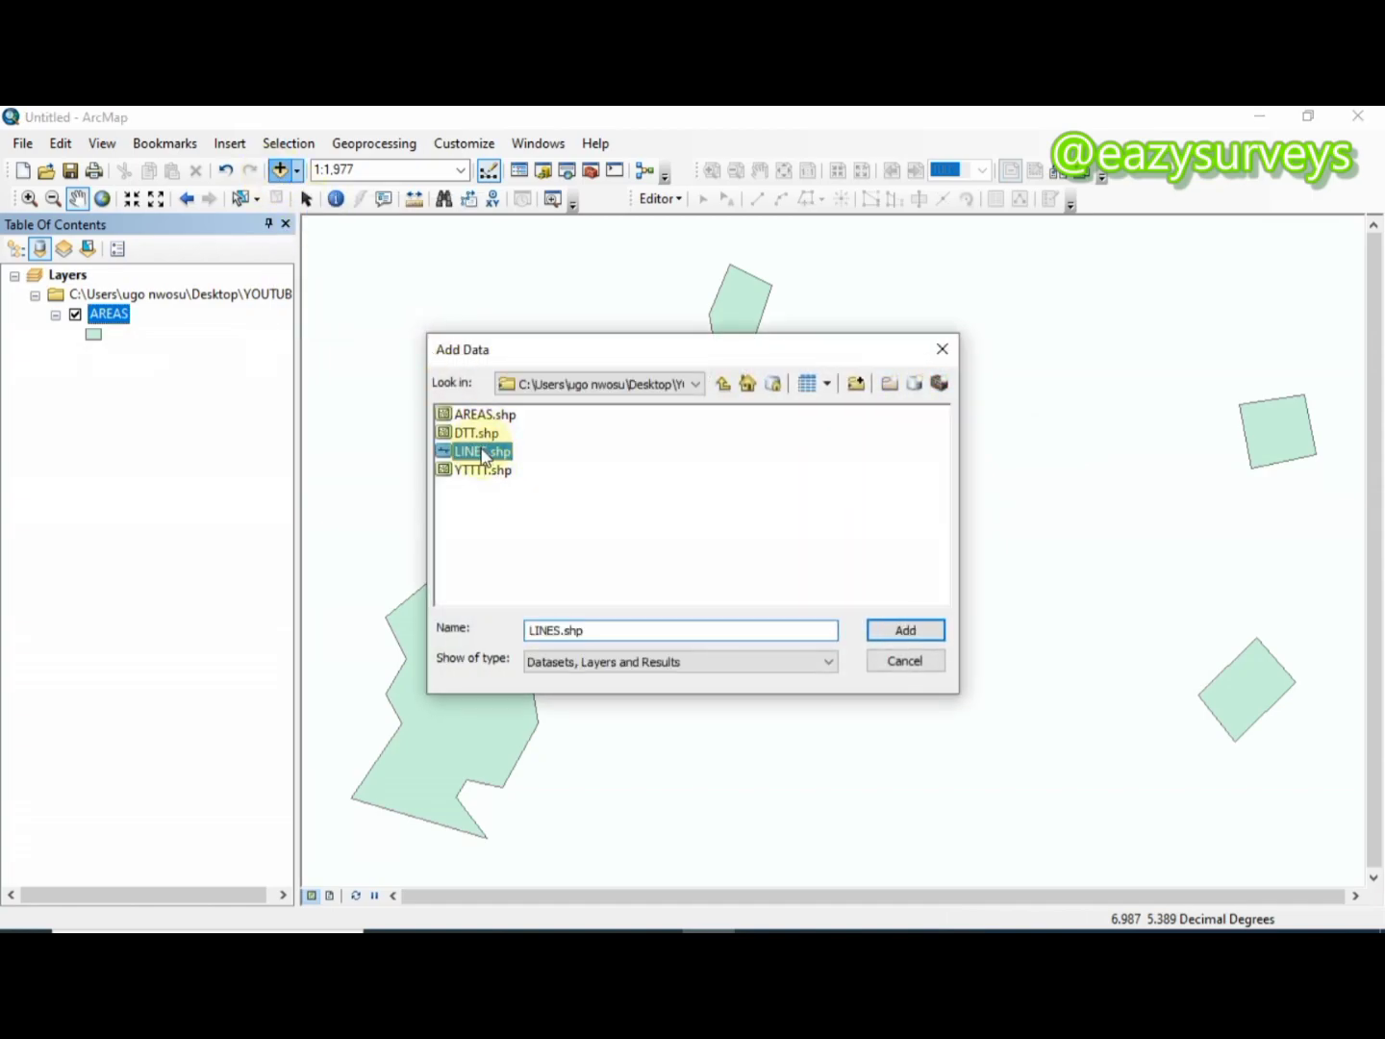
{"action": "left_click", "coordinate": [904, 631]}
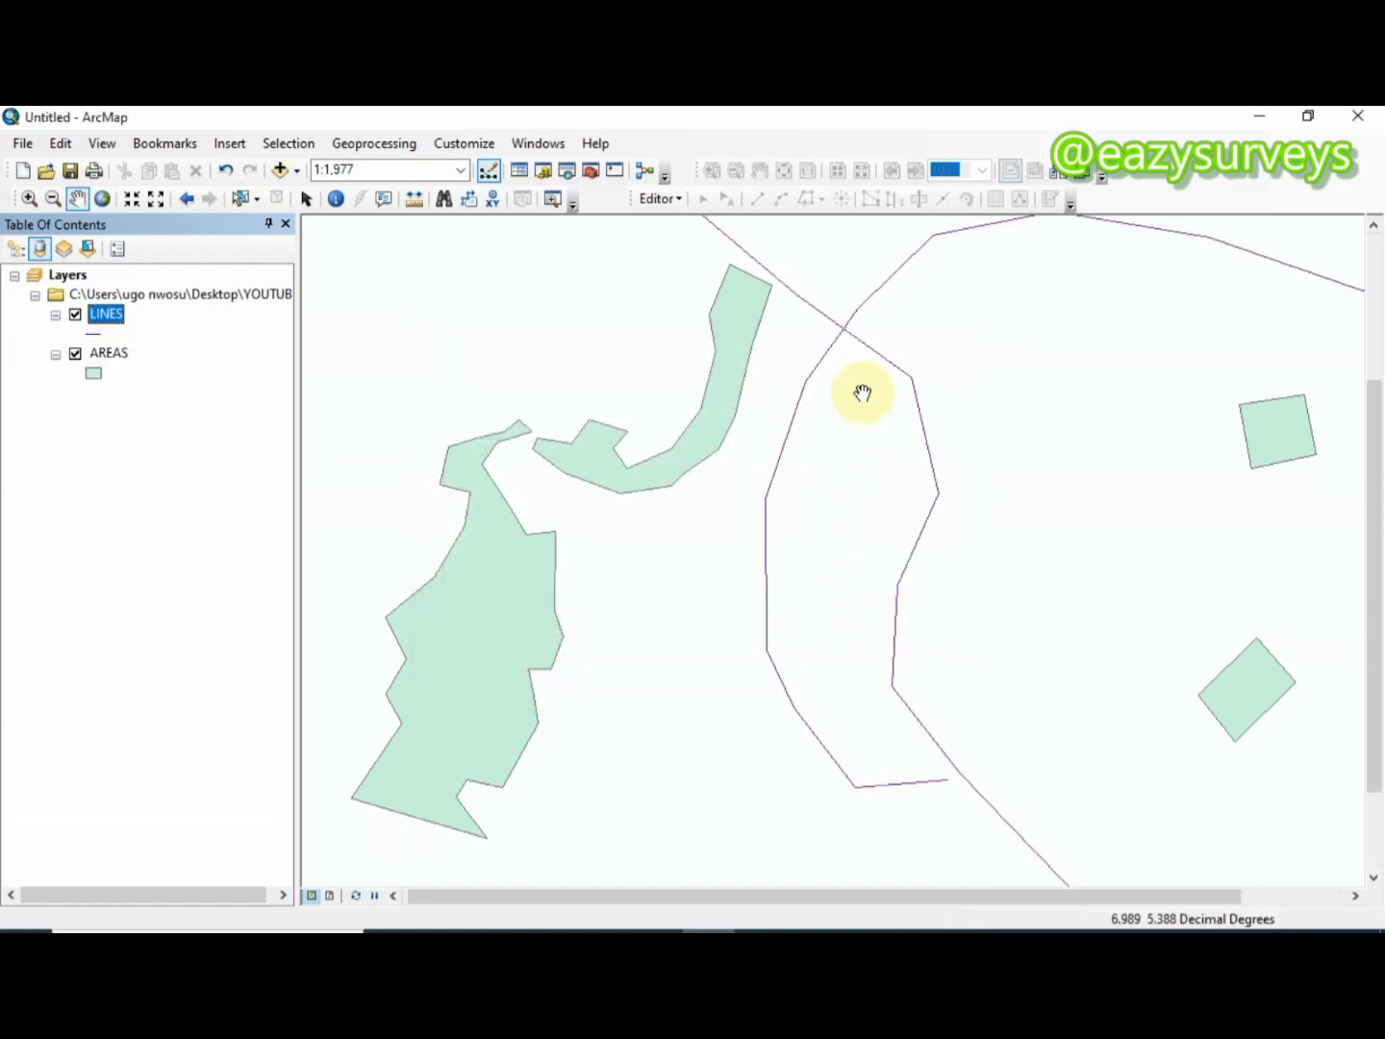
{"action": "scroll", "coordinate": [905, 563], "scroll_direction": "down", "scroll_amount": 1}
{"action": "scroll", "coordinate": [901, 565], "scroll_direction": "up", "scroll_amount": 2}
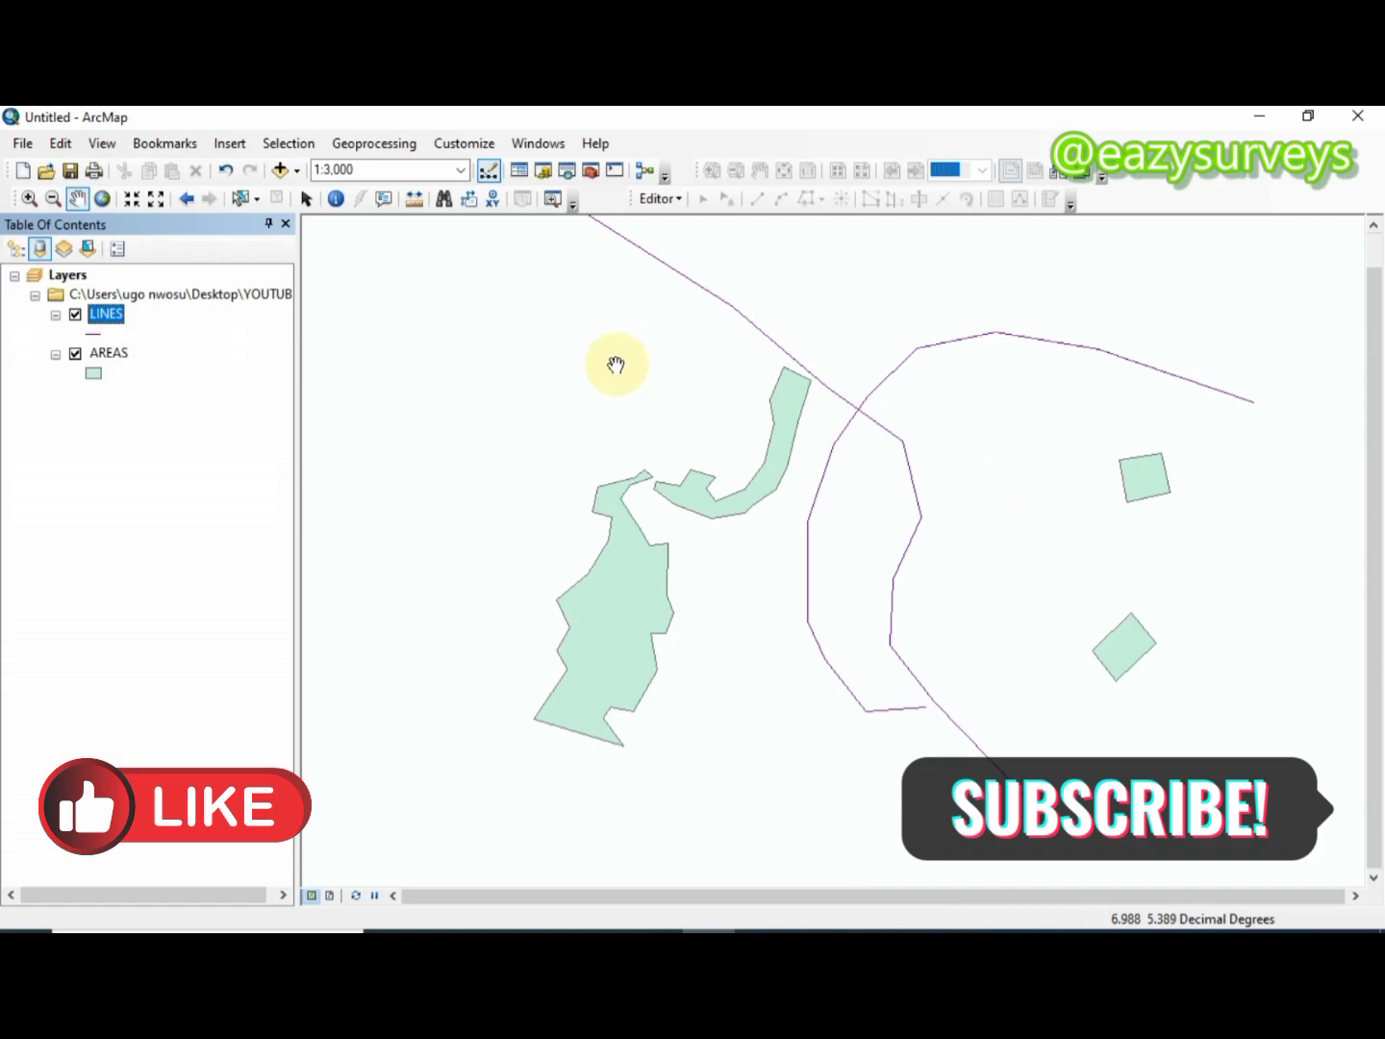
- Open the attribute table of the LINES layer to examine its features' attributes
{"action": "right_click", "coordinate": [105, 323]}
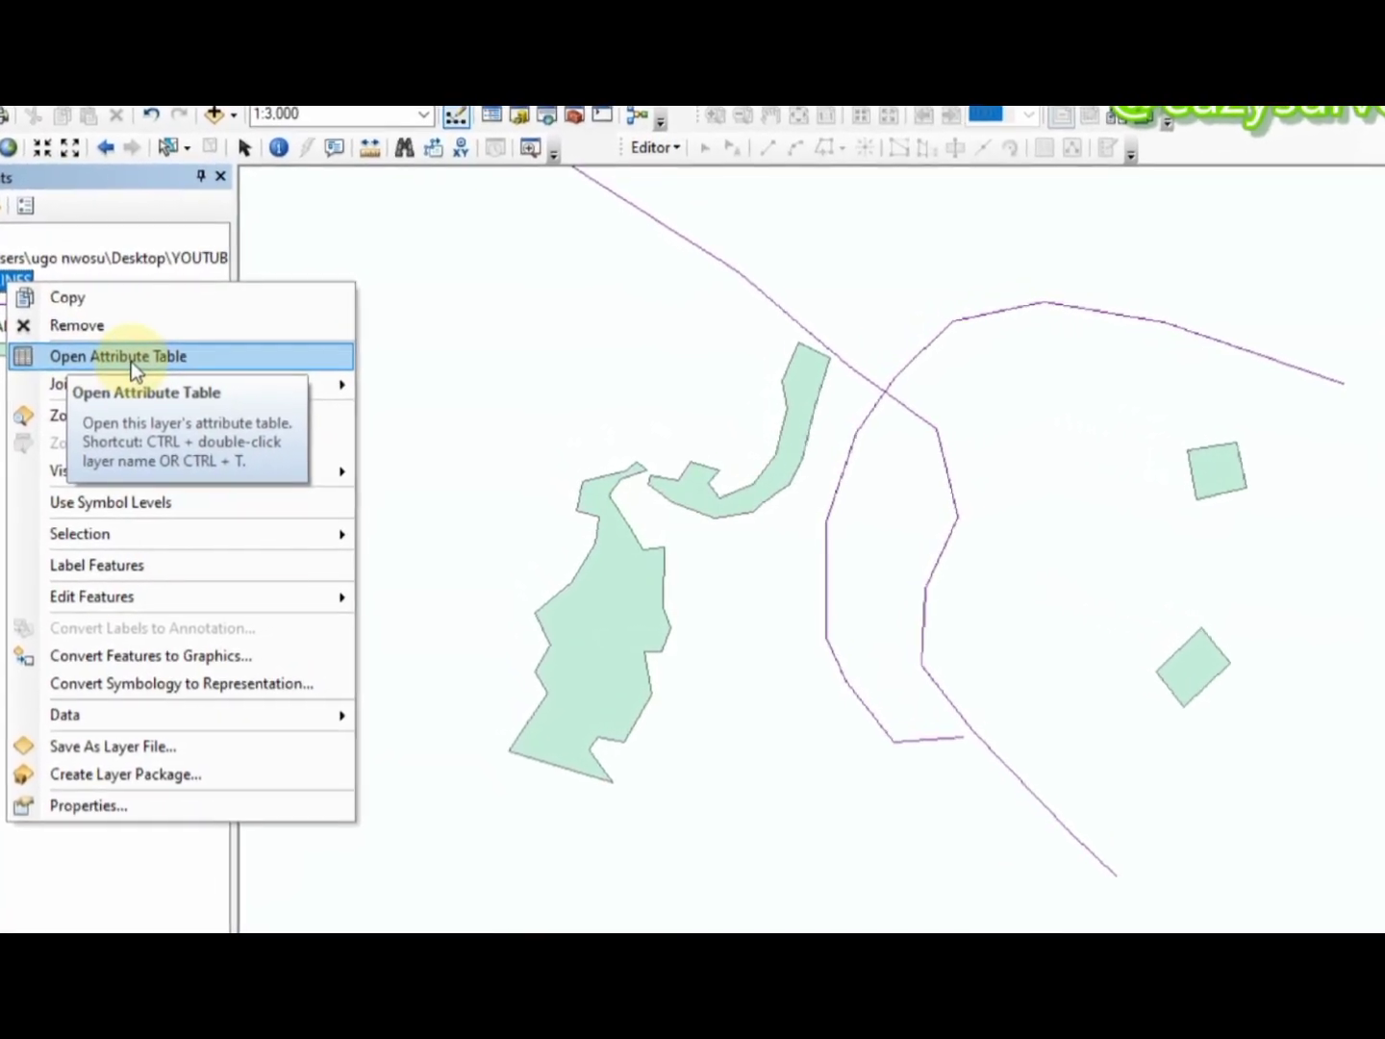
{"action": "left_click", "coordinate": [130, 368]}
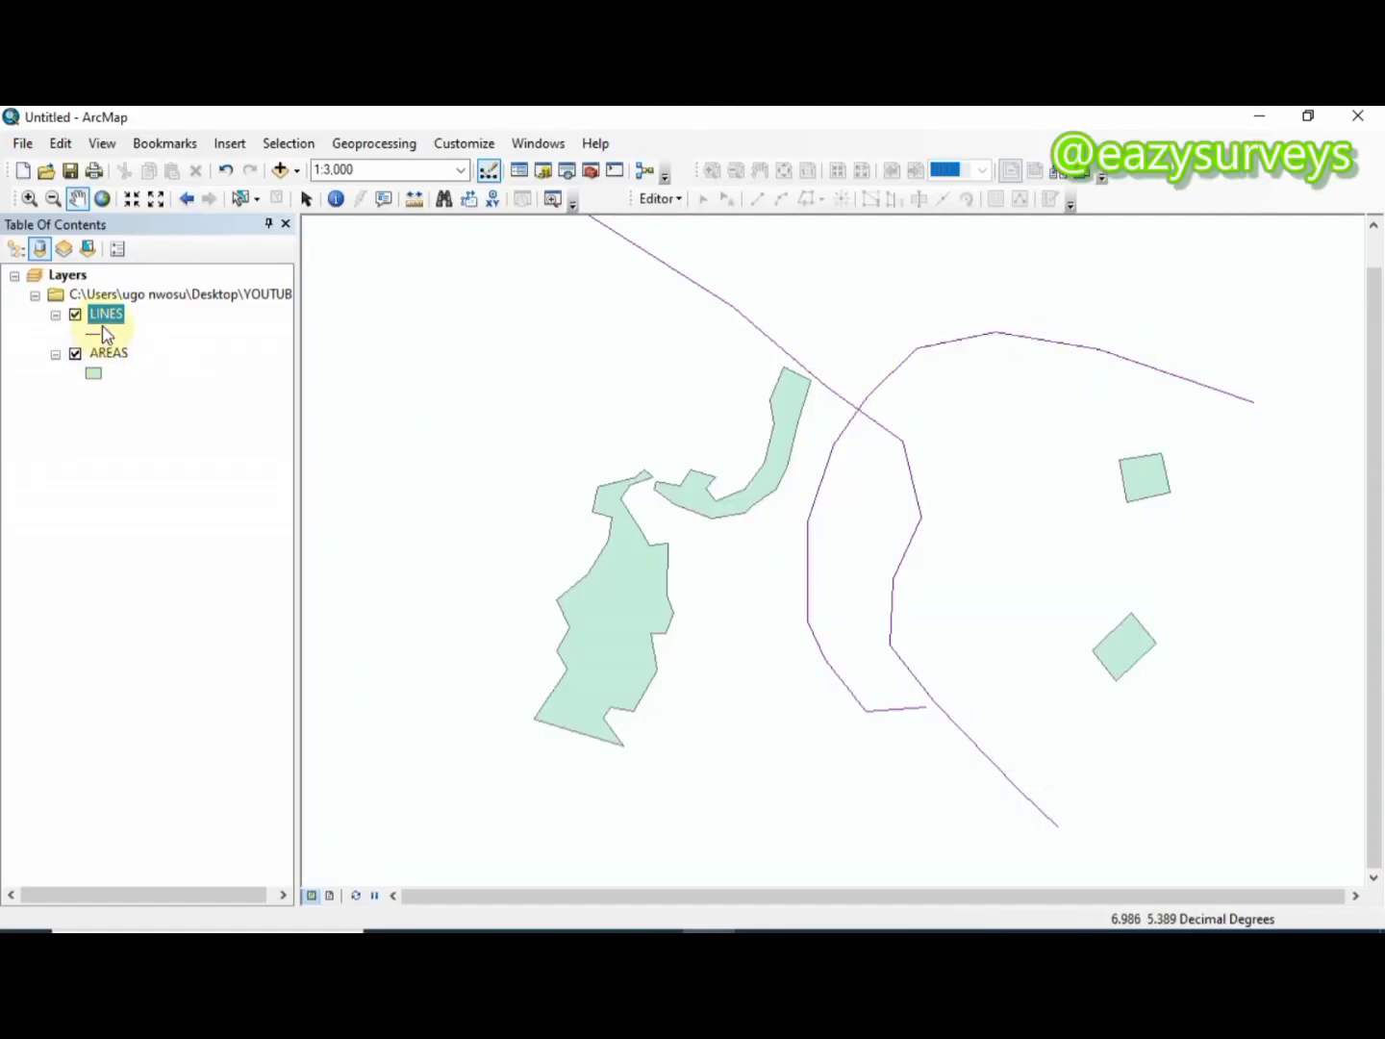
{"action": "left_click", "coordinate": [112, 354]}
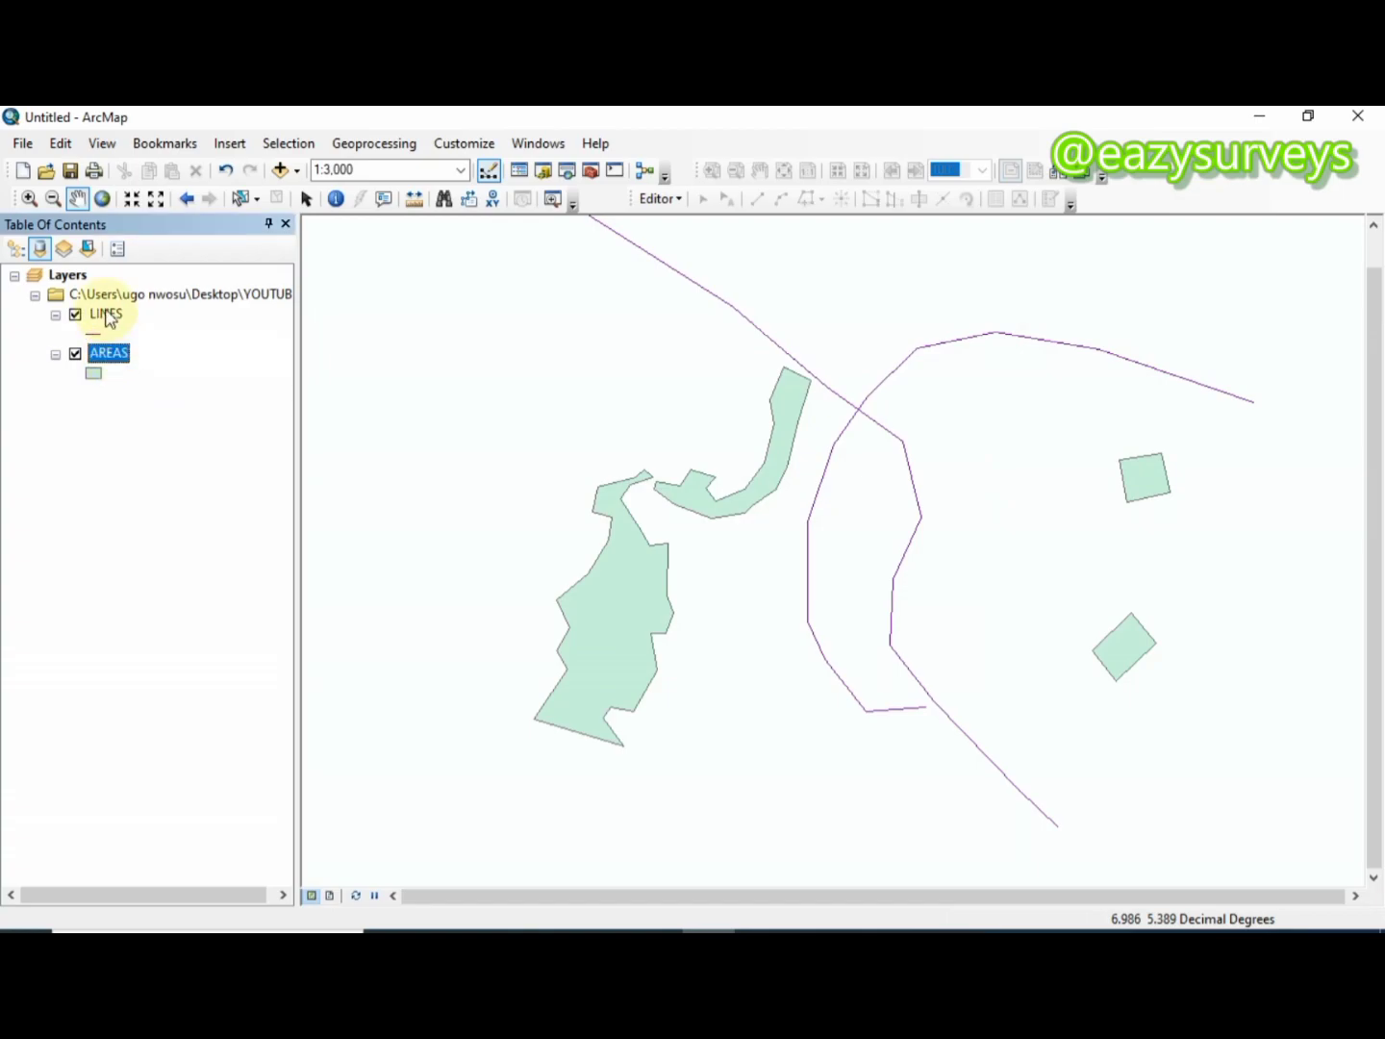
{"action": "left_click", "coordinate": [107, 317]}
- Turn on feature labels for the AREAS layer and the LINES layer
{"action": "right_click", "coordinate": [109, 357]}
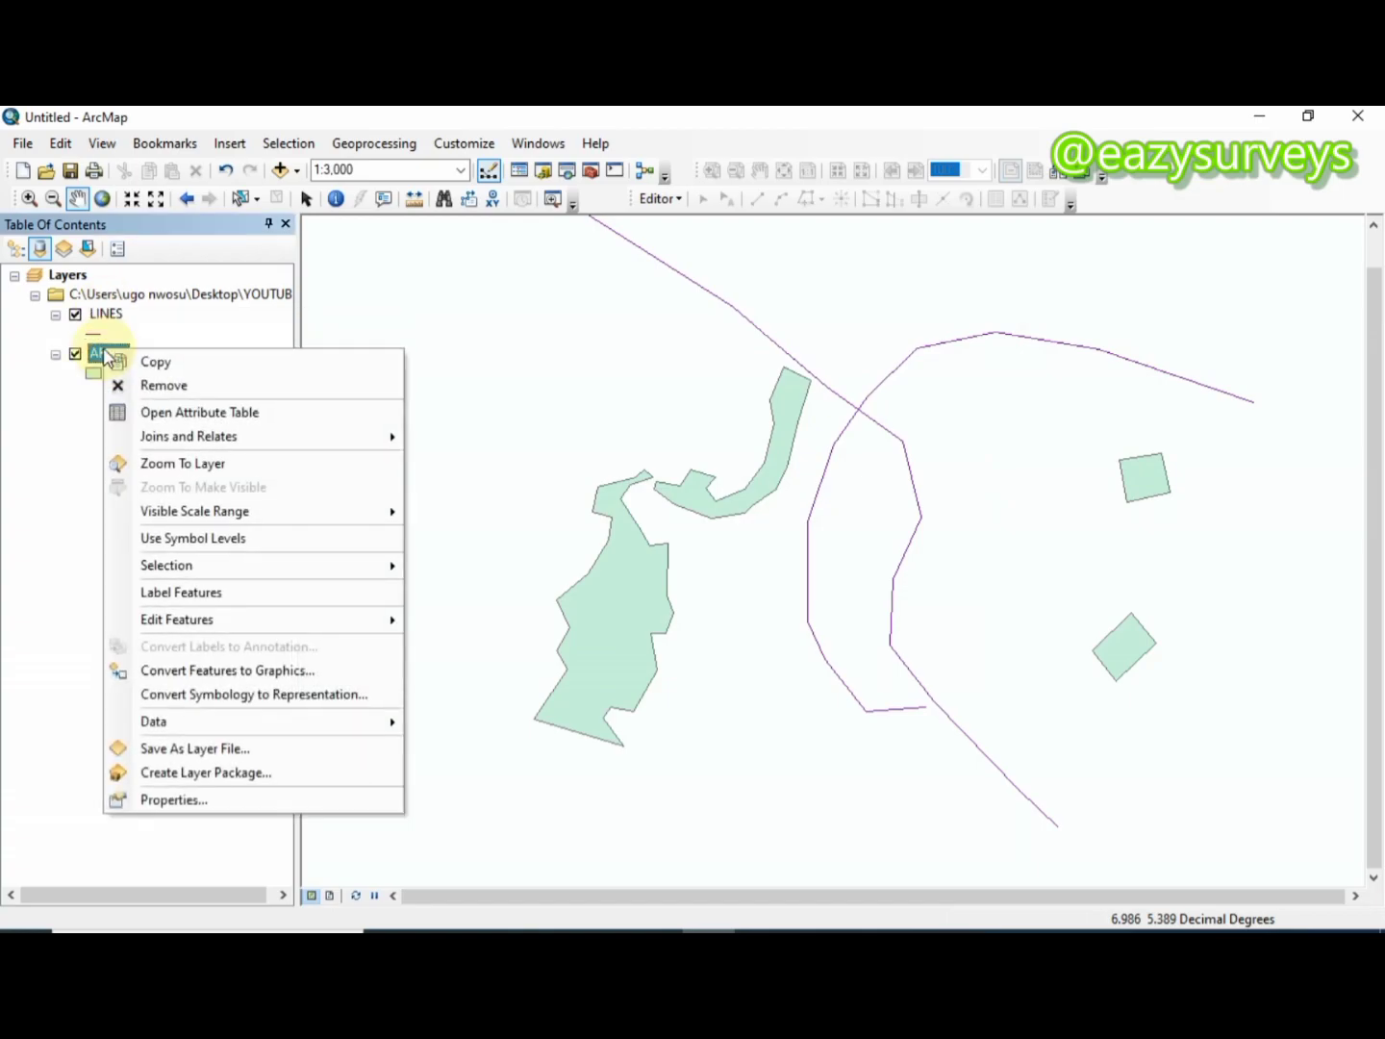
{"action": "left_click", "coordinate": [228, 601]}
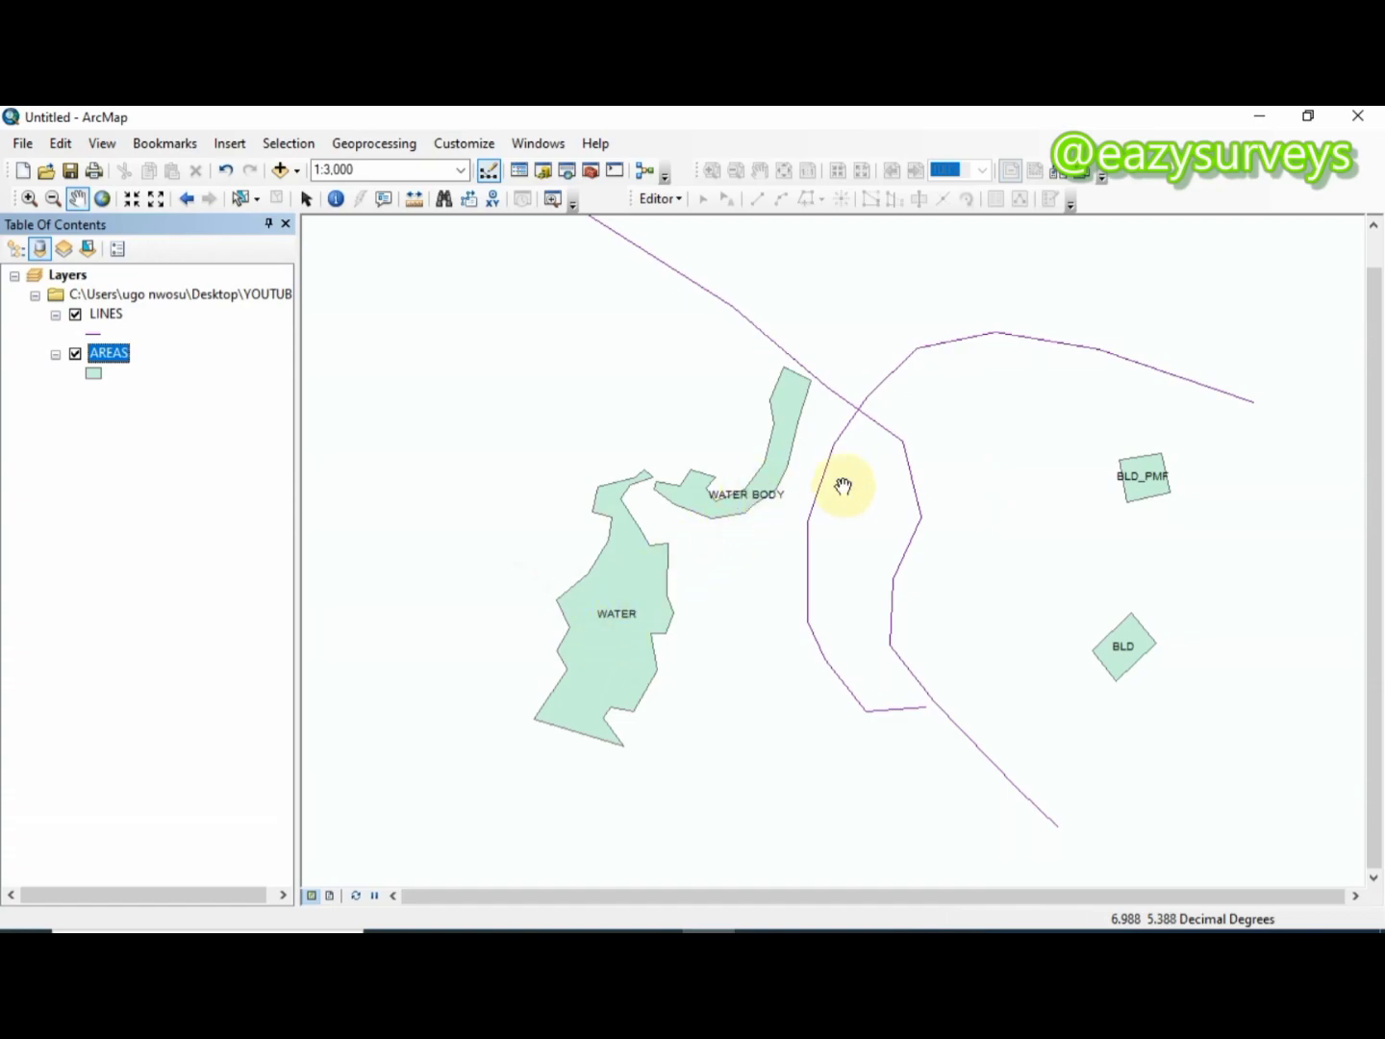
{"action": "left_click", "coordinate": [104, 316]}
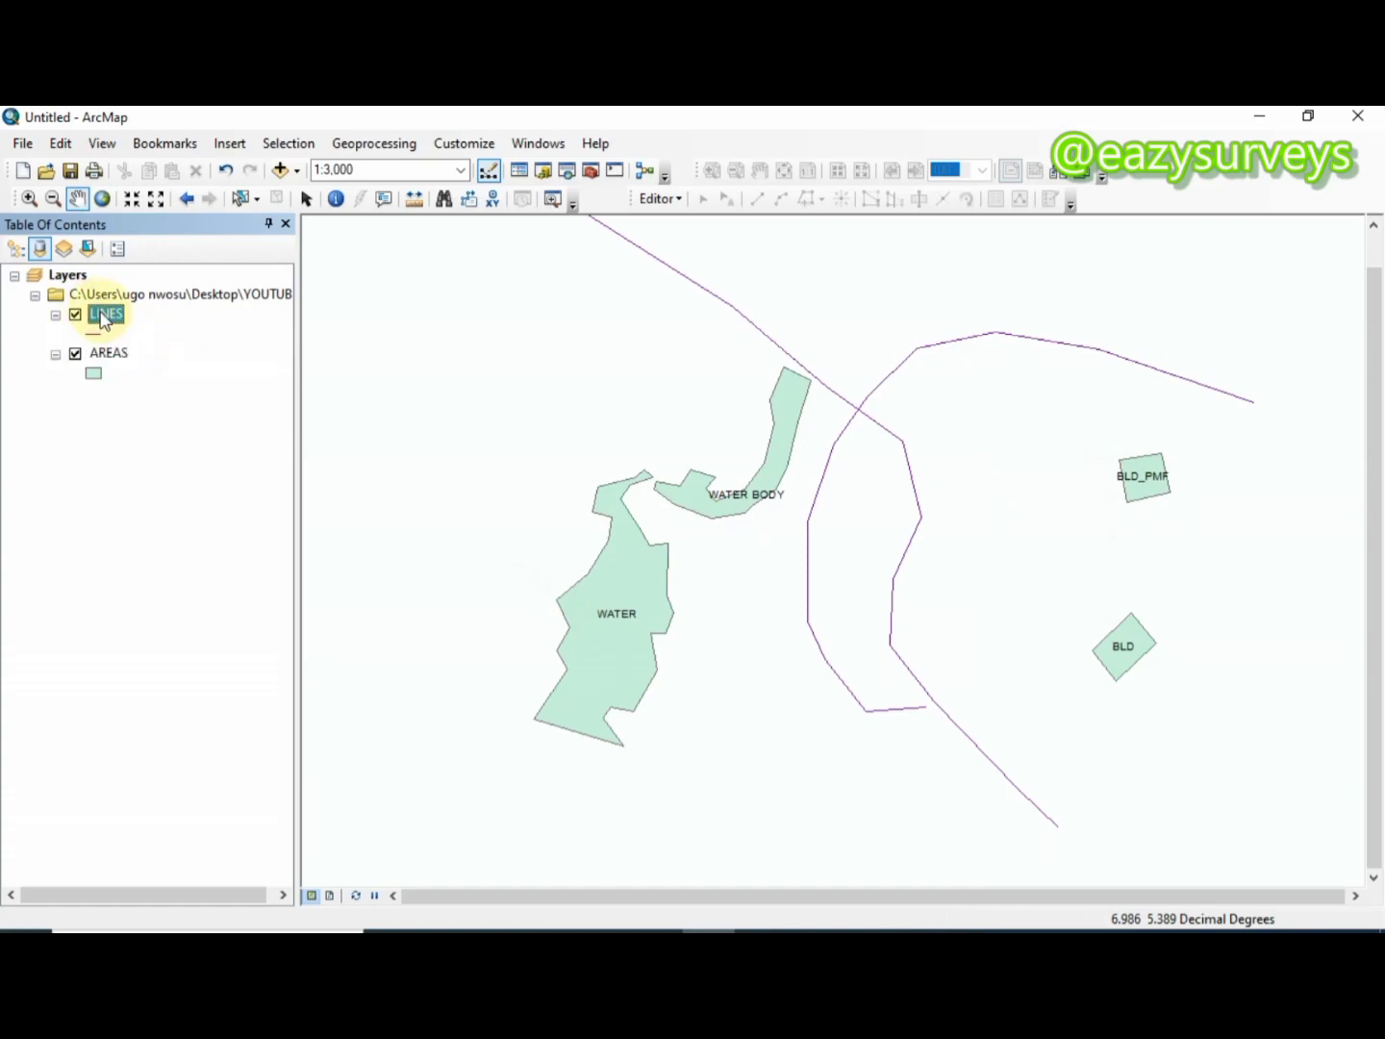
{"action": "right_click", "coordinate": [104, 317]}
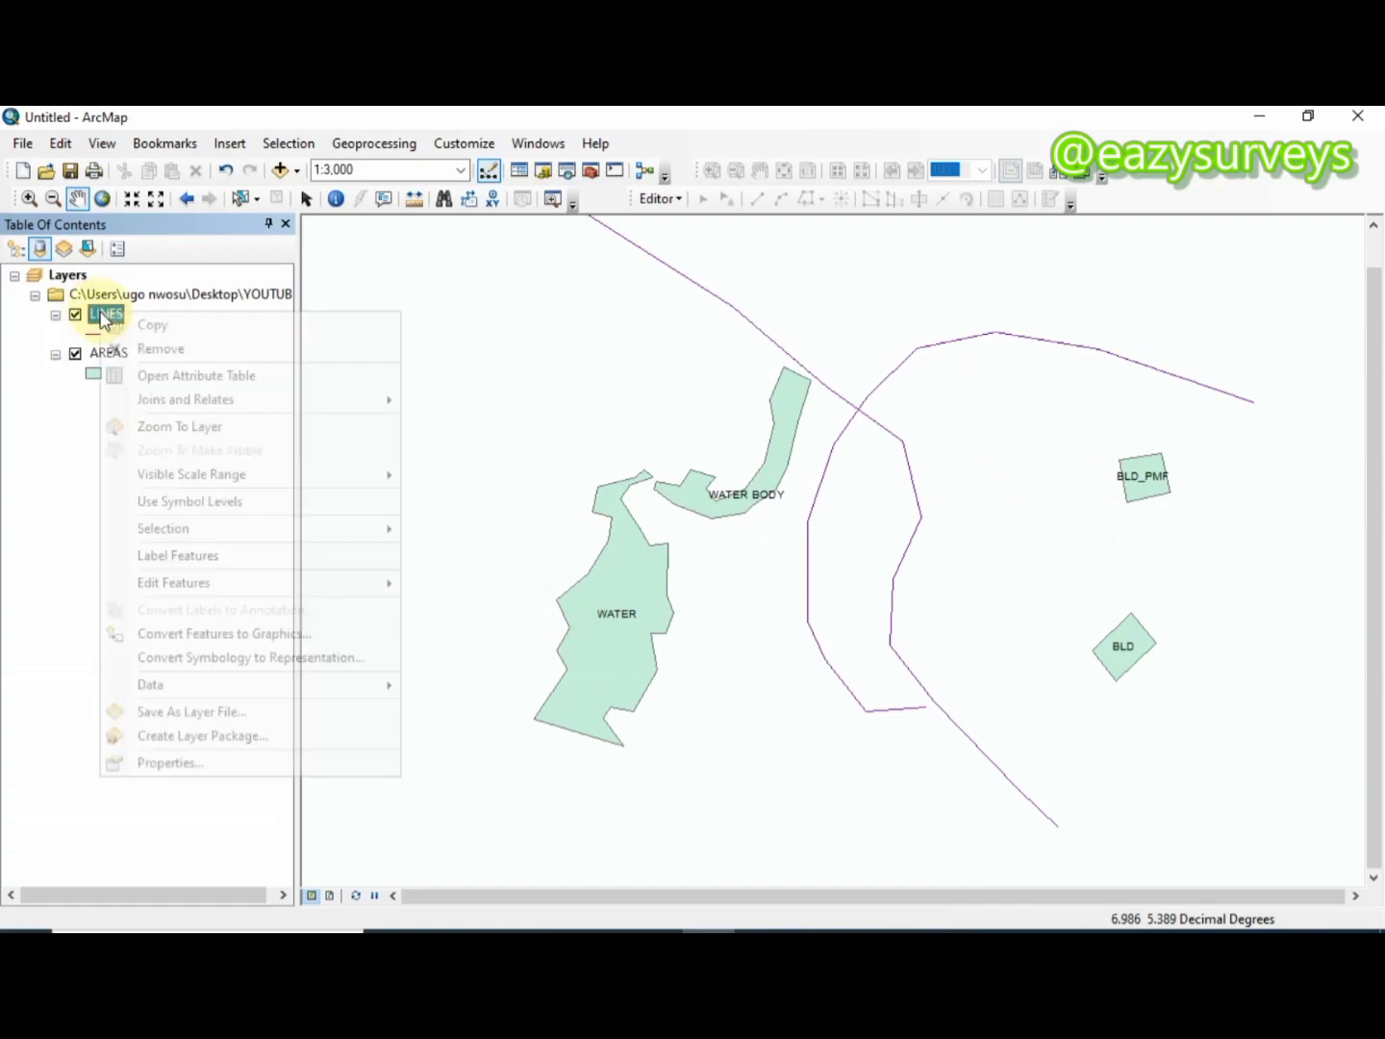
{"action": "left_click", "coordinate": [229, 556]}
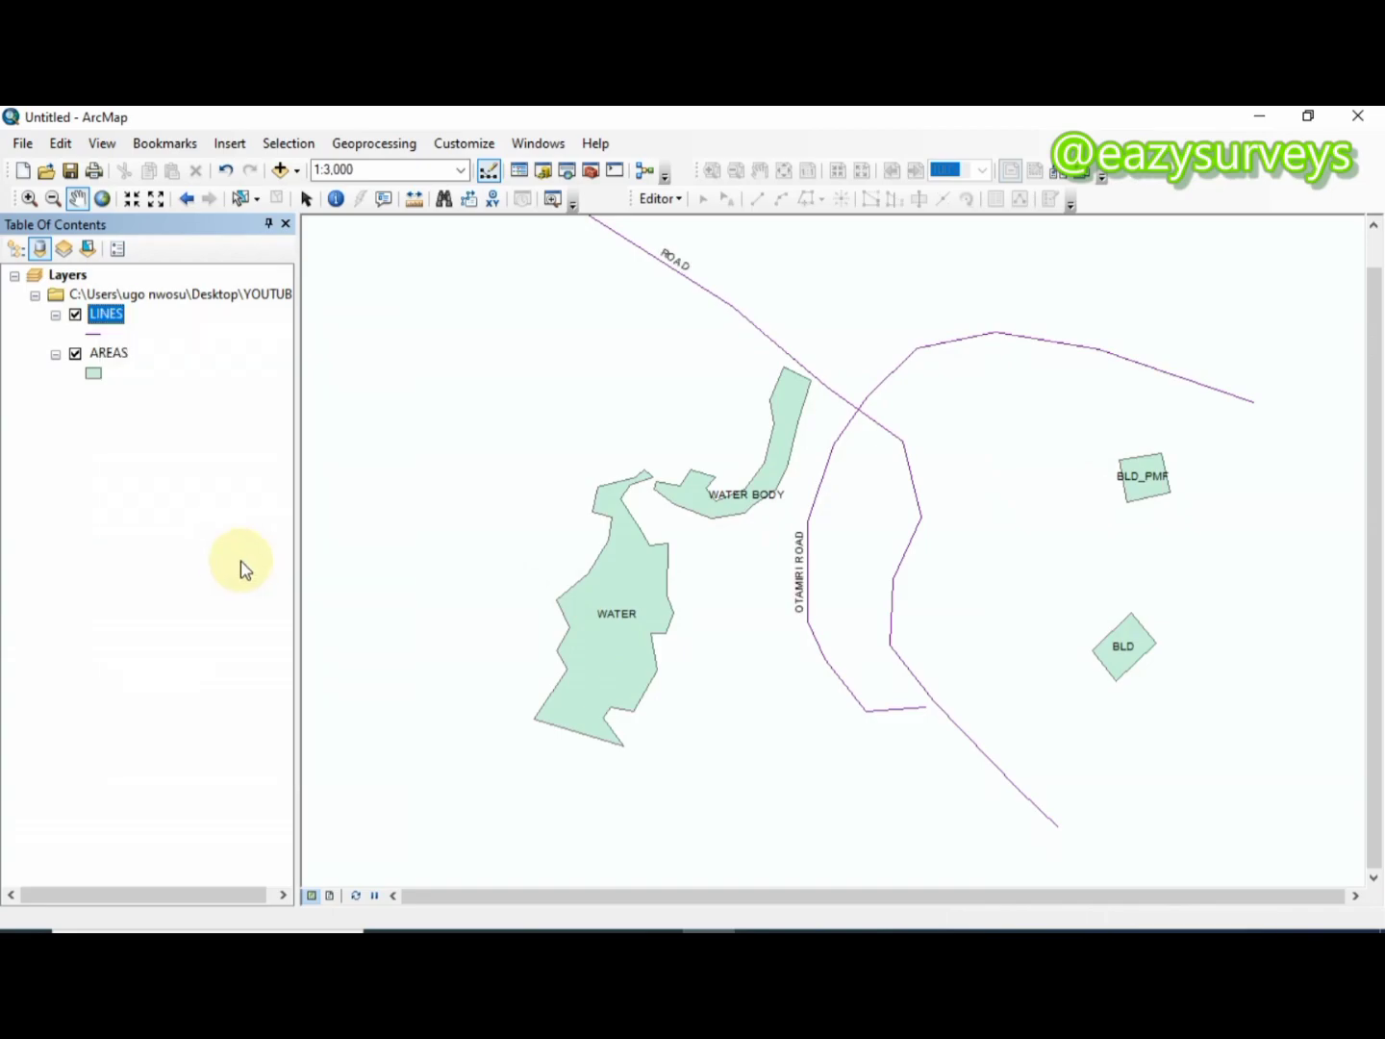
{"action": "left_click_drag", "start_coordinate": [709, 368], "coordinate": [742, 463]}
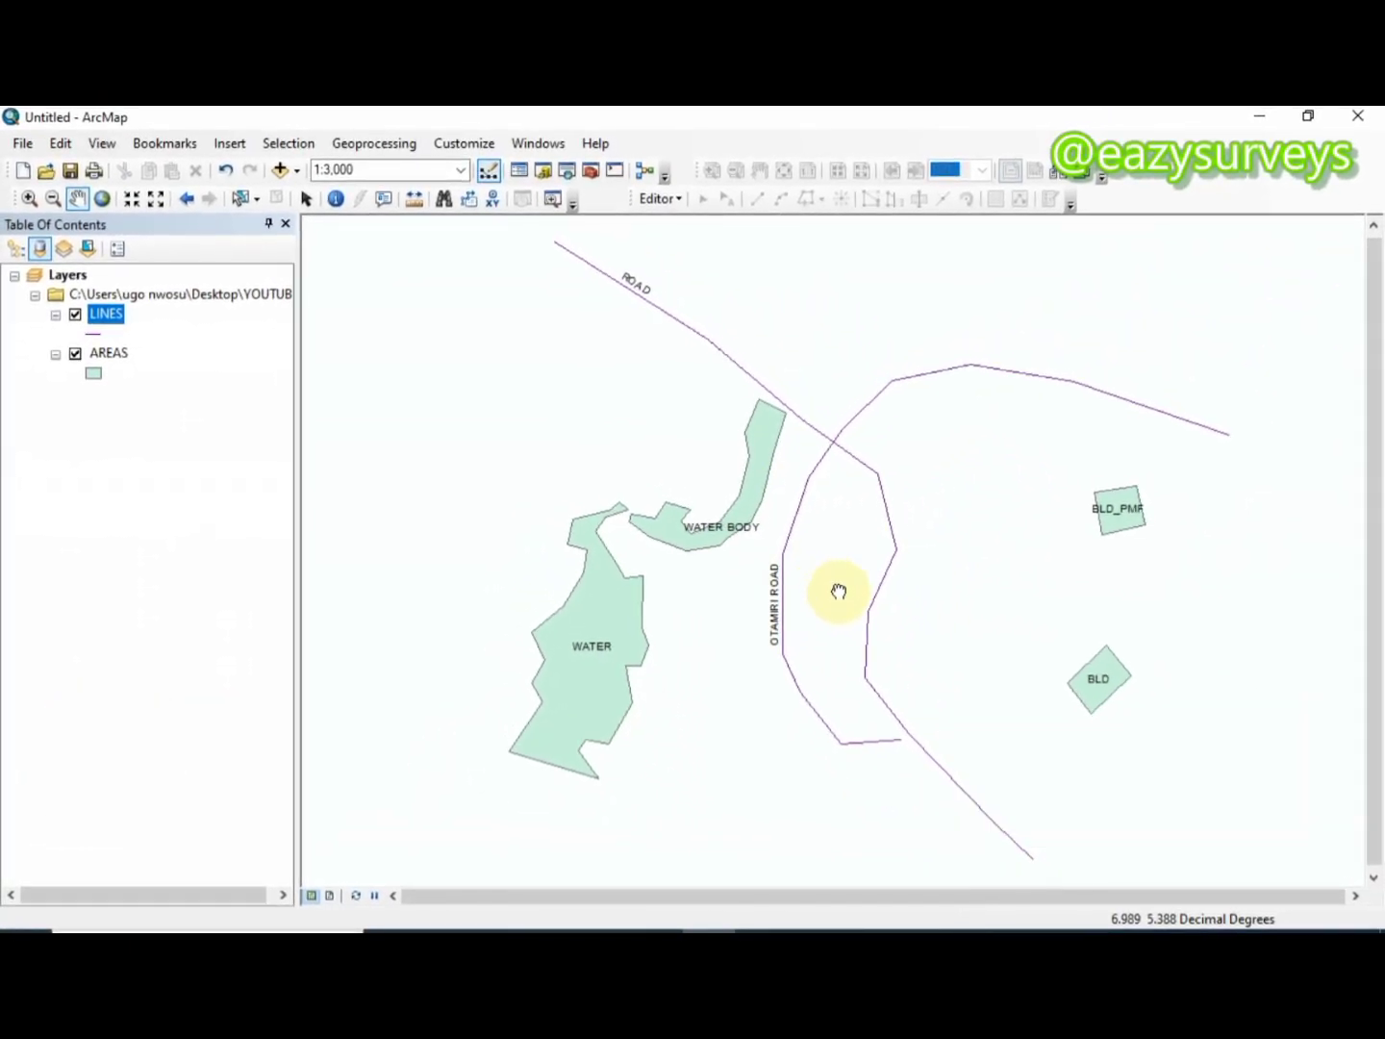
{"action": "left_click_drag", "start_coordinate": [830, 592], "coordinate": [848, 596]}
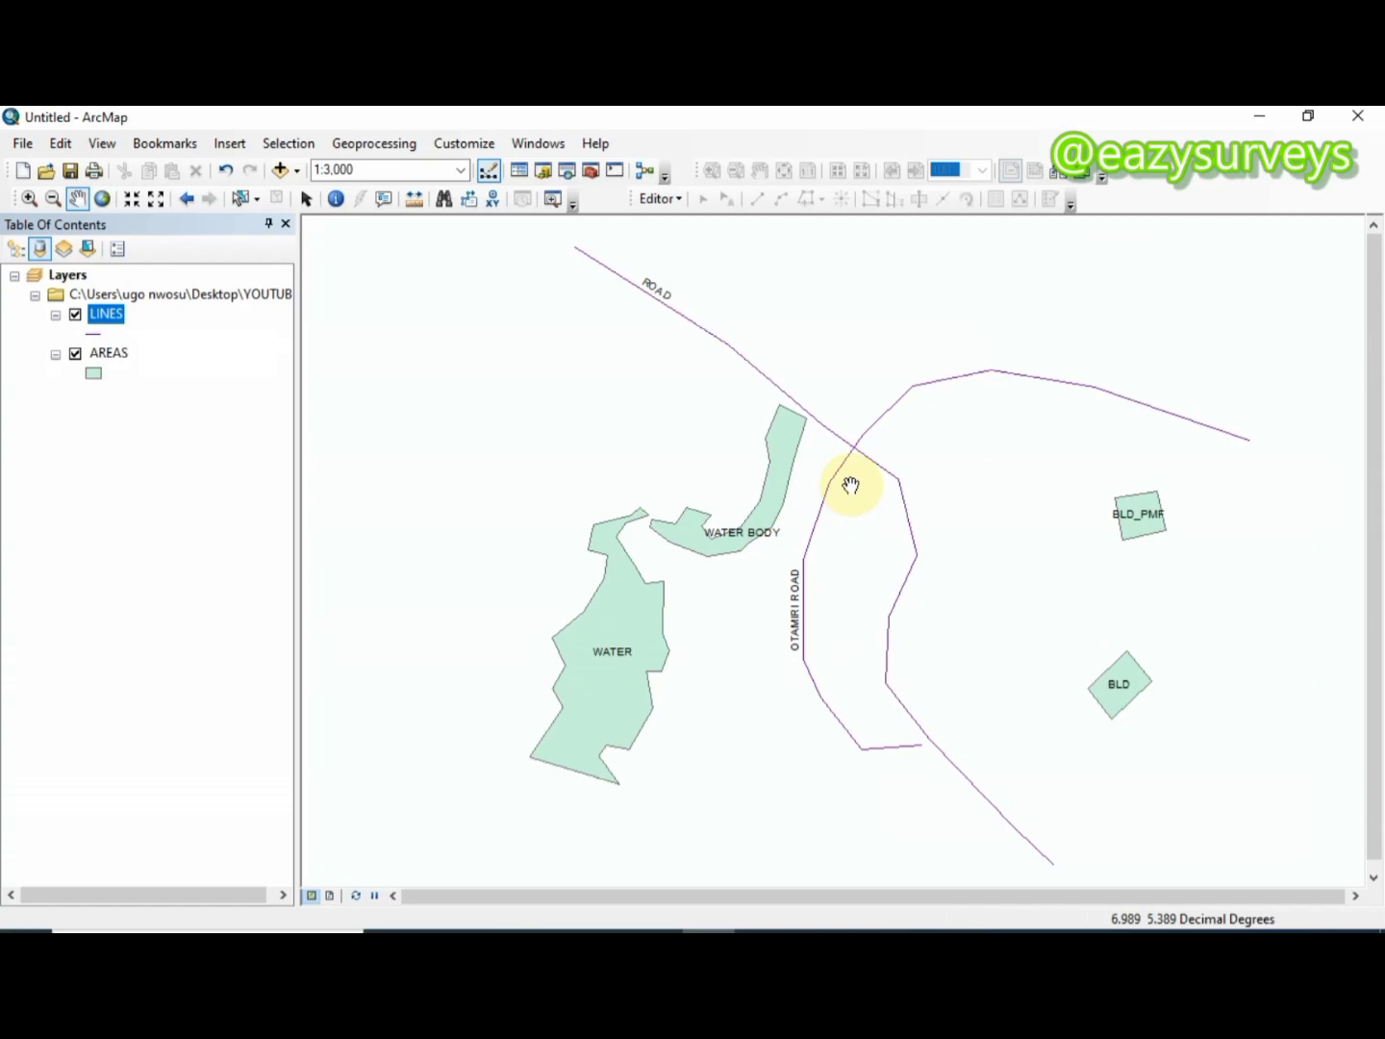